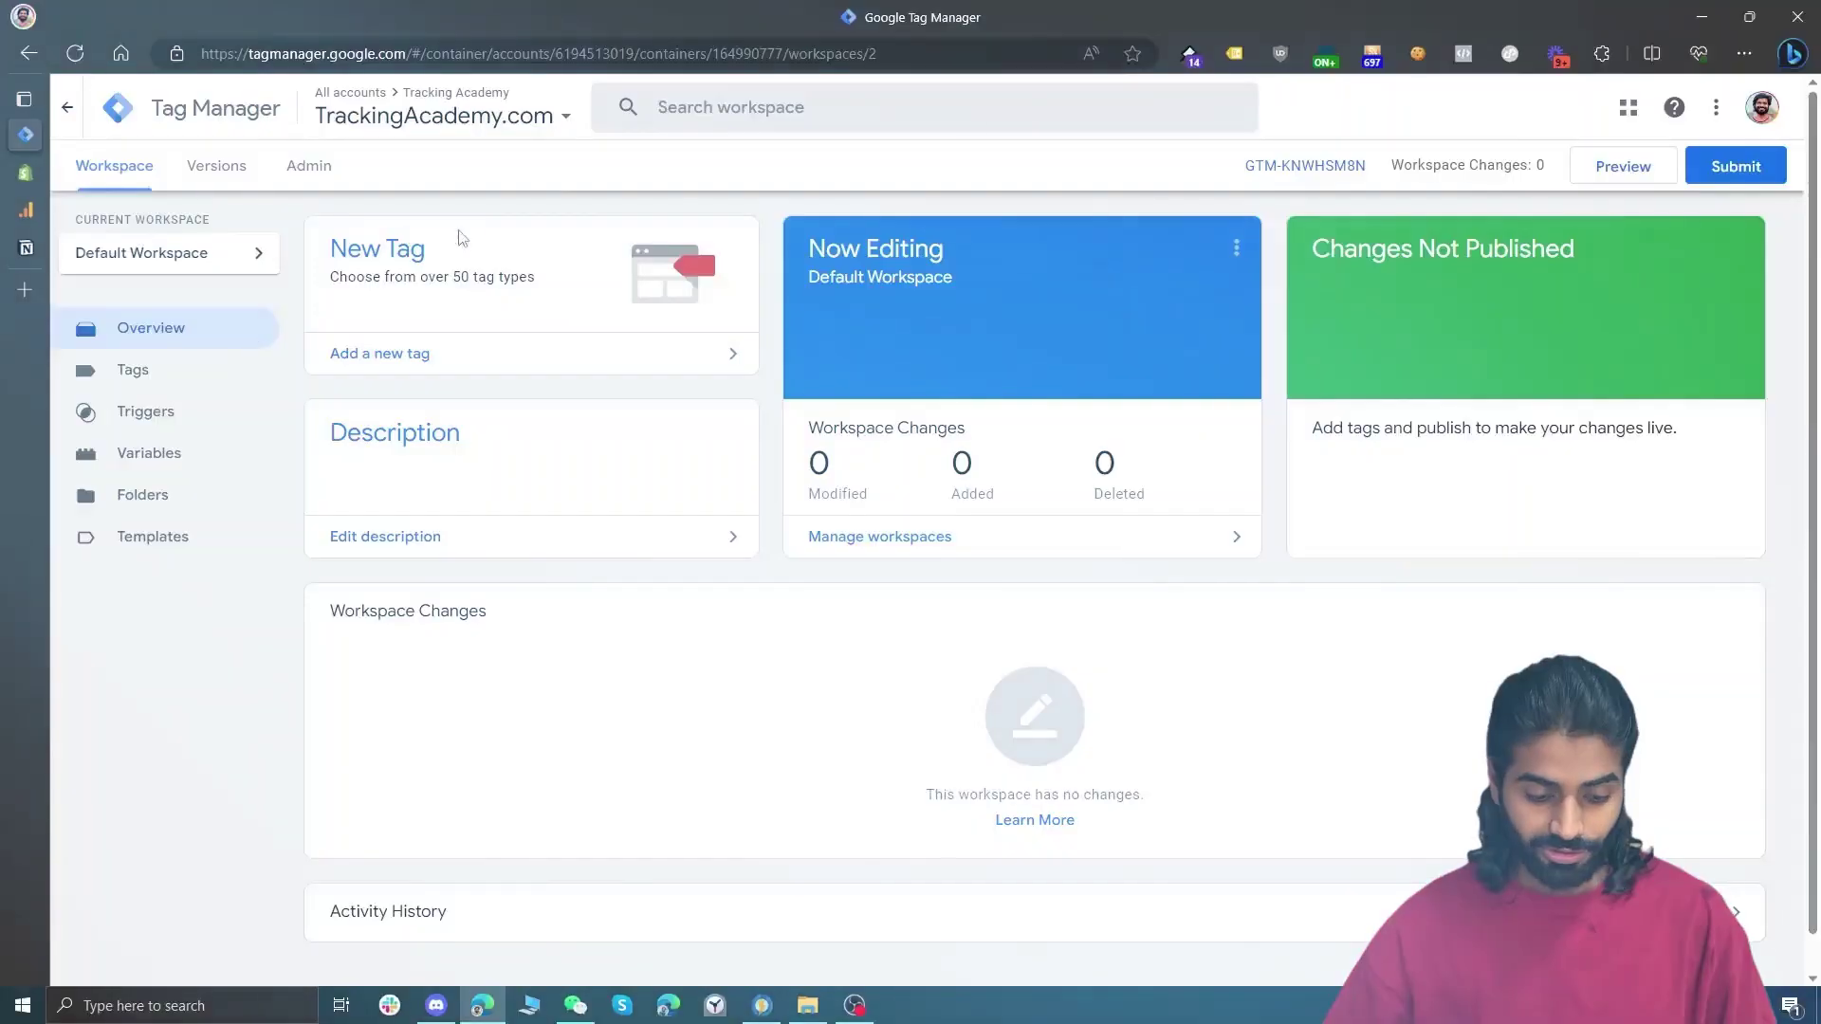
# Open the container's Google Tag Manager installation instructions from its admin settings and copy the <head> snippet
pyautogui.click(320, 172)
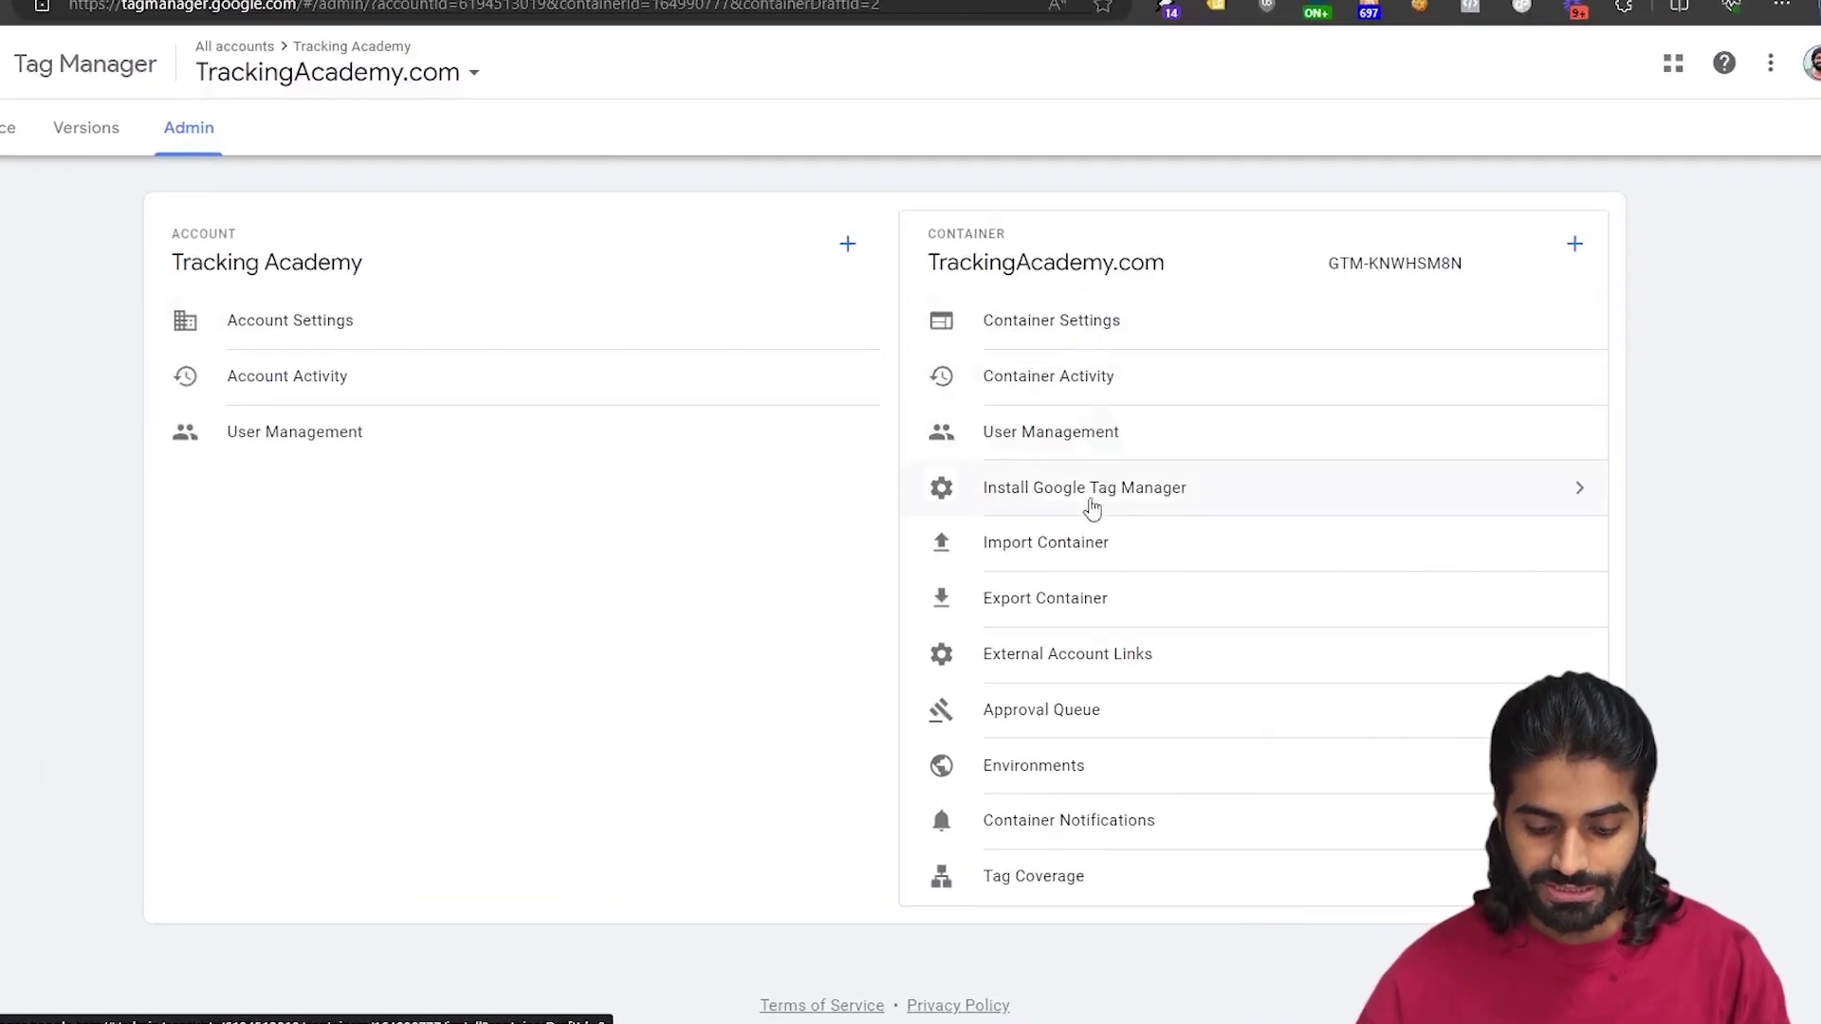
pyautogui.click(1092, 507)
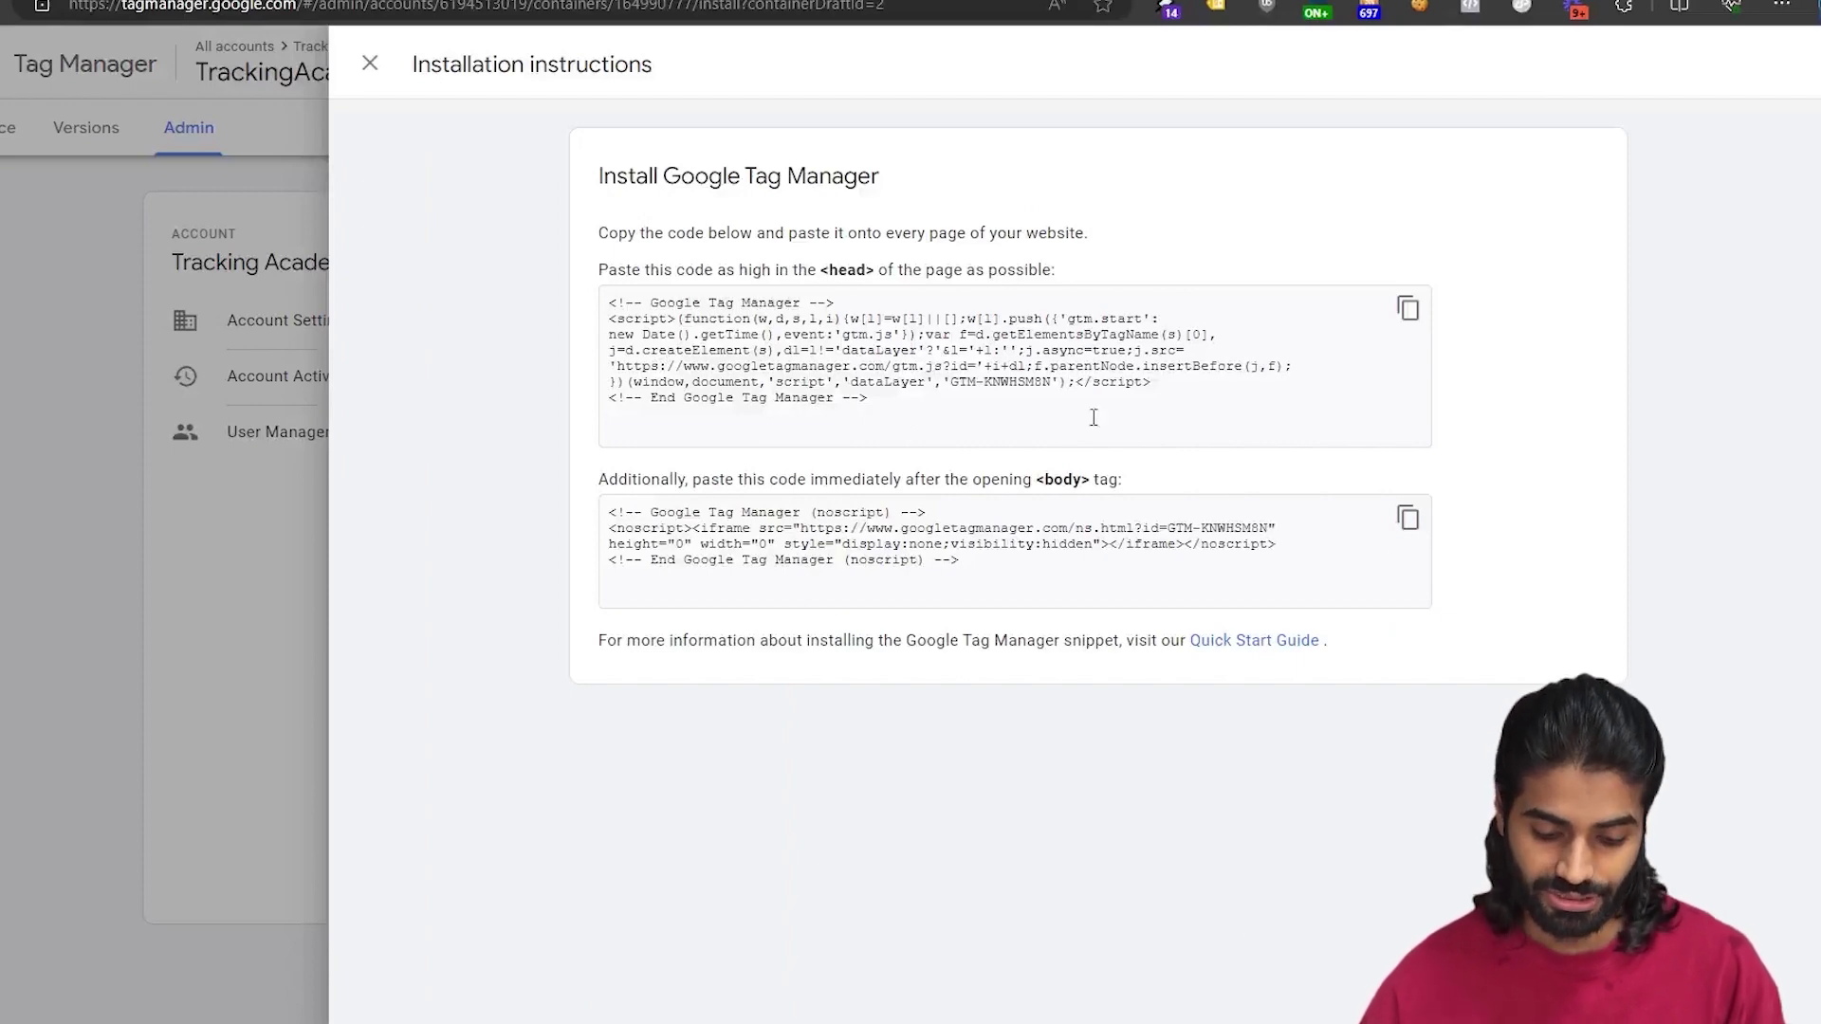
pyautogui.moveTo(1140, 491); pyautogui.dragTo(952, 497)
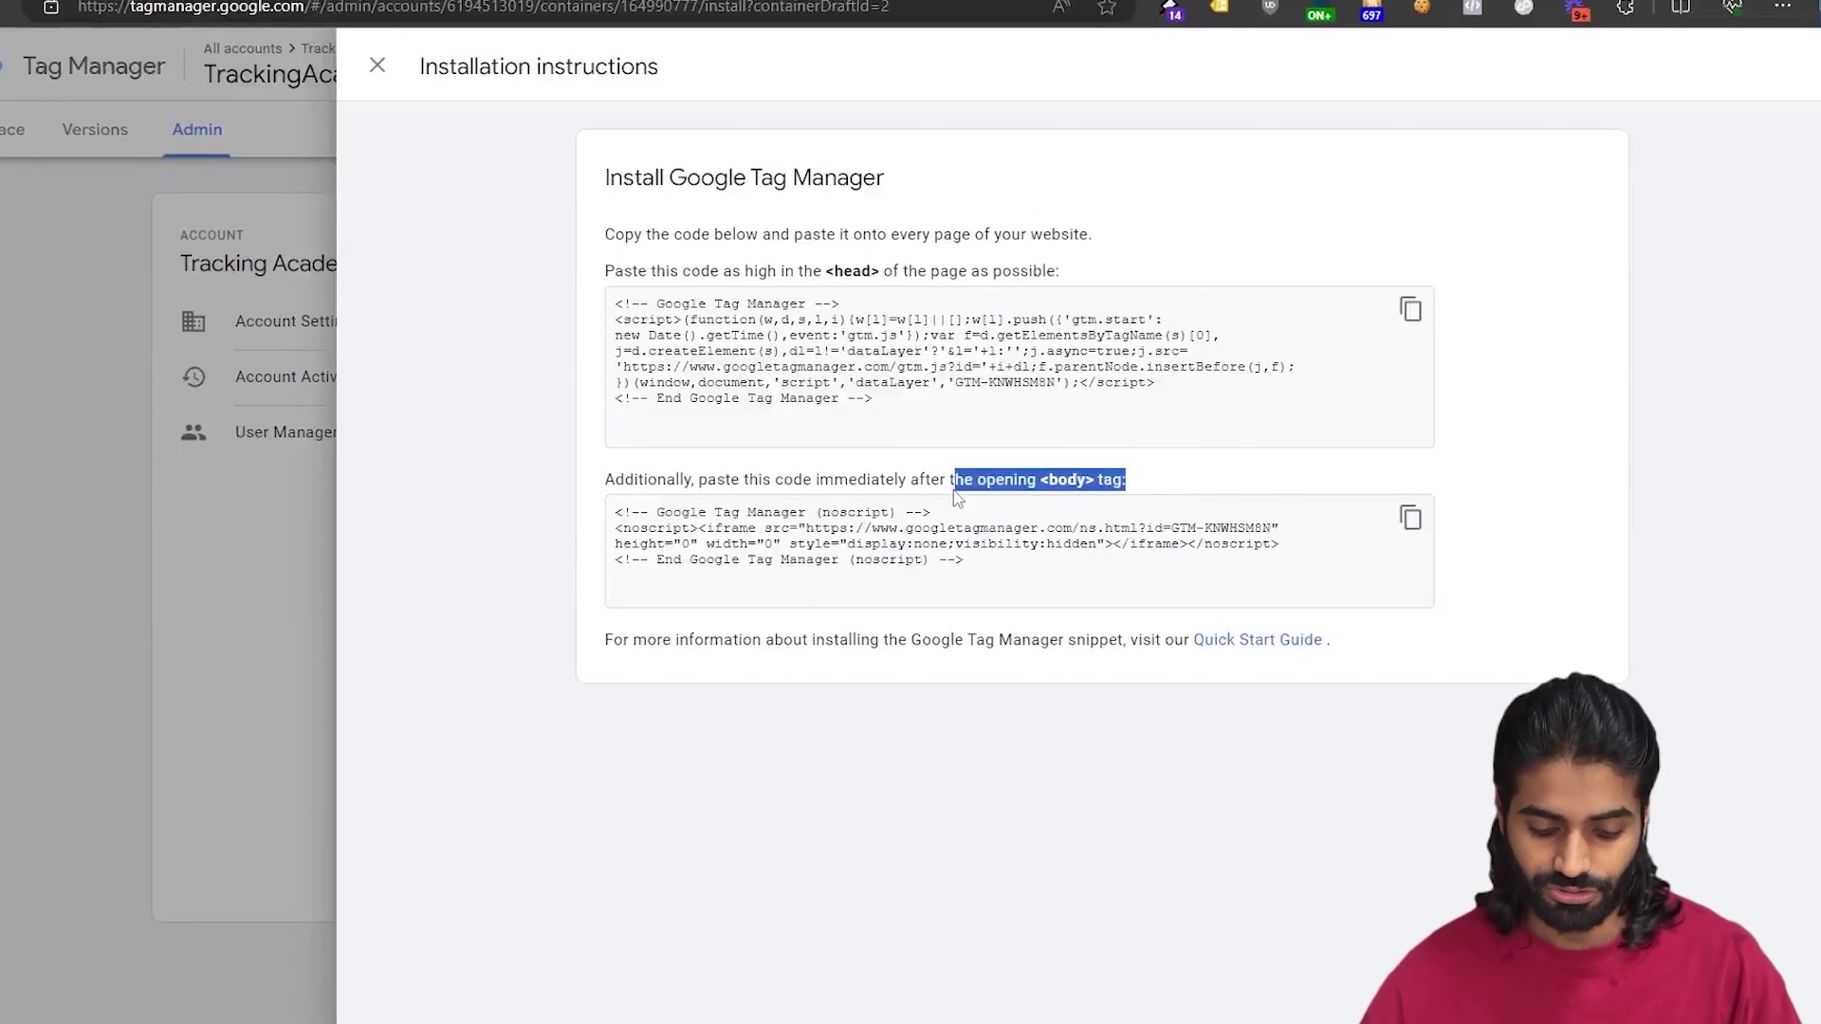
pyautogui.click(1413, 311)
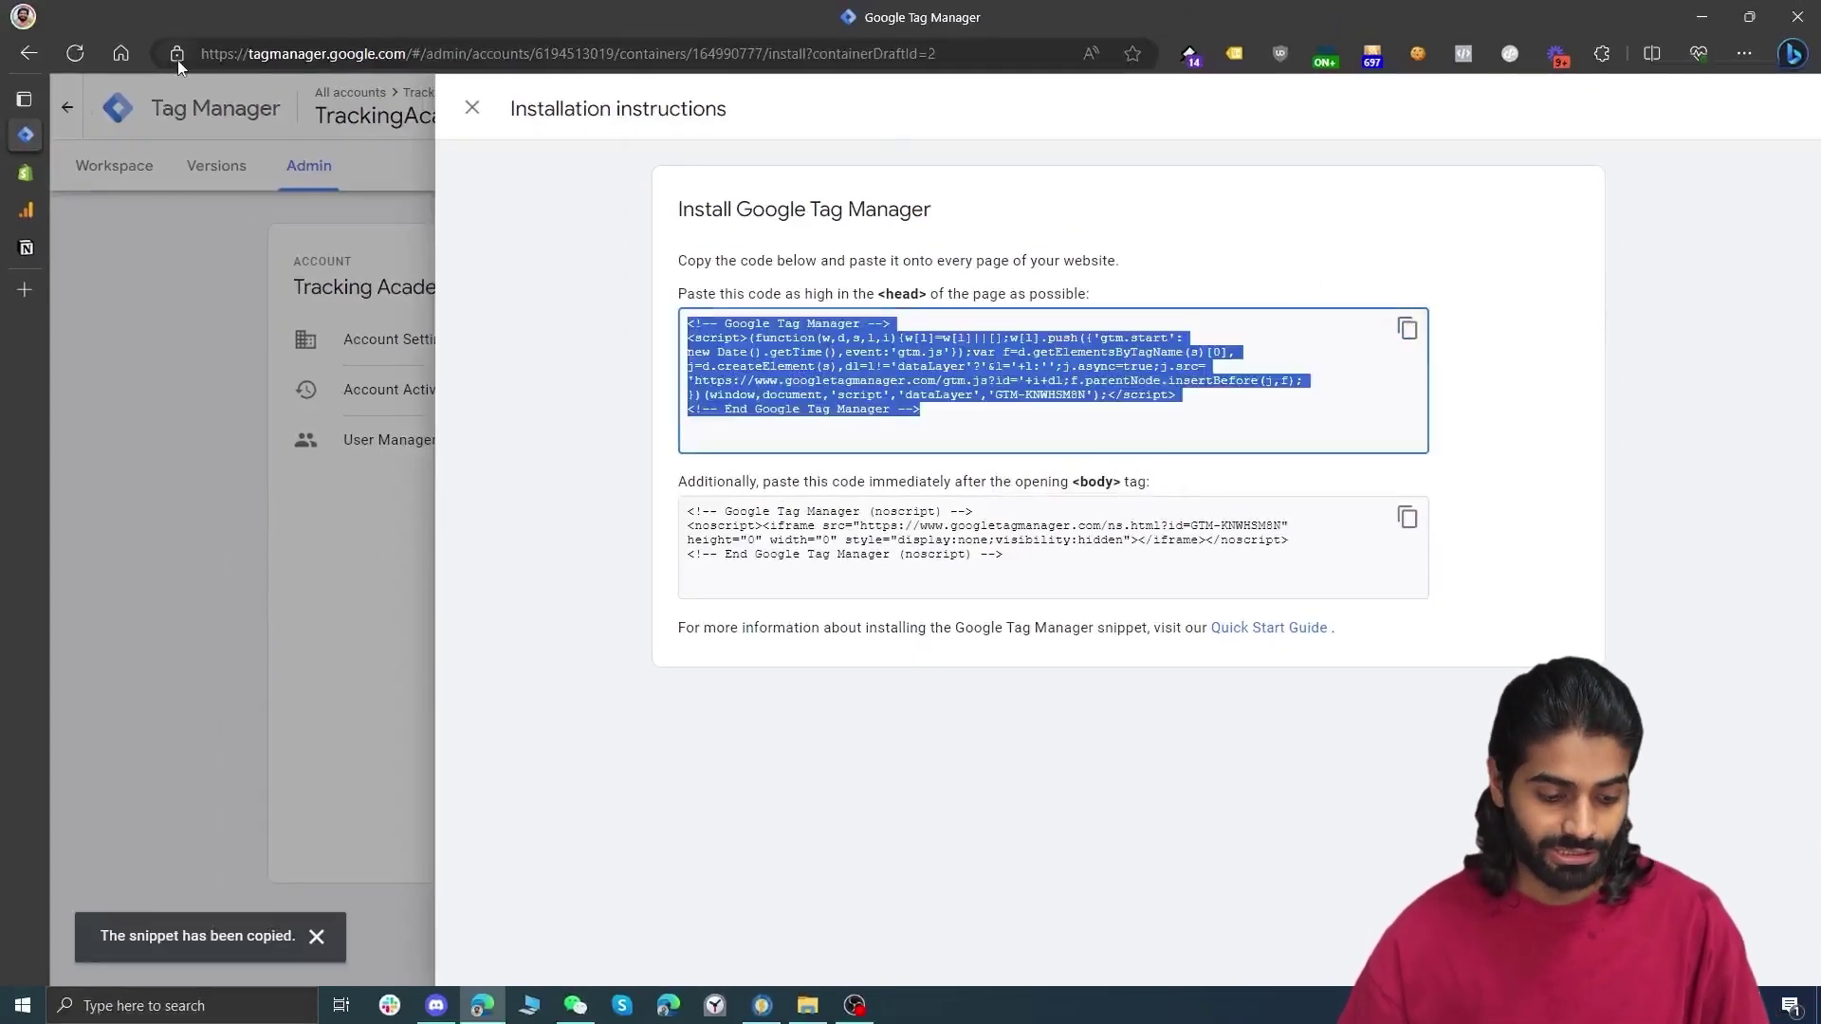
# Switch to the Shopify admin and open the code editor for the current Dawn theme
pyautogui.click(18, 178)
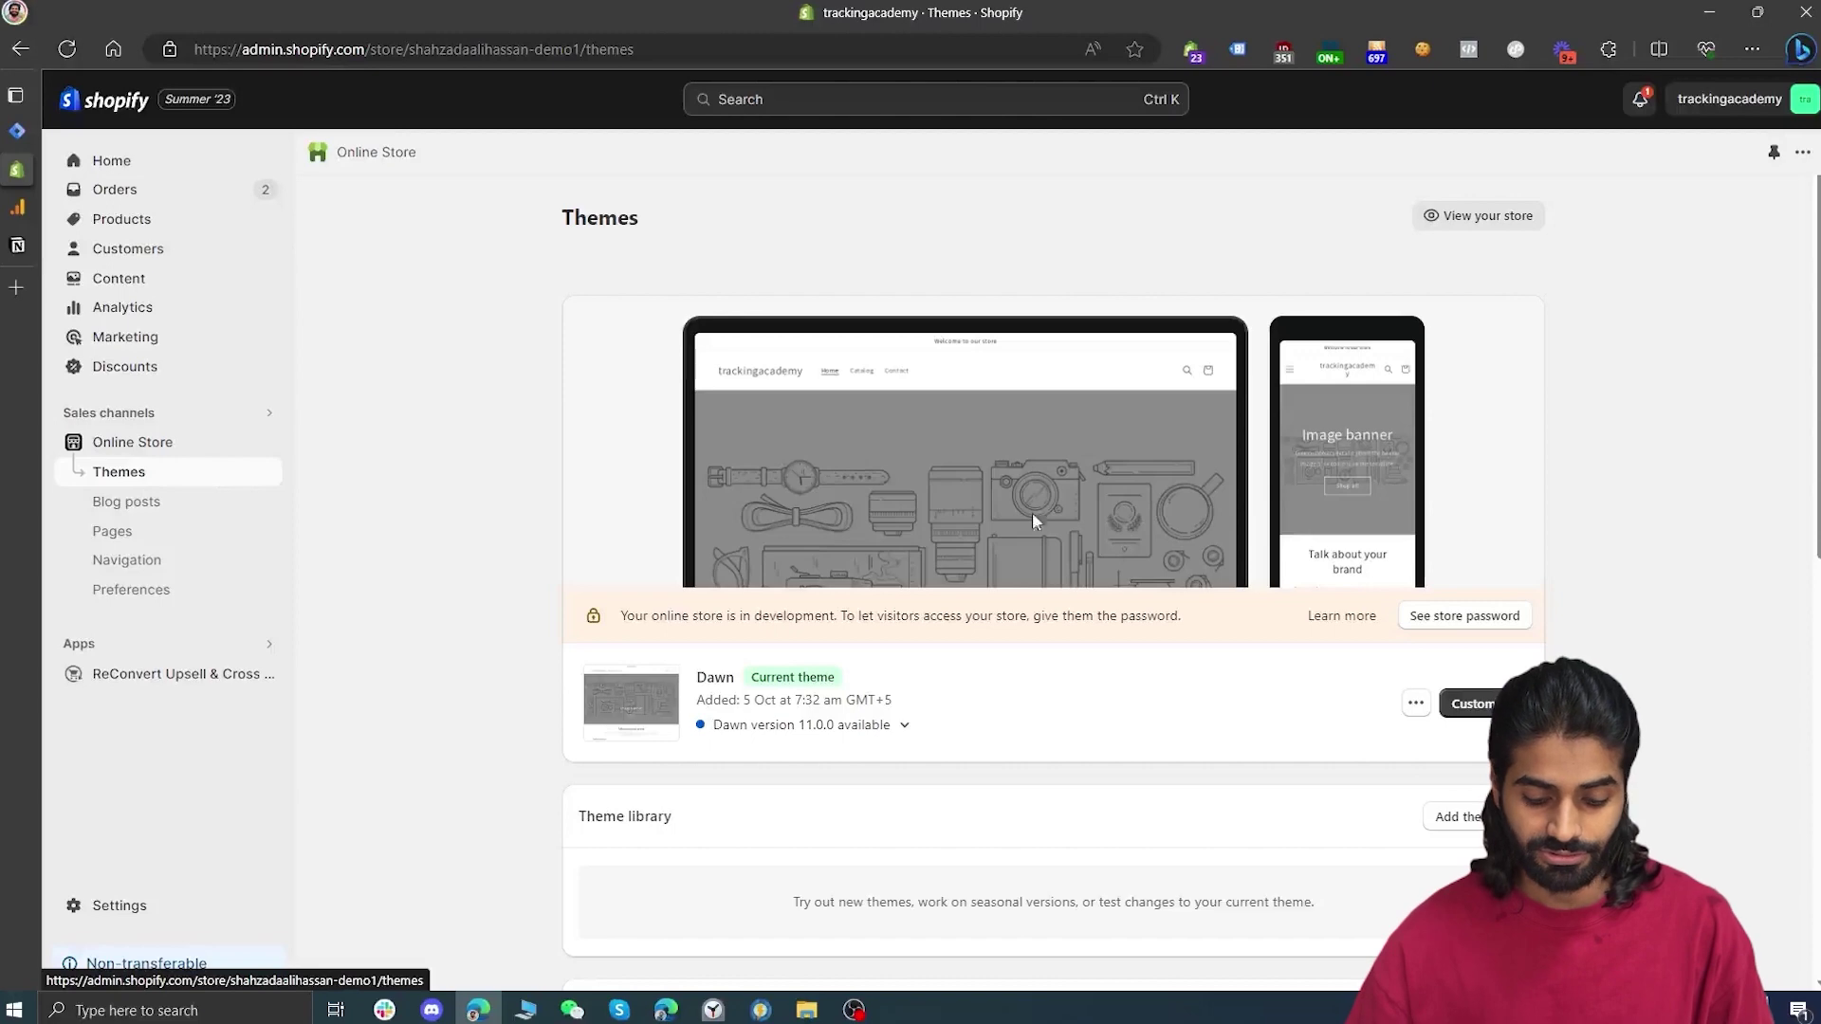
pyautogui.click(1414, 703)
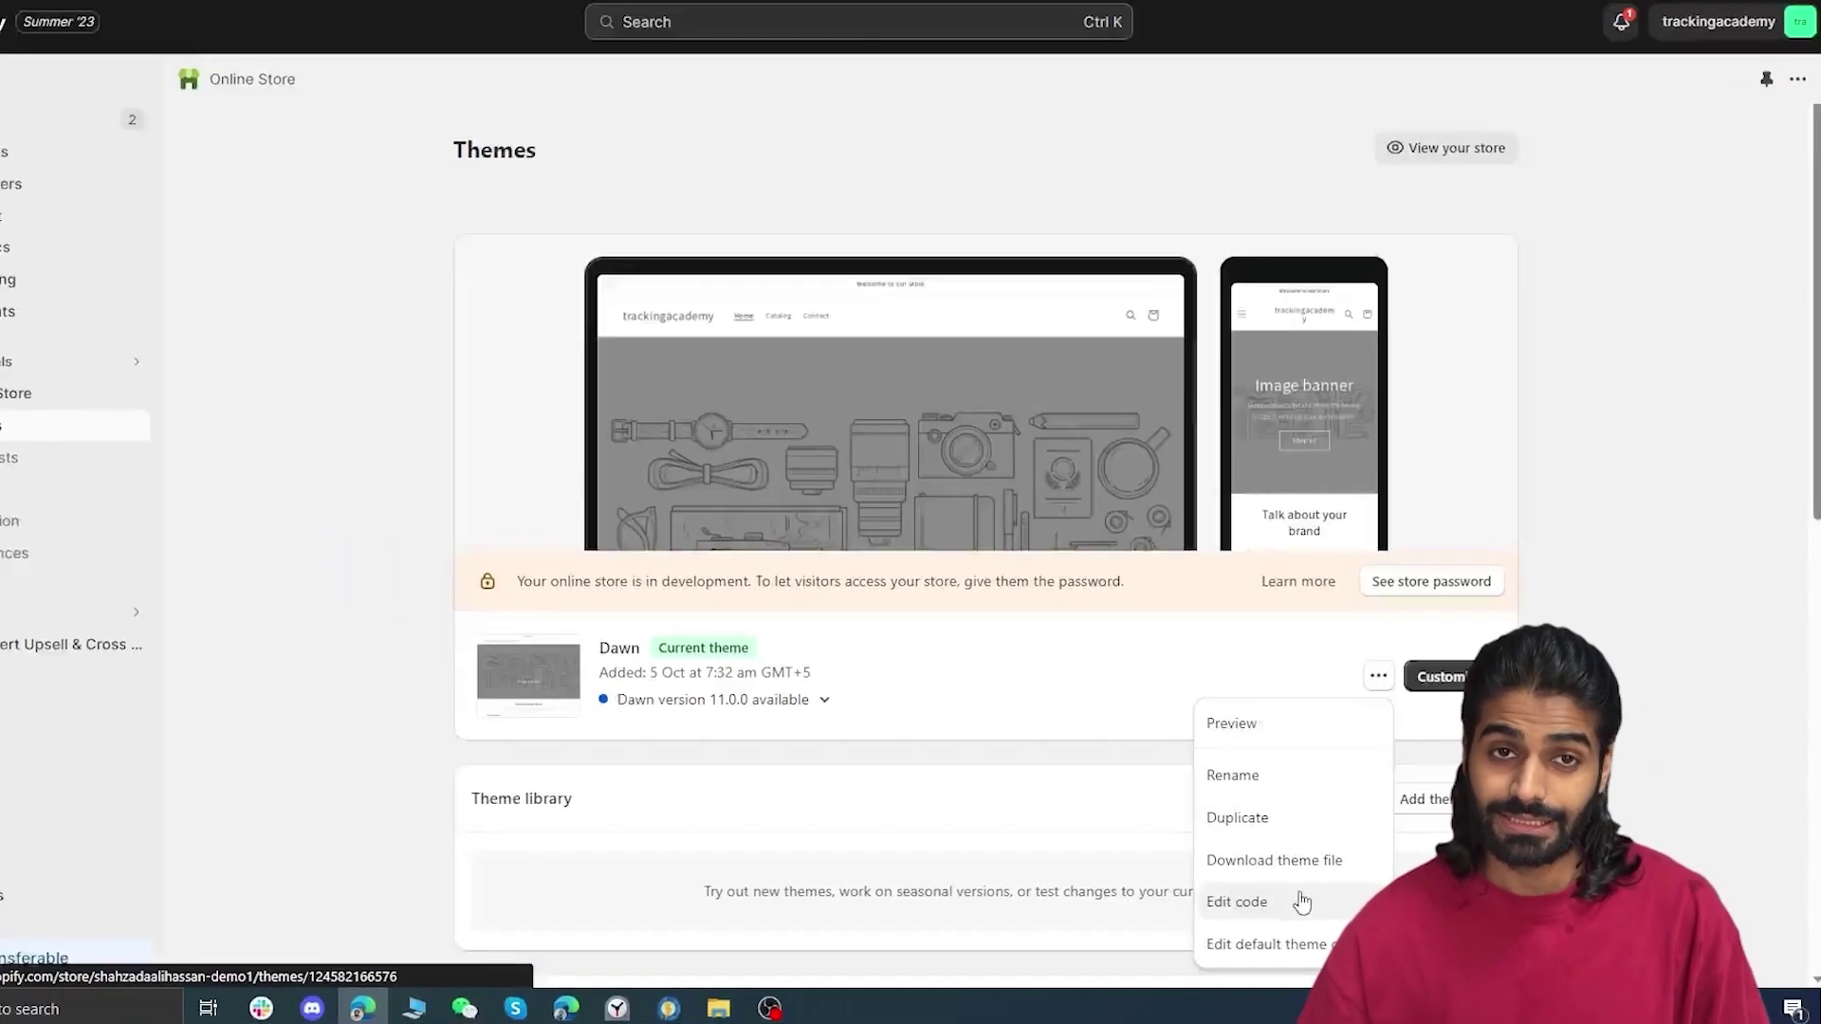
pyautogui.click(1238, 889)
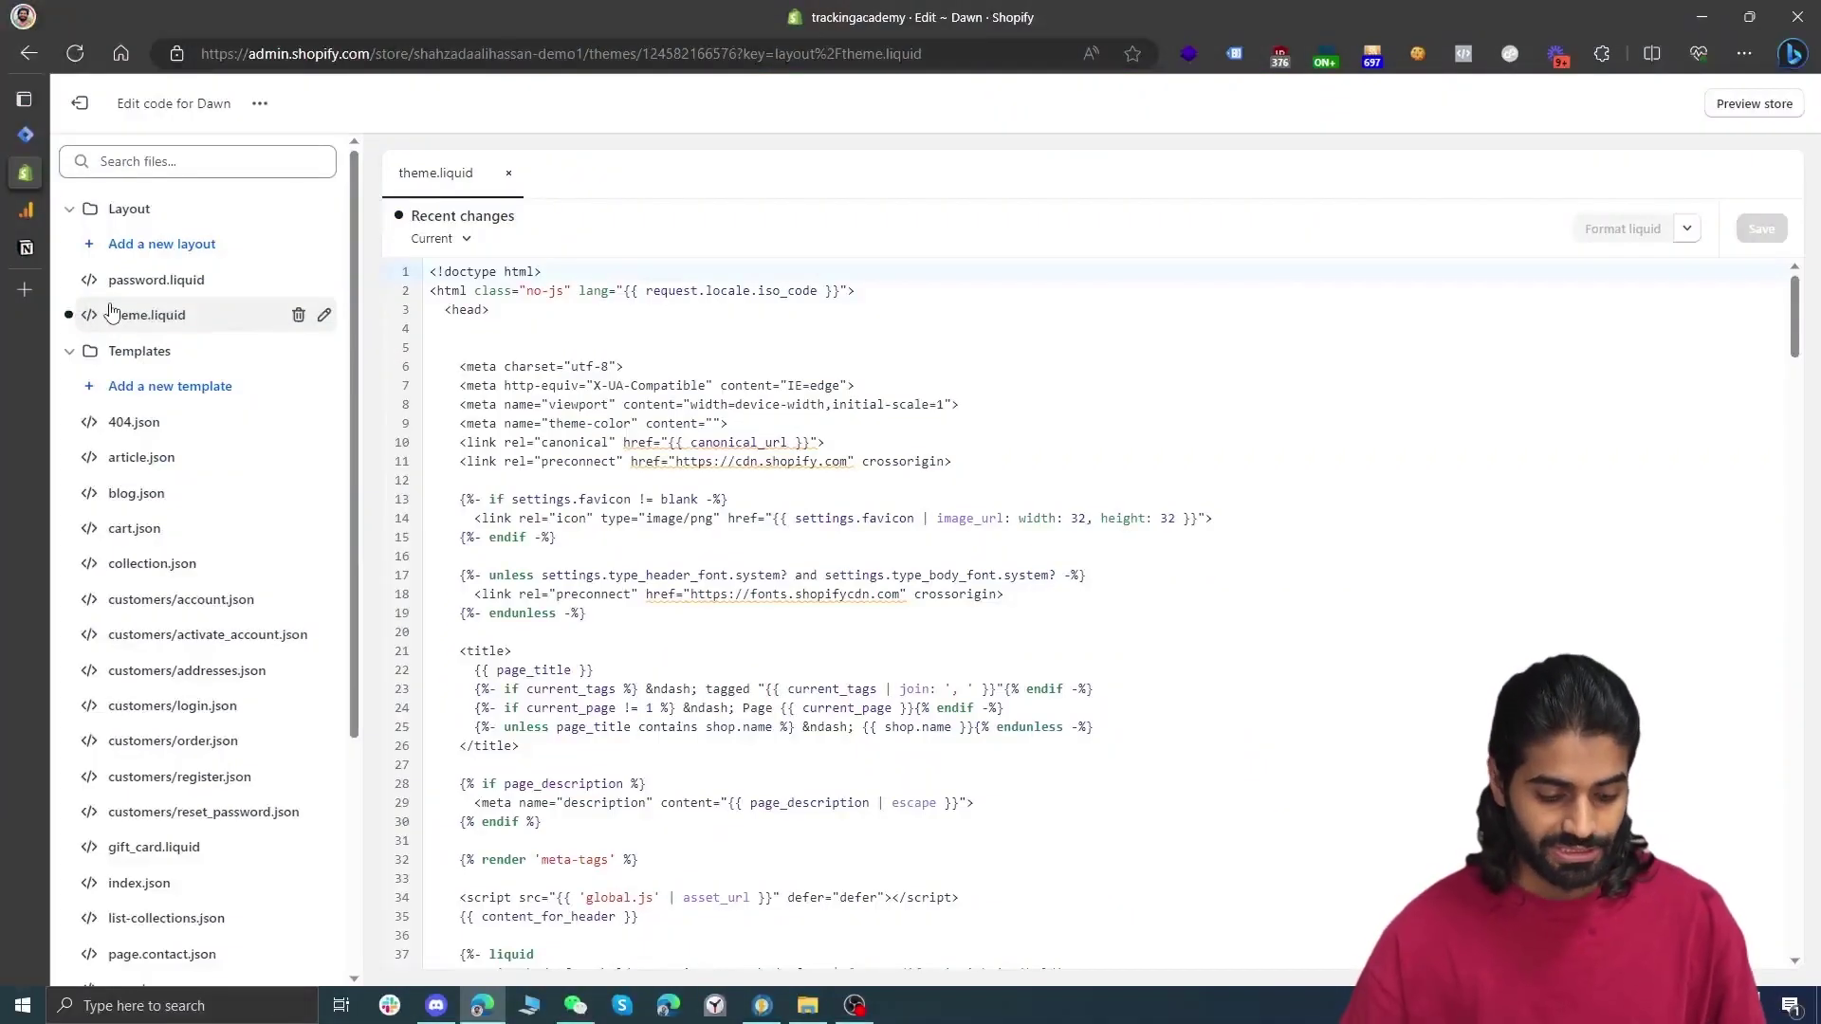
# Paste the Tag Manager head snippet just below the opening <head> tag in theme.liquid, followed by blank lines
pyautogui.click(468, 345)
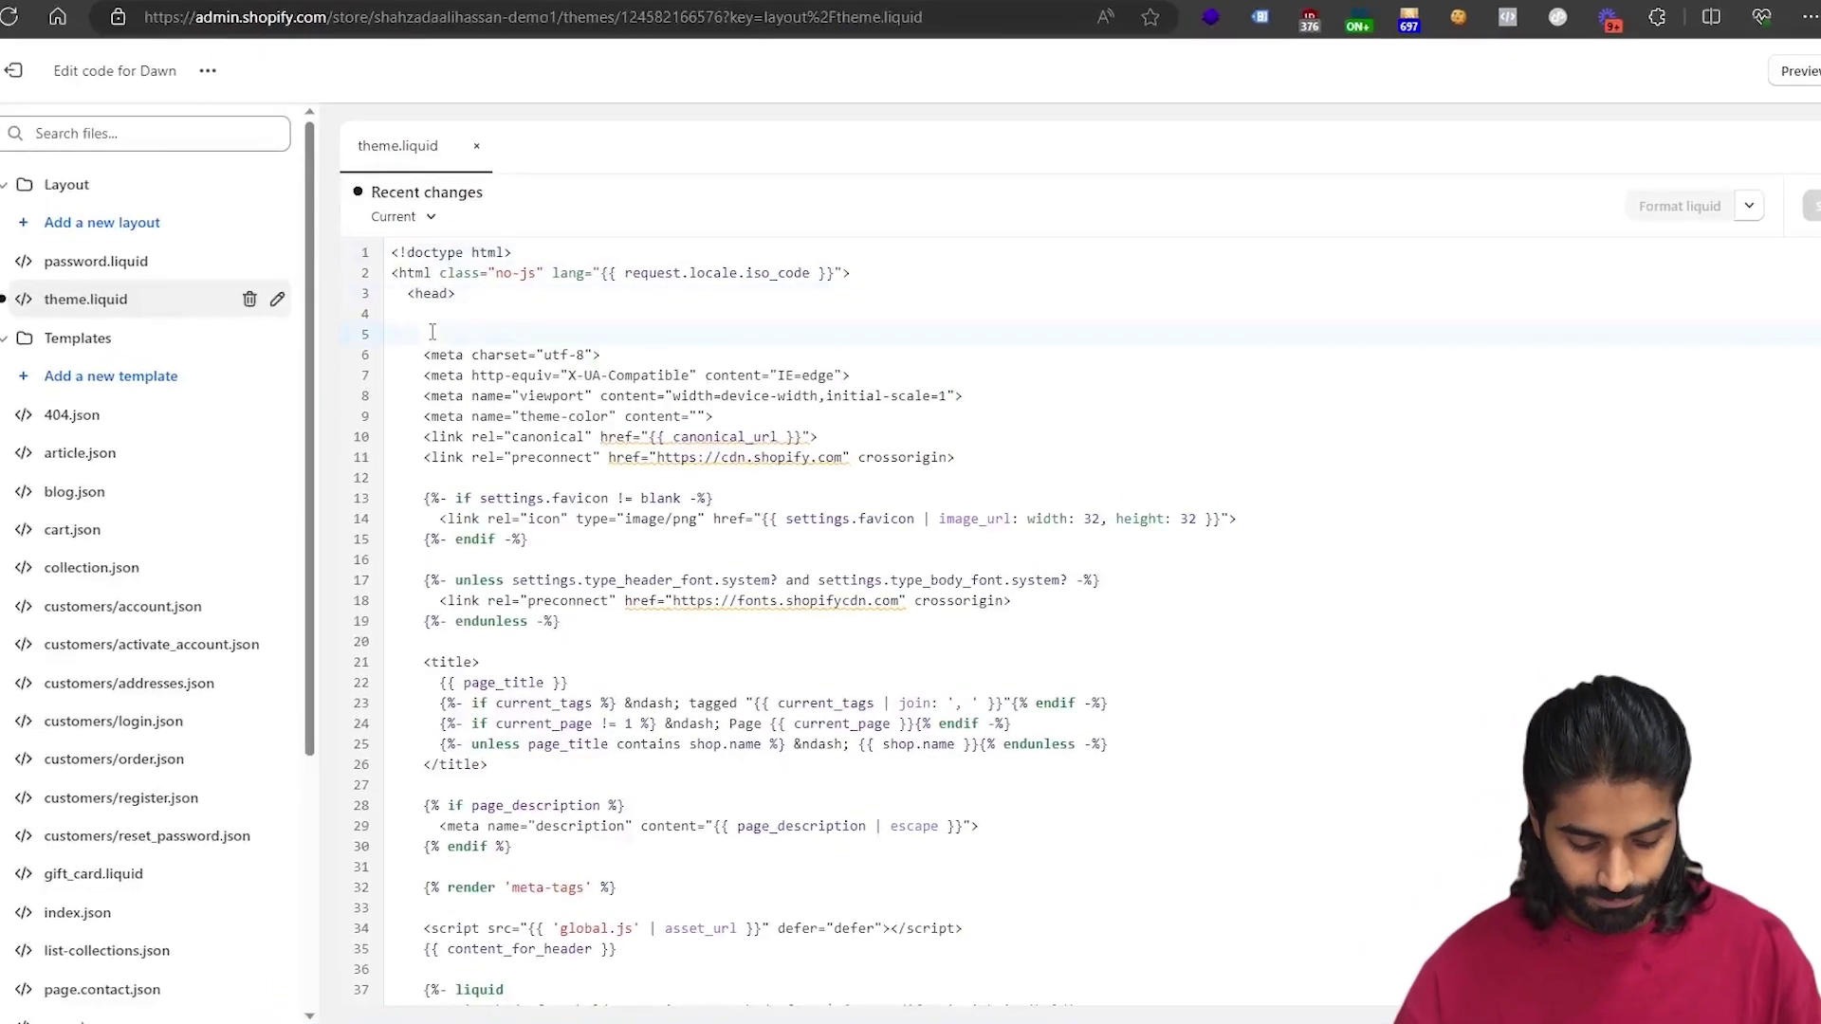
pyautogui.hotkey('ctrl', 'v')
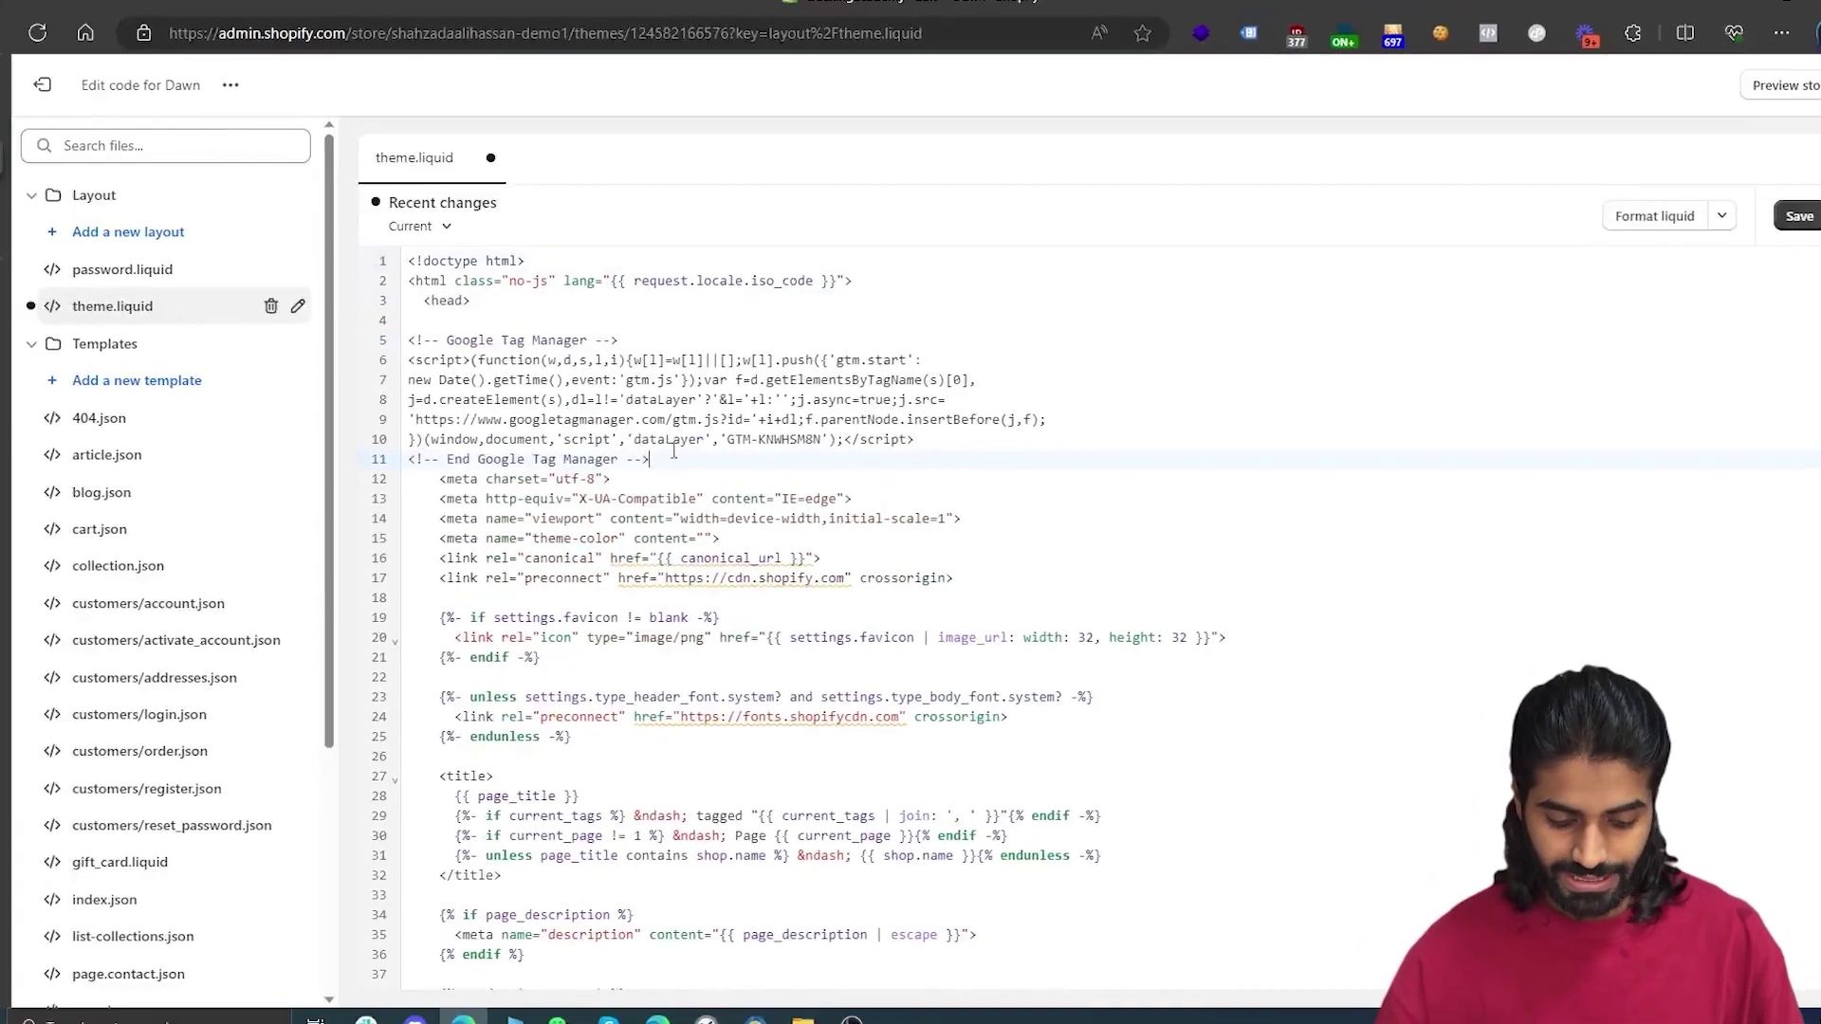
pyautogui.press('Return')
pyautogui.press('Return')
# Copy the noscript <body> snippet from the Tag Manager installation instructions and return to the Shopify theme code
pyautogui.click(28, 134)
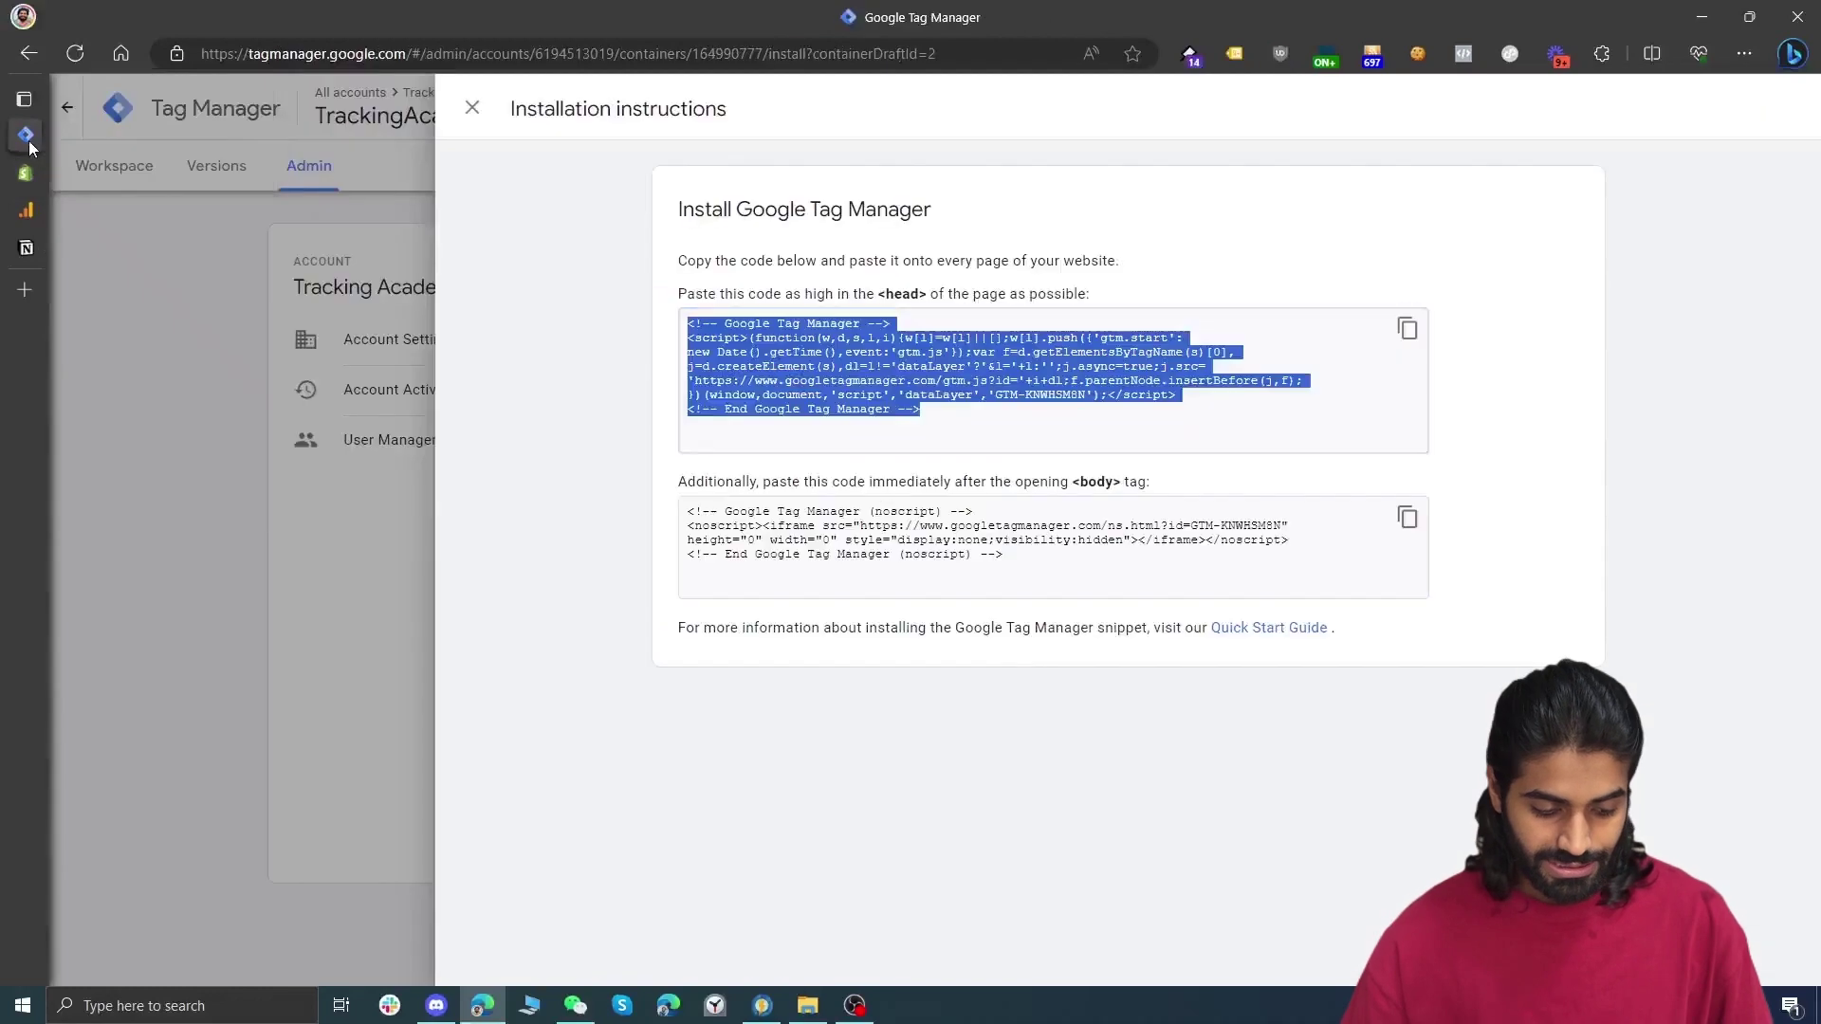
pyautogui.click(1406, 518)
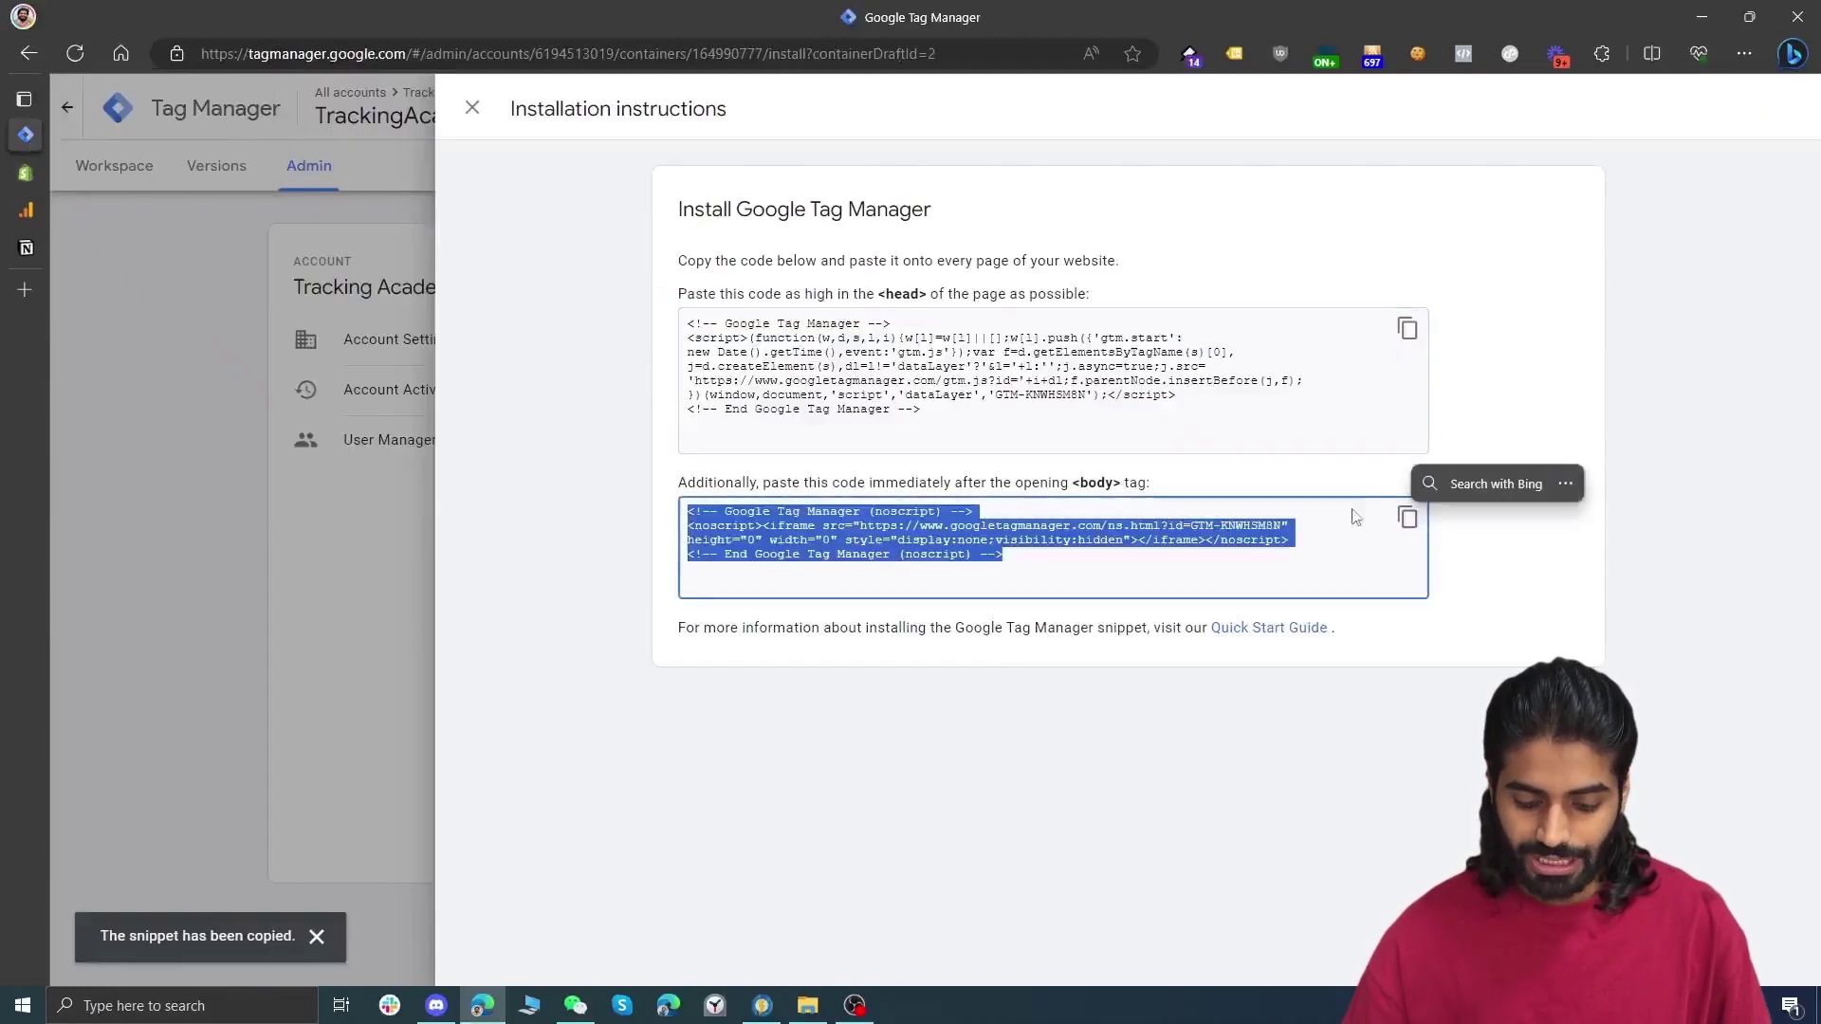
pyautogui.click(26, 173)
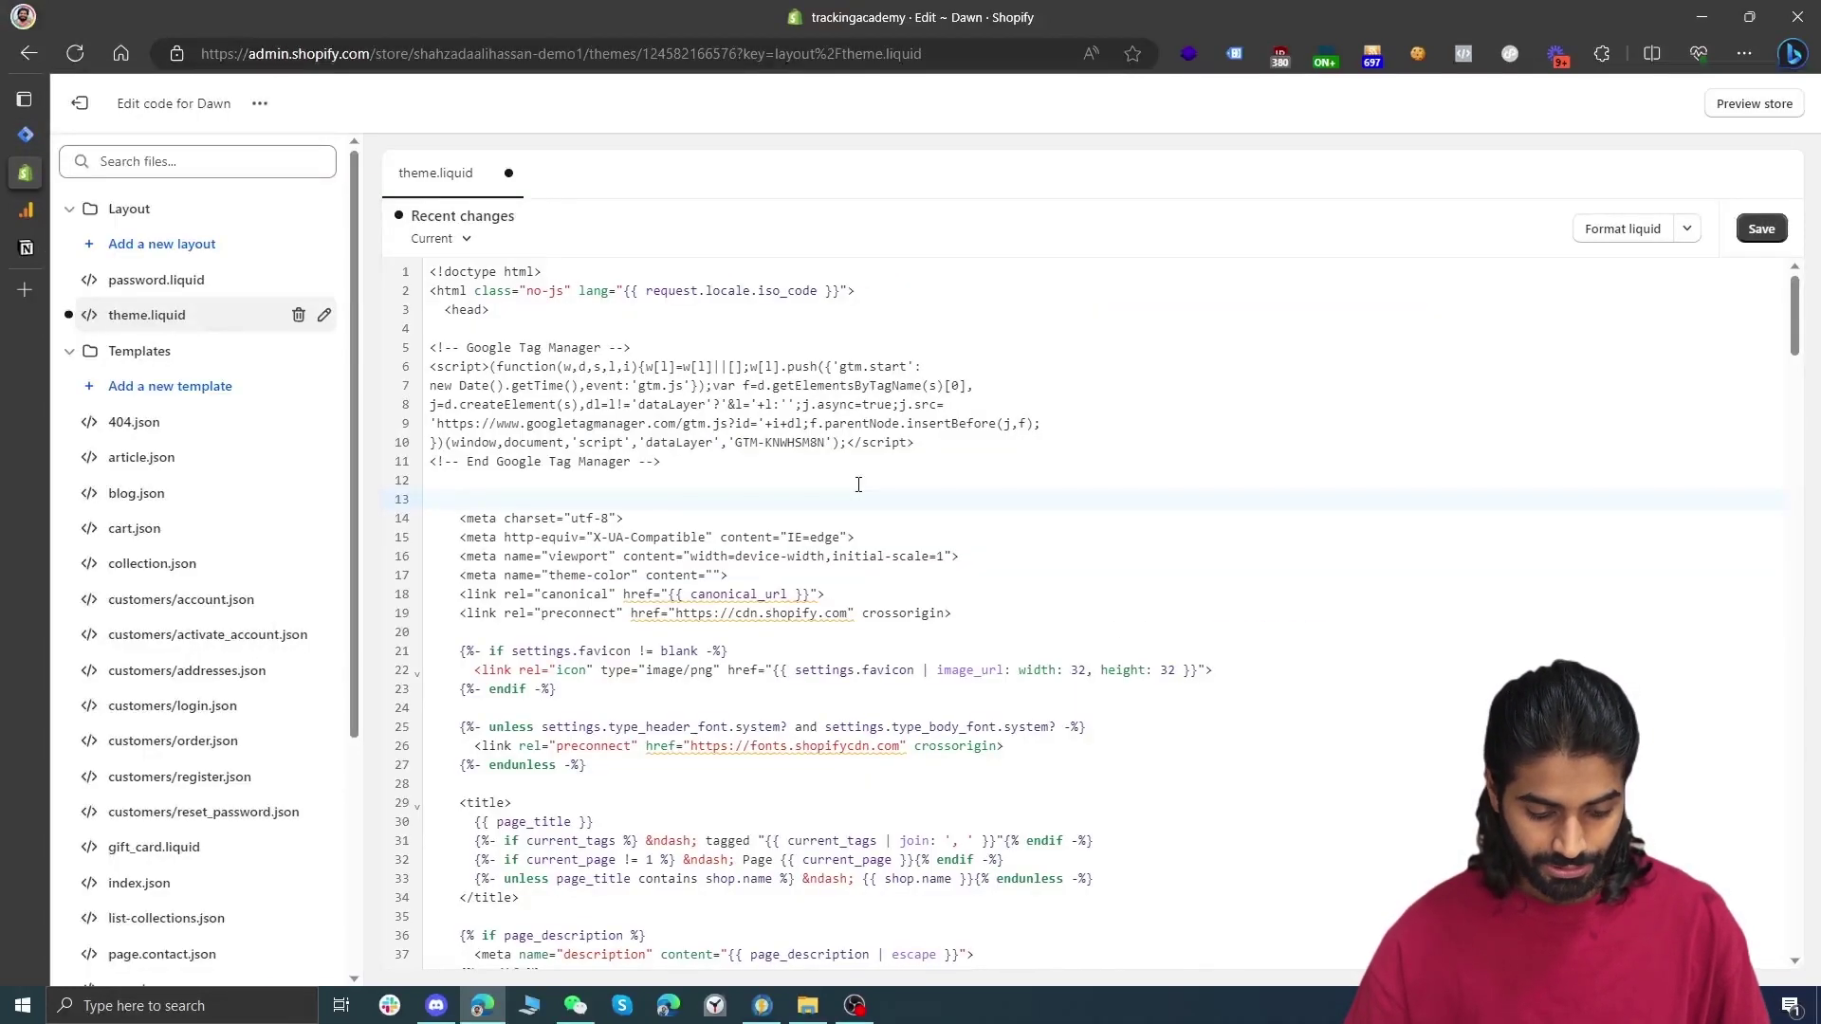
# Find "<body" in theme.liquid and paste the Google Tag Manager noscript snippet below the opening body tag
pyautogui.scroll(-5, 859, 486)
pyautogui.hotkey('ctrl', 'f')
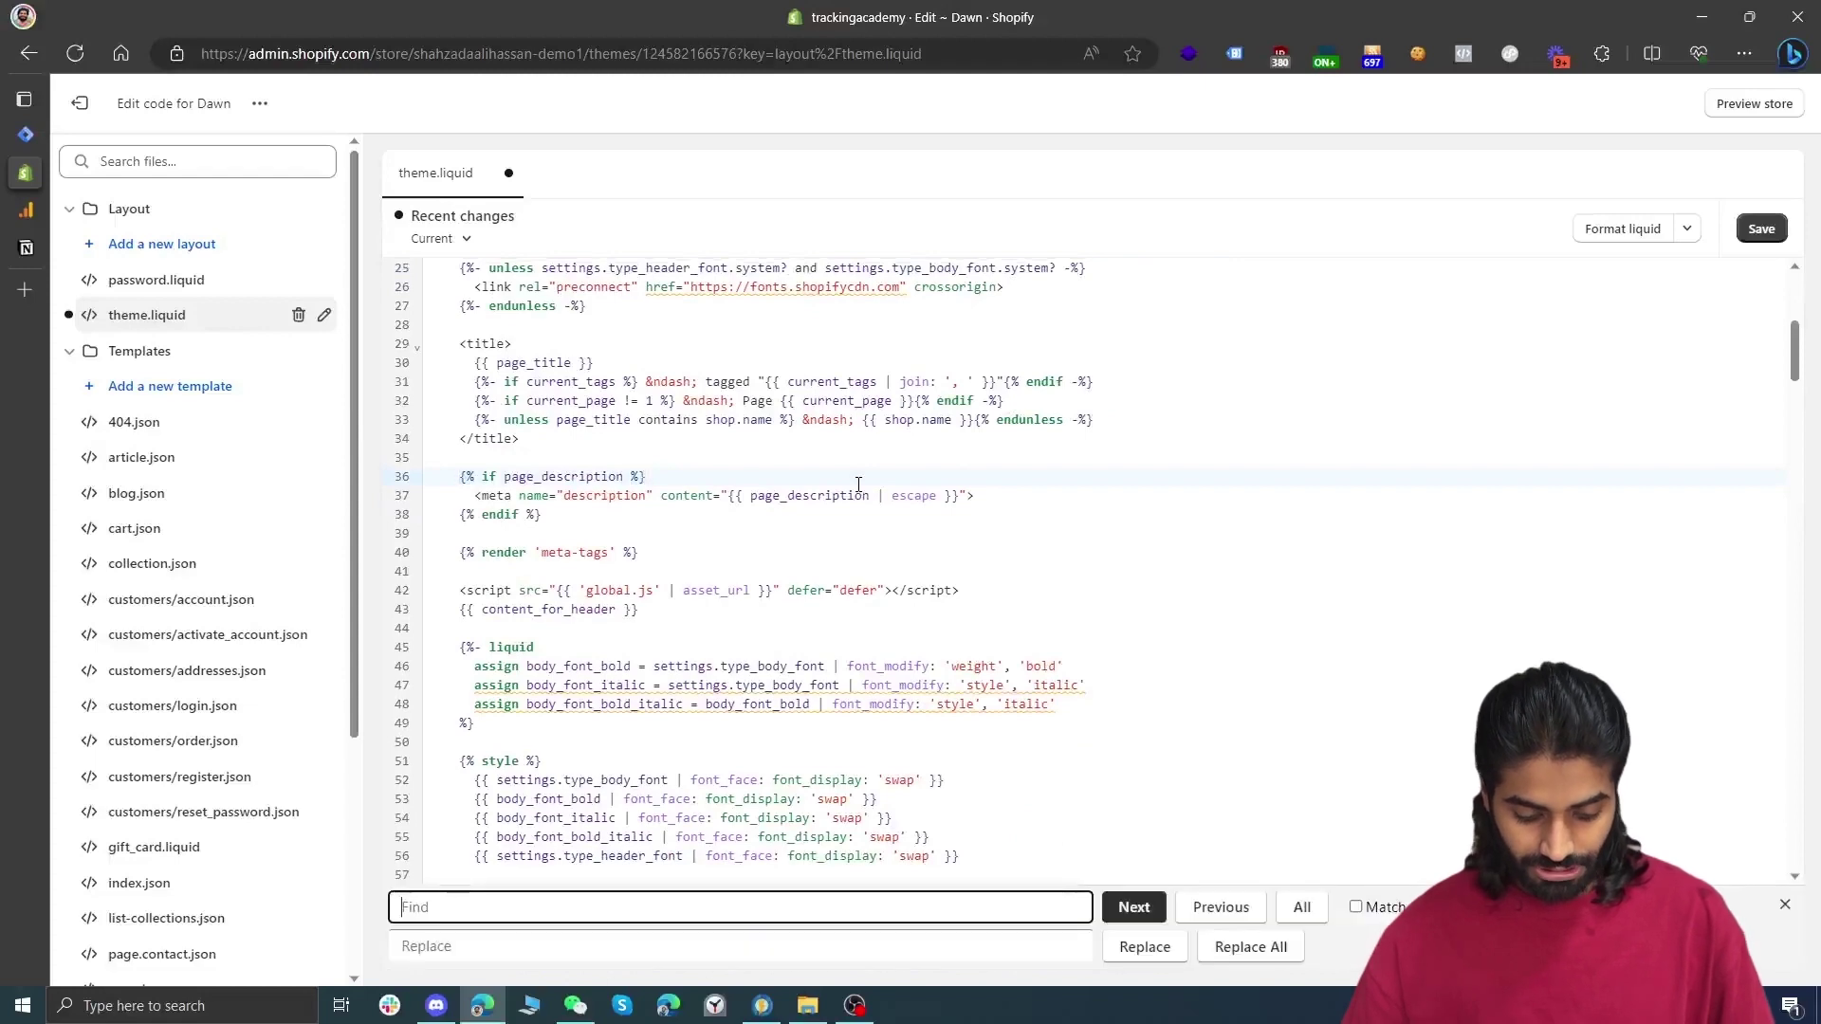
pyautogui.write('<body')
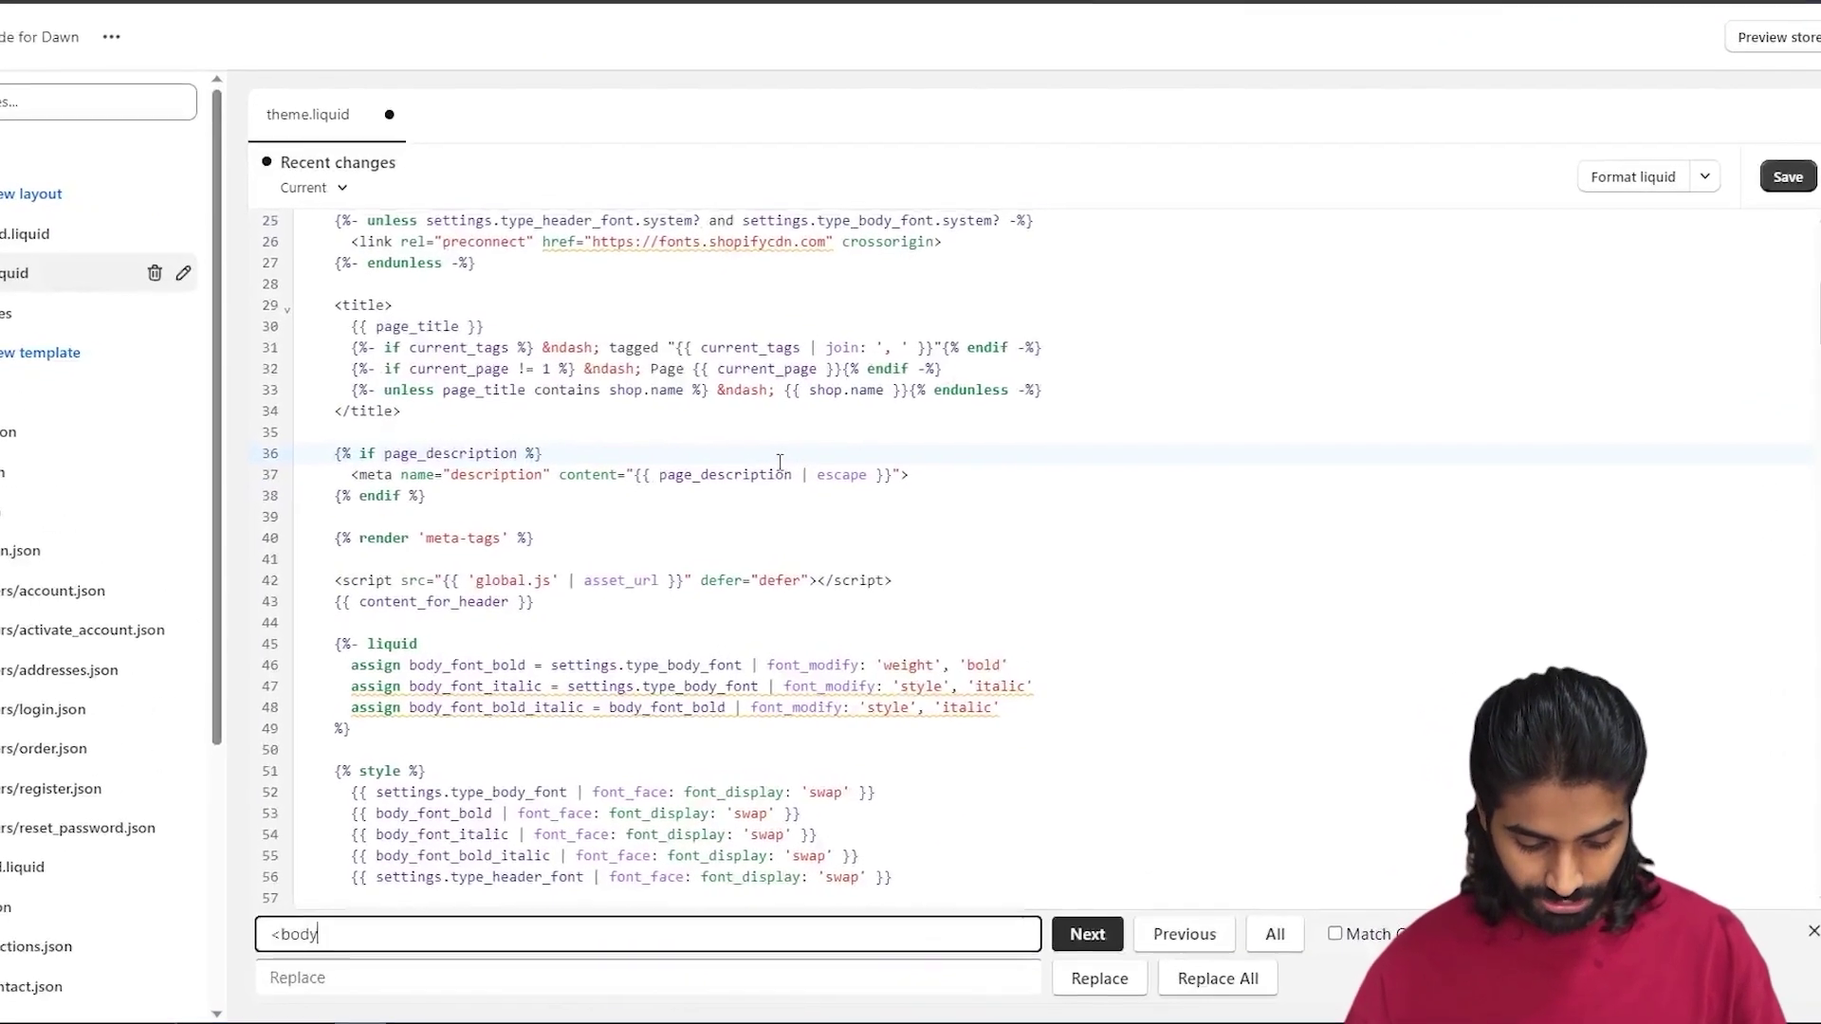
pyautogui.click(1086, 934)
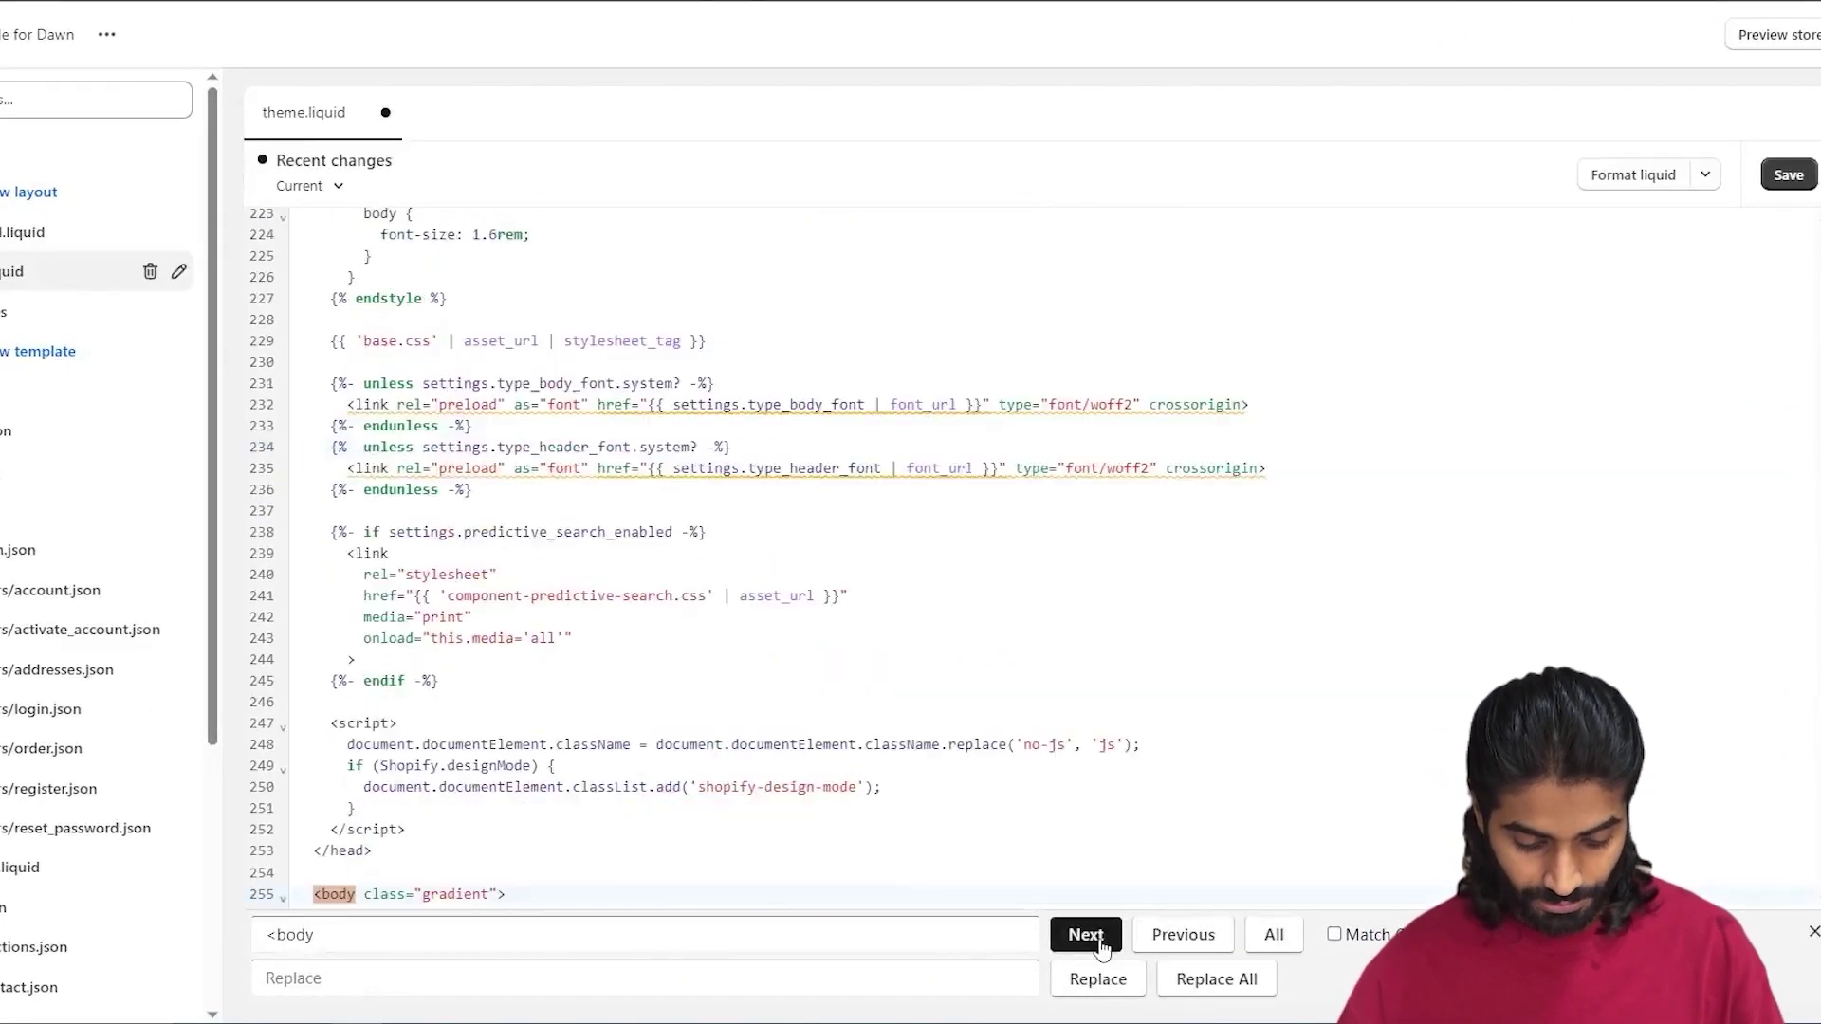
pyautogui.click(360, 540)
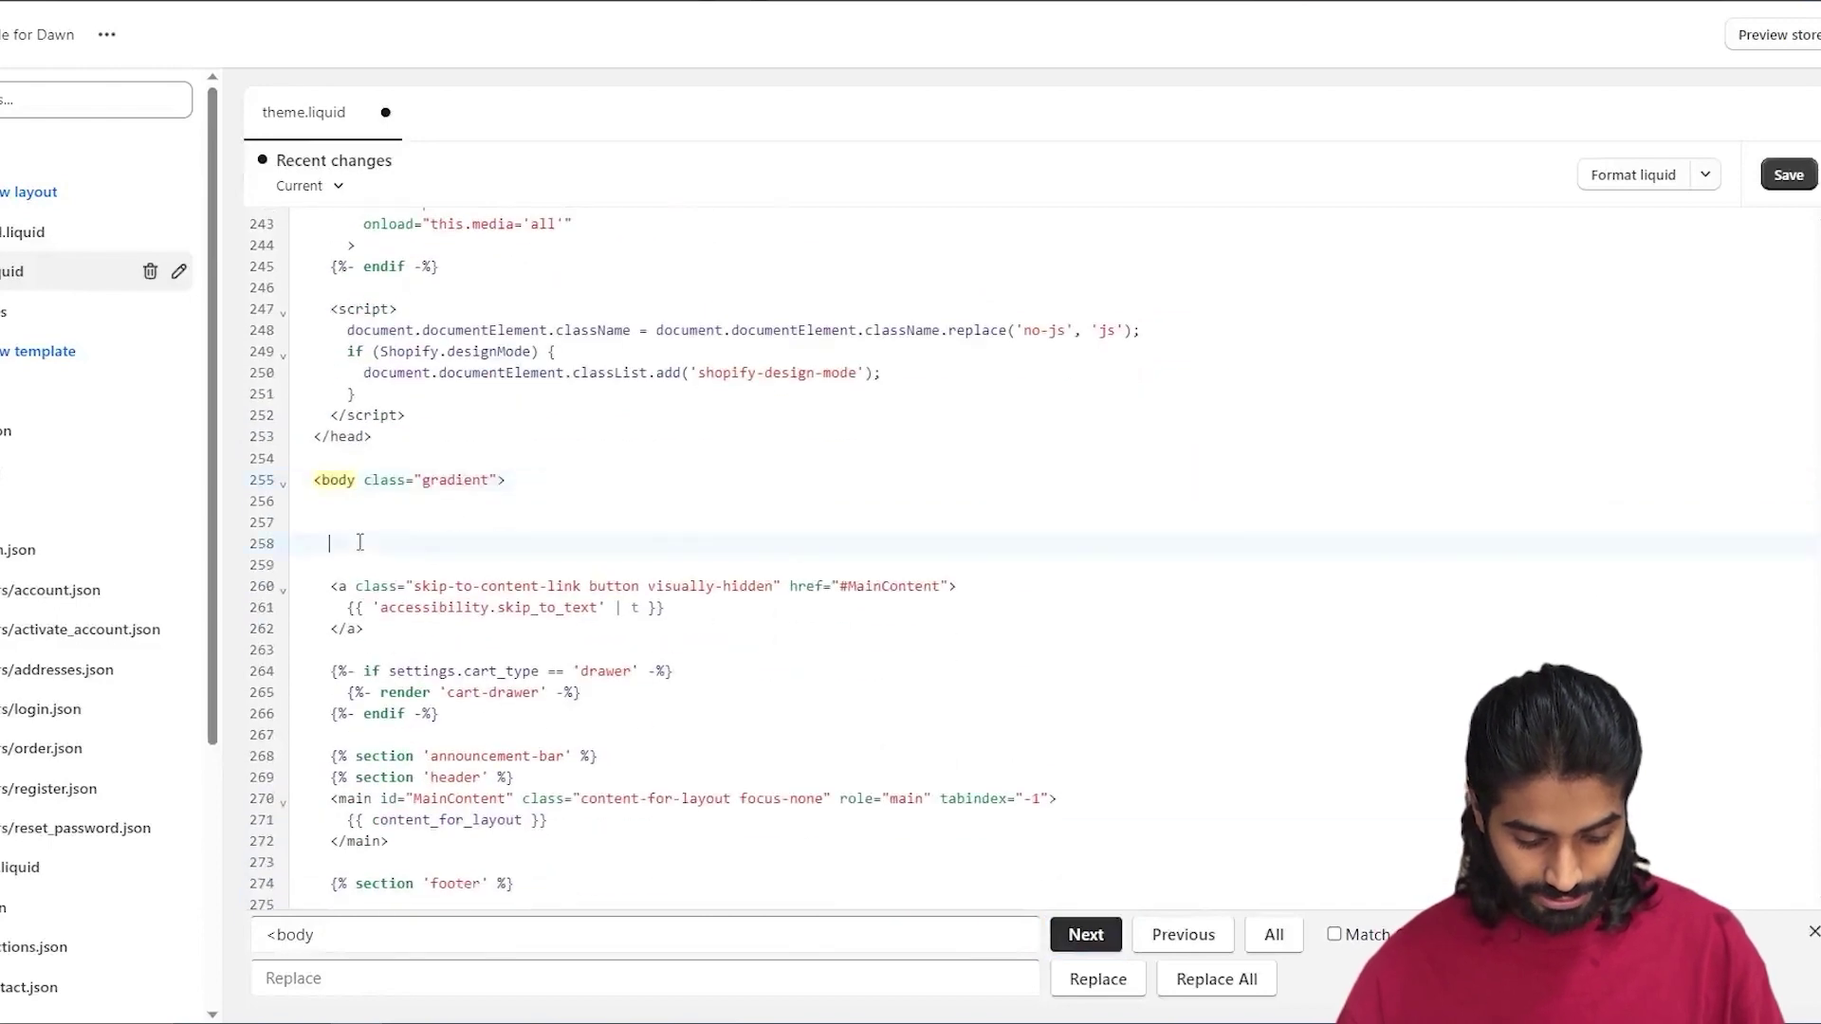
pyautogui.write('<!-- Google Tag Manager (noscript) --> <noscript><iframe src="https://www.googletagmanager.com/ns.html?id=GTM-KNWHSM8N" height="0" width="0" style="display:none;visibility:hidden"></iframe></noscript> <!-- End Google Tag Manager (noscript) -->')
pyautogui.press('Escape')
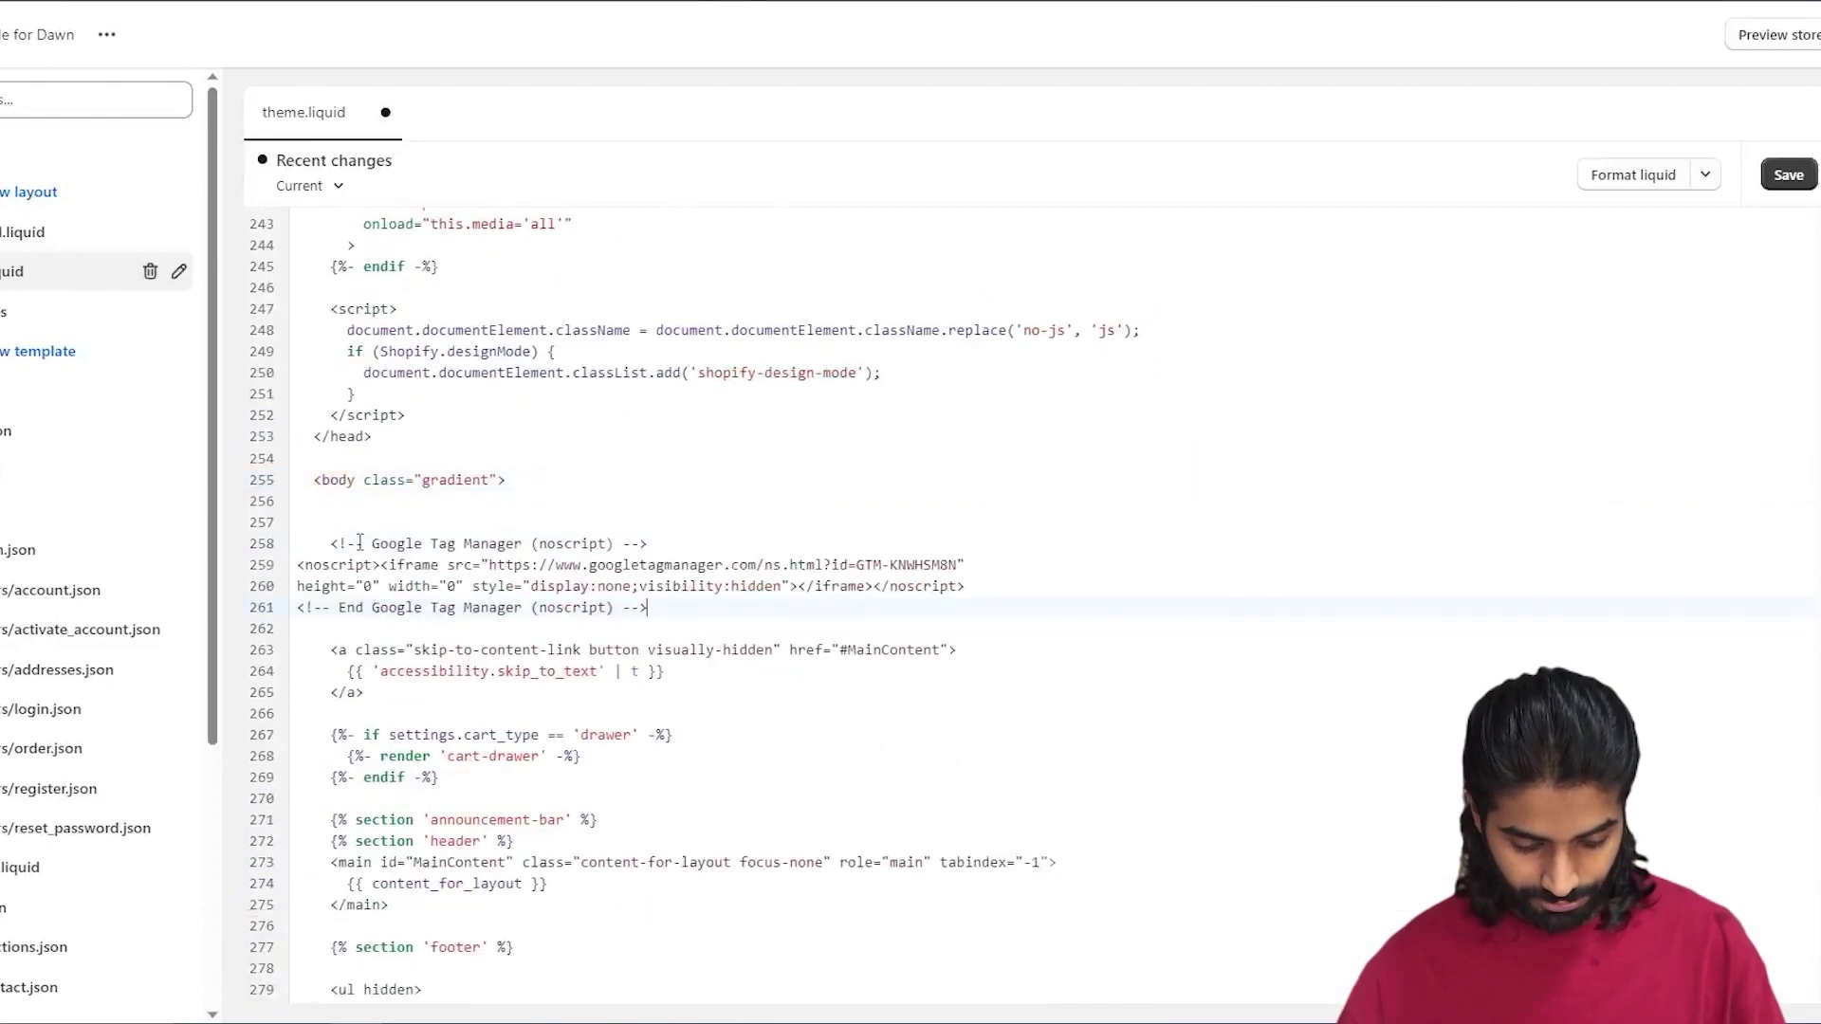
# Format the Liquid code of theme.liquid, check the inserted noscript block and save the file
pyautogui.click(1603, 177)
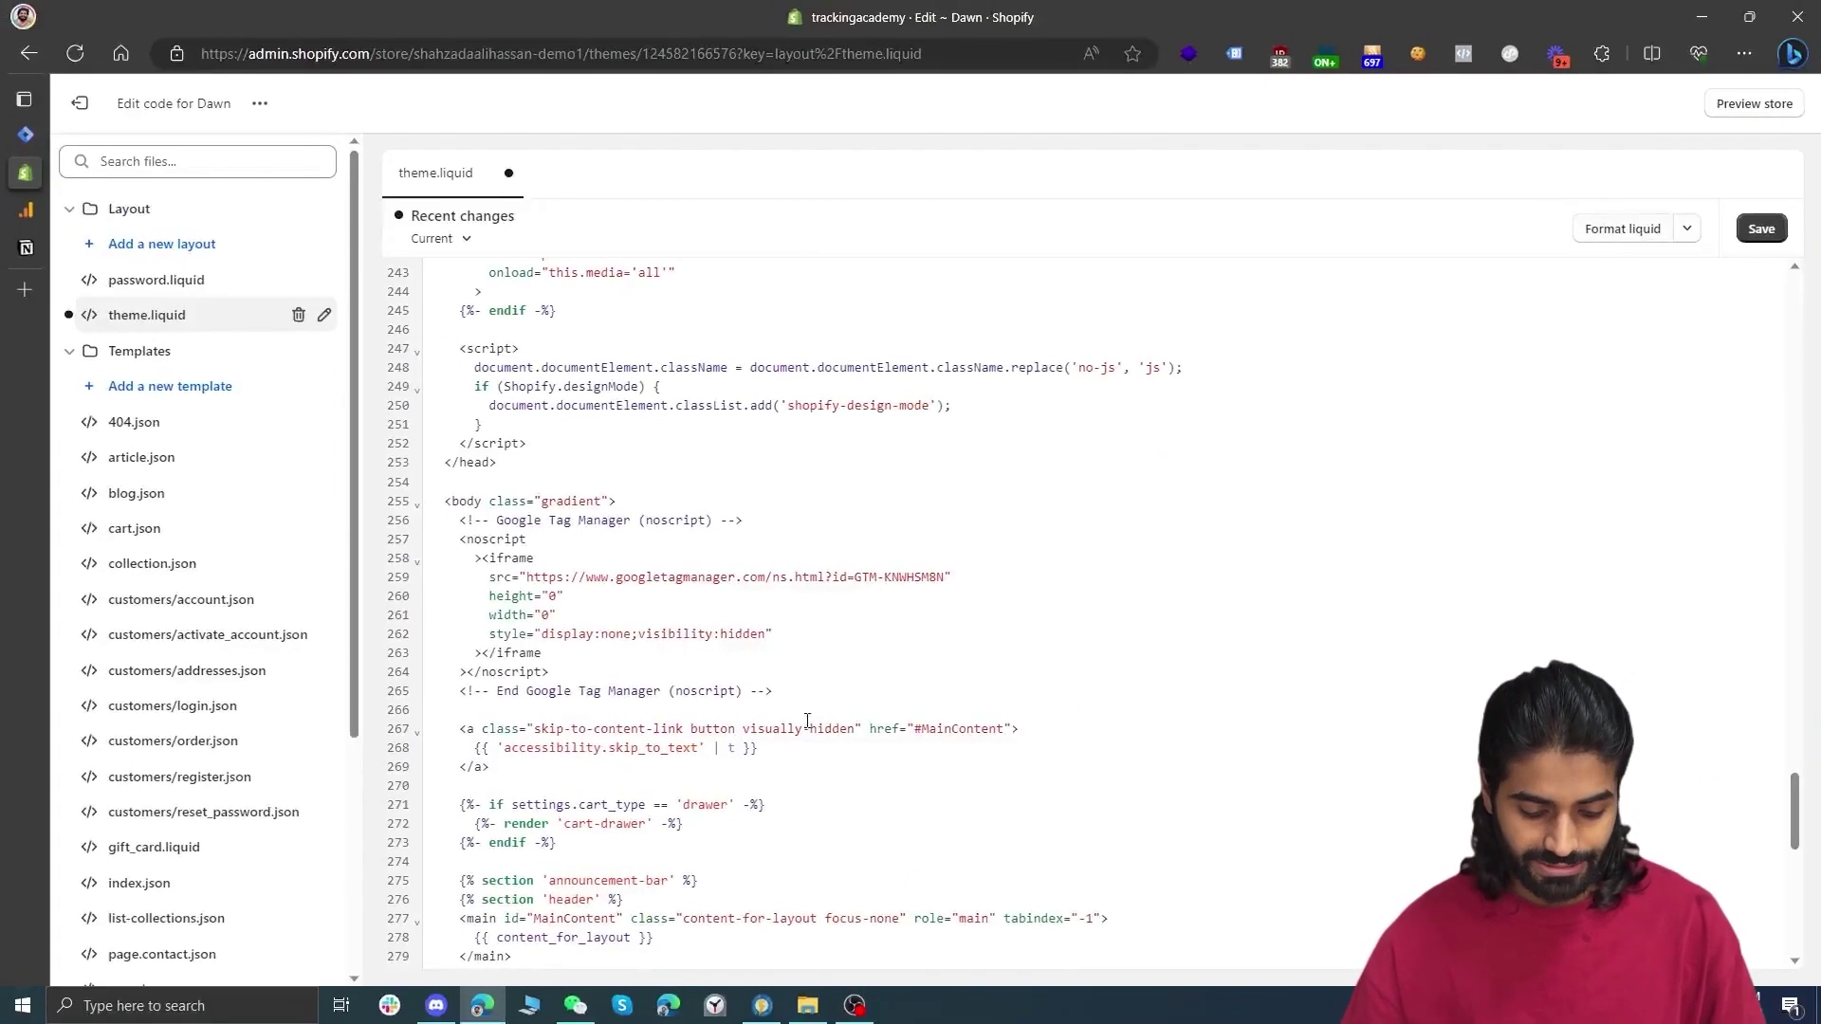
pyautogui.moveTo(787, 699); pyautogui.dragTo(435, 524)
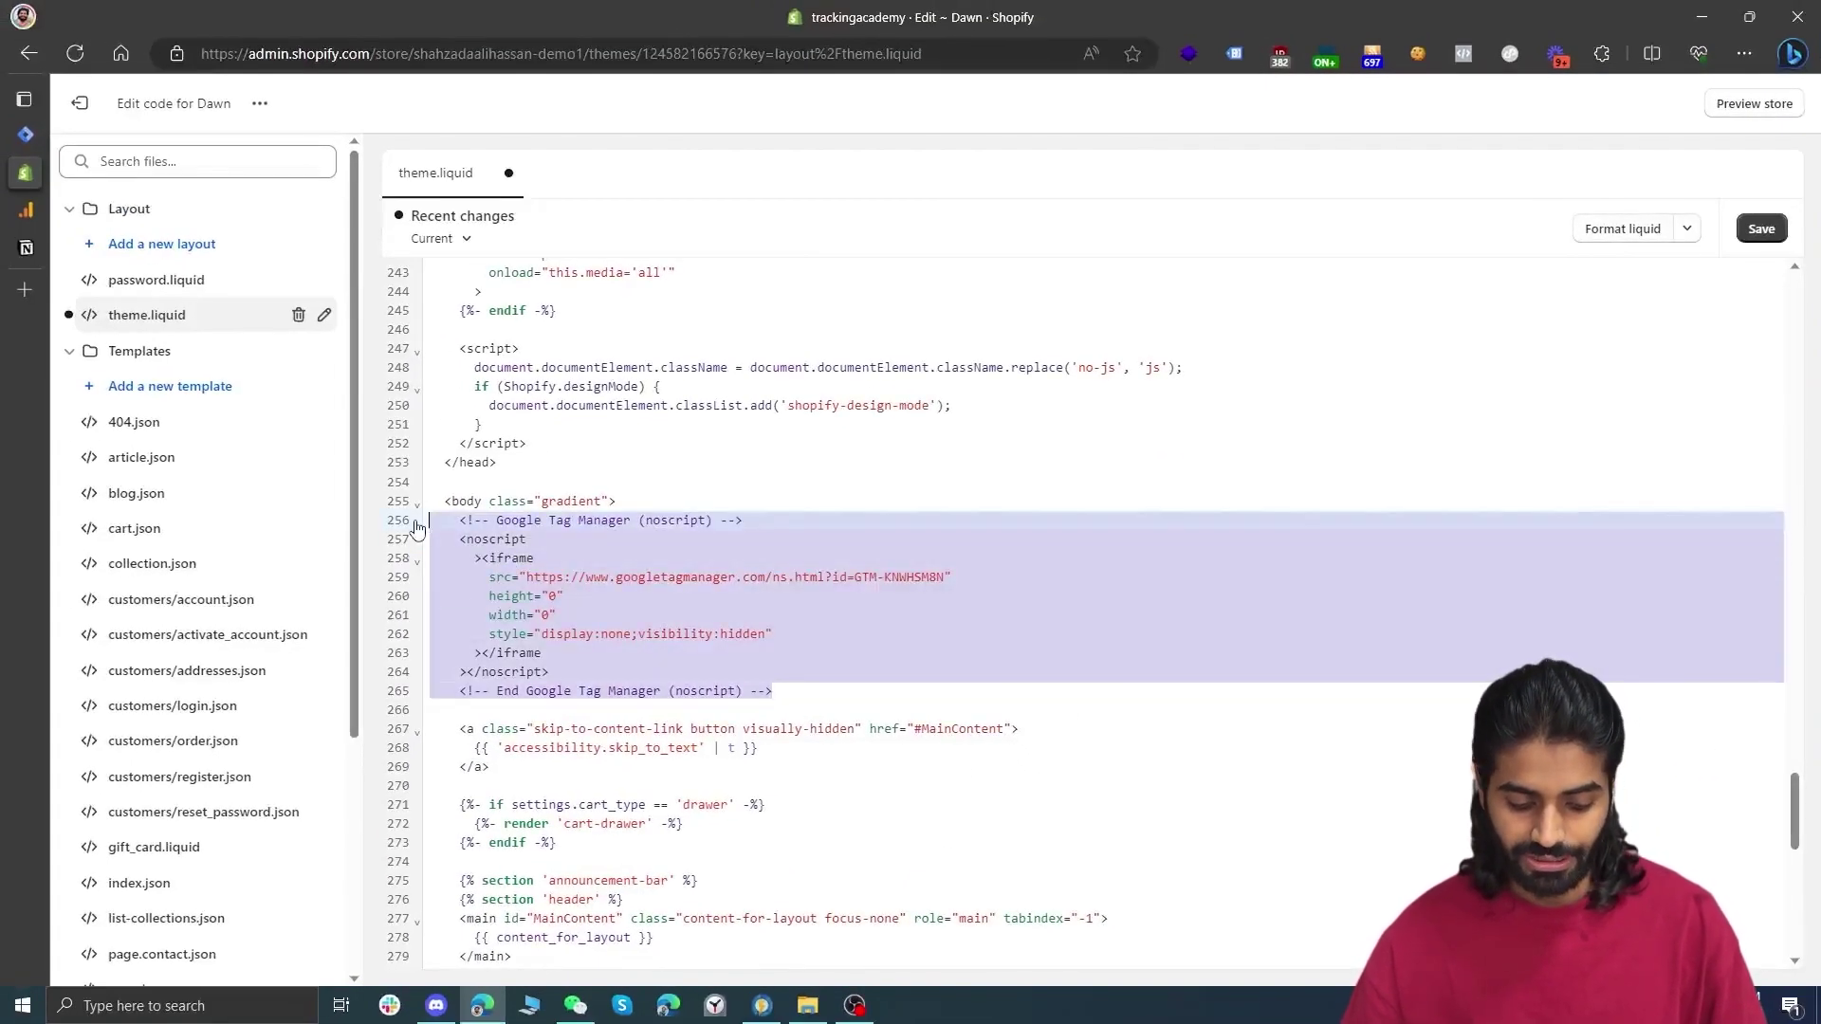
pyautogui.click(1756, 232)
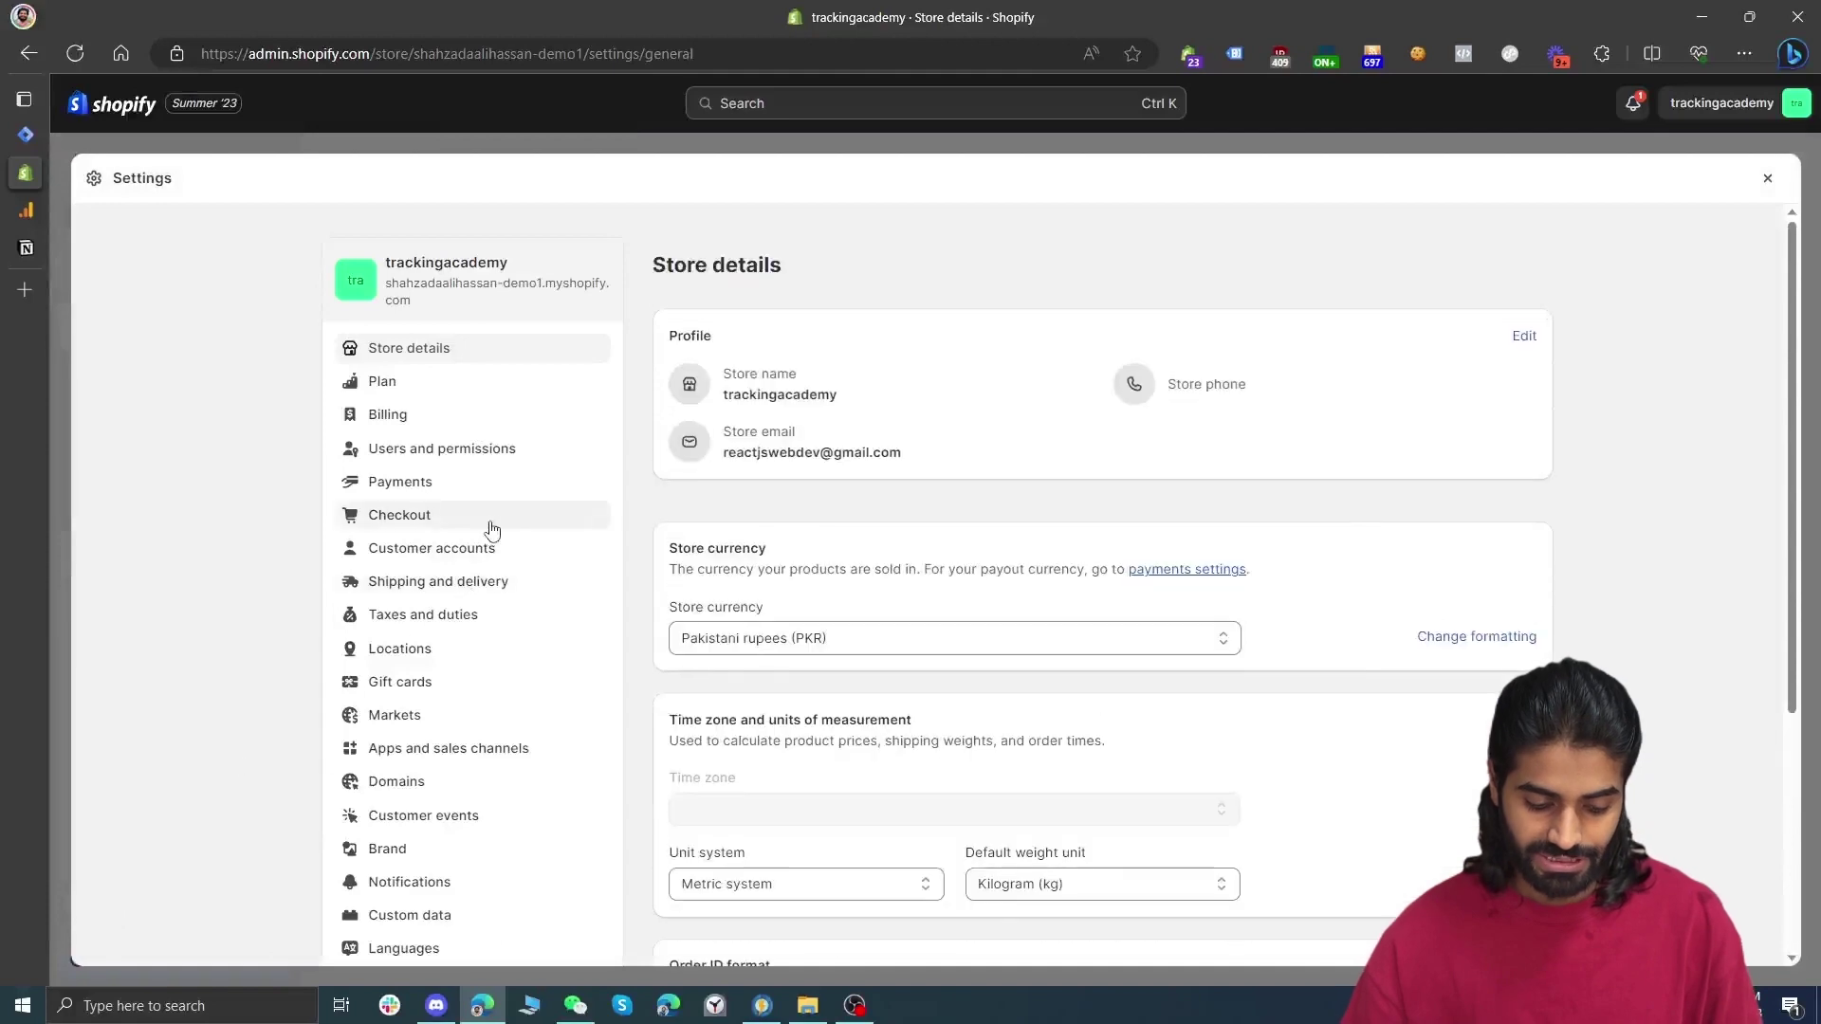
# Open the store's checkout settings and go to the additional scripts of the order status page
pyautogui.click(490, 525)
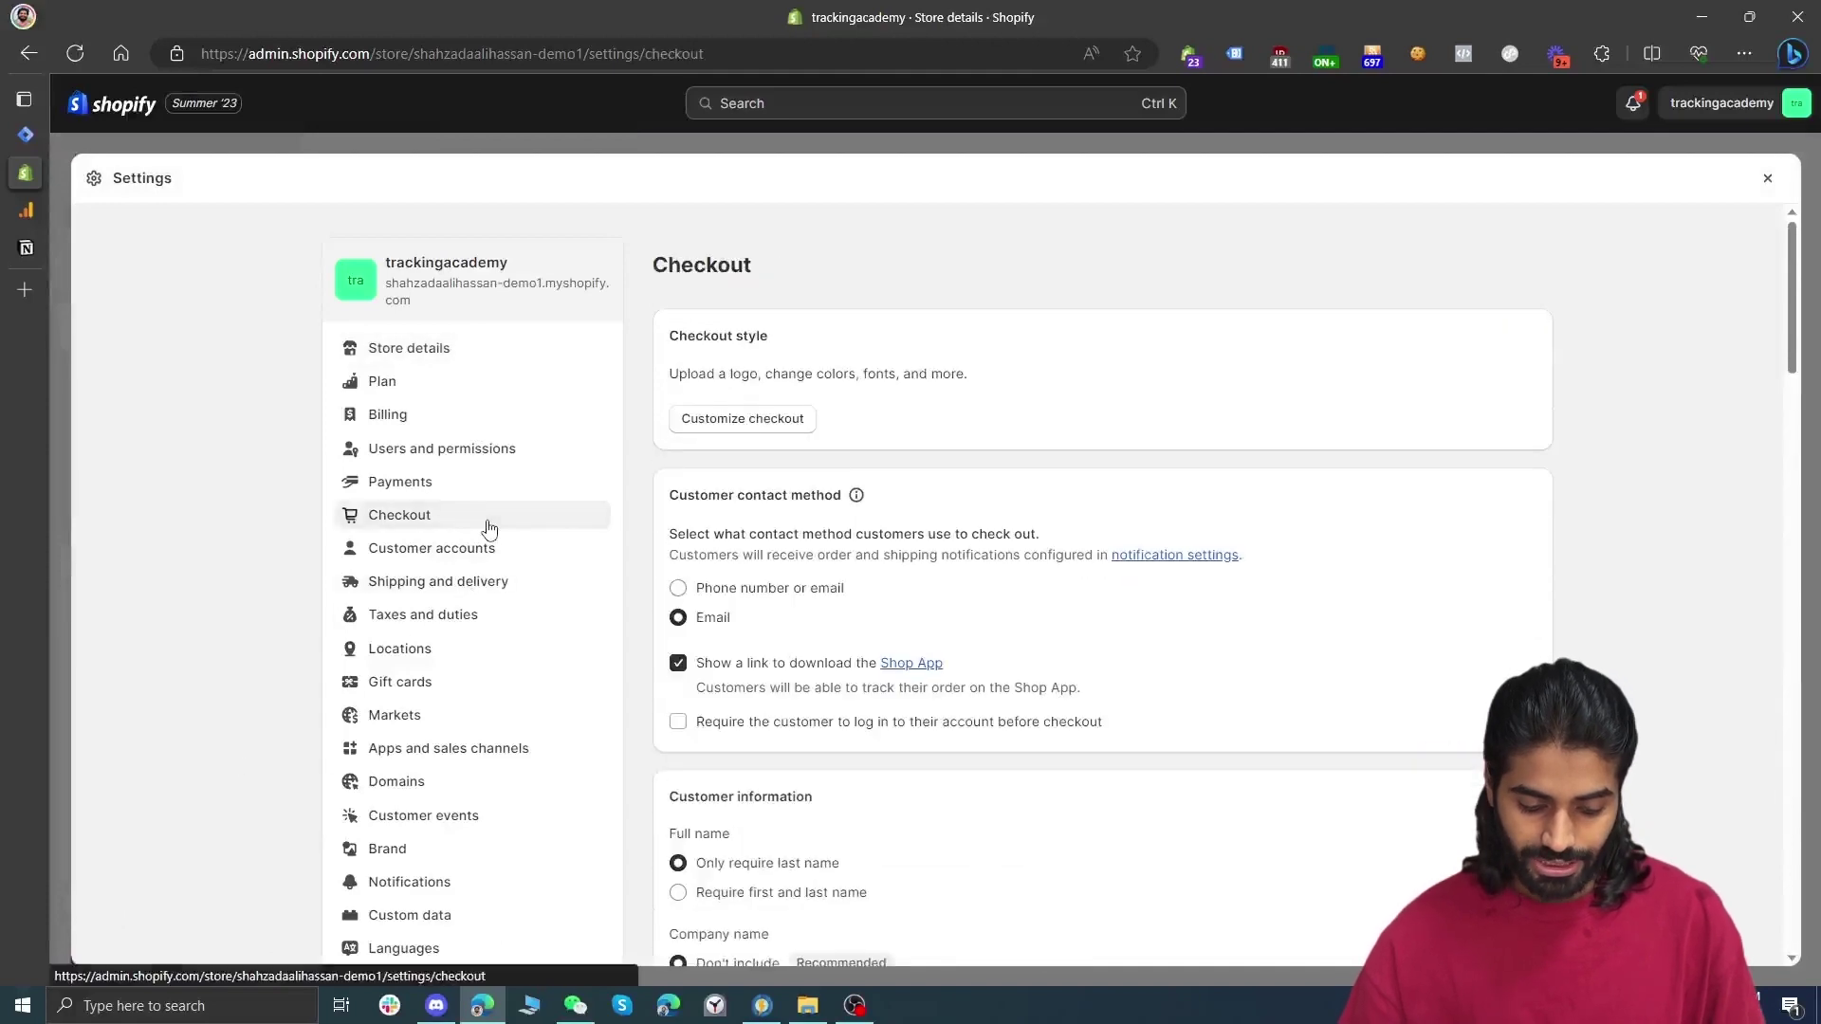
pyautogui.scroll(-15, 906, 651)
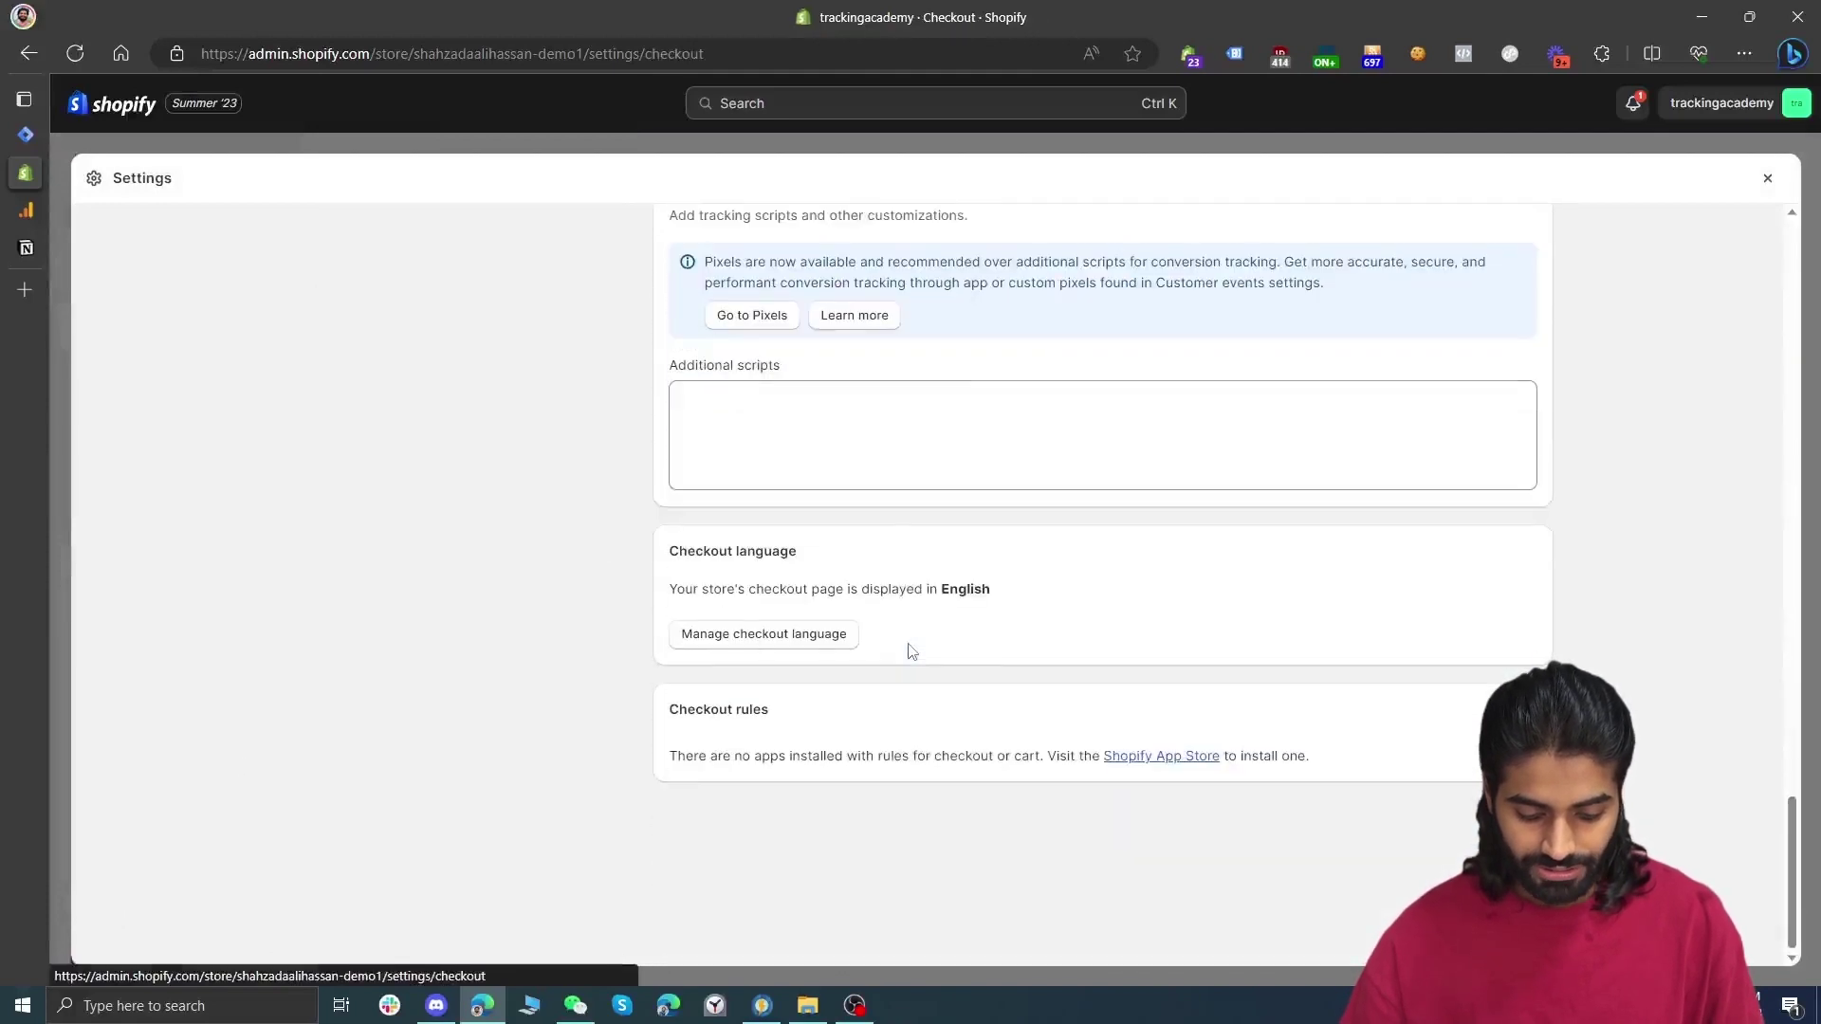
pyautogui.scroll(2, 907, 651)
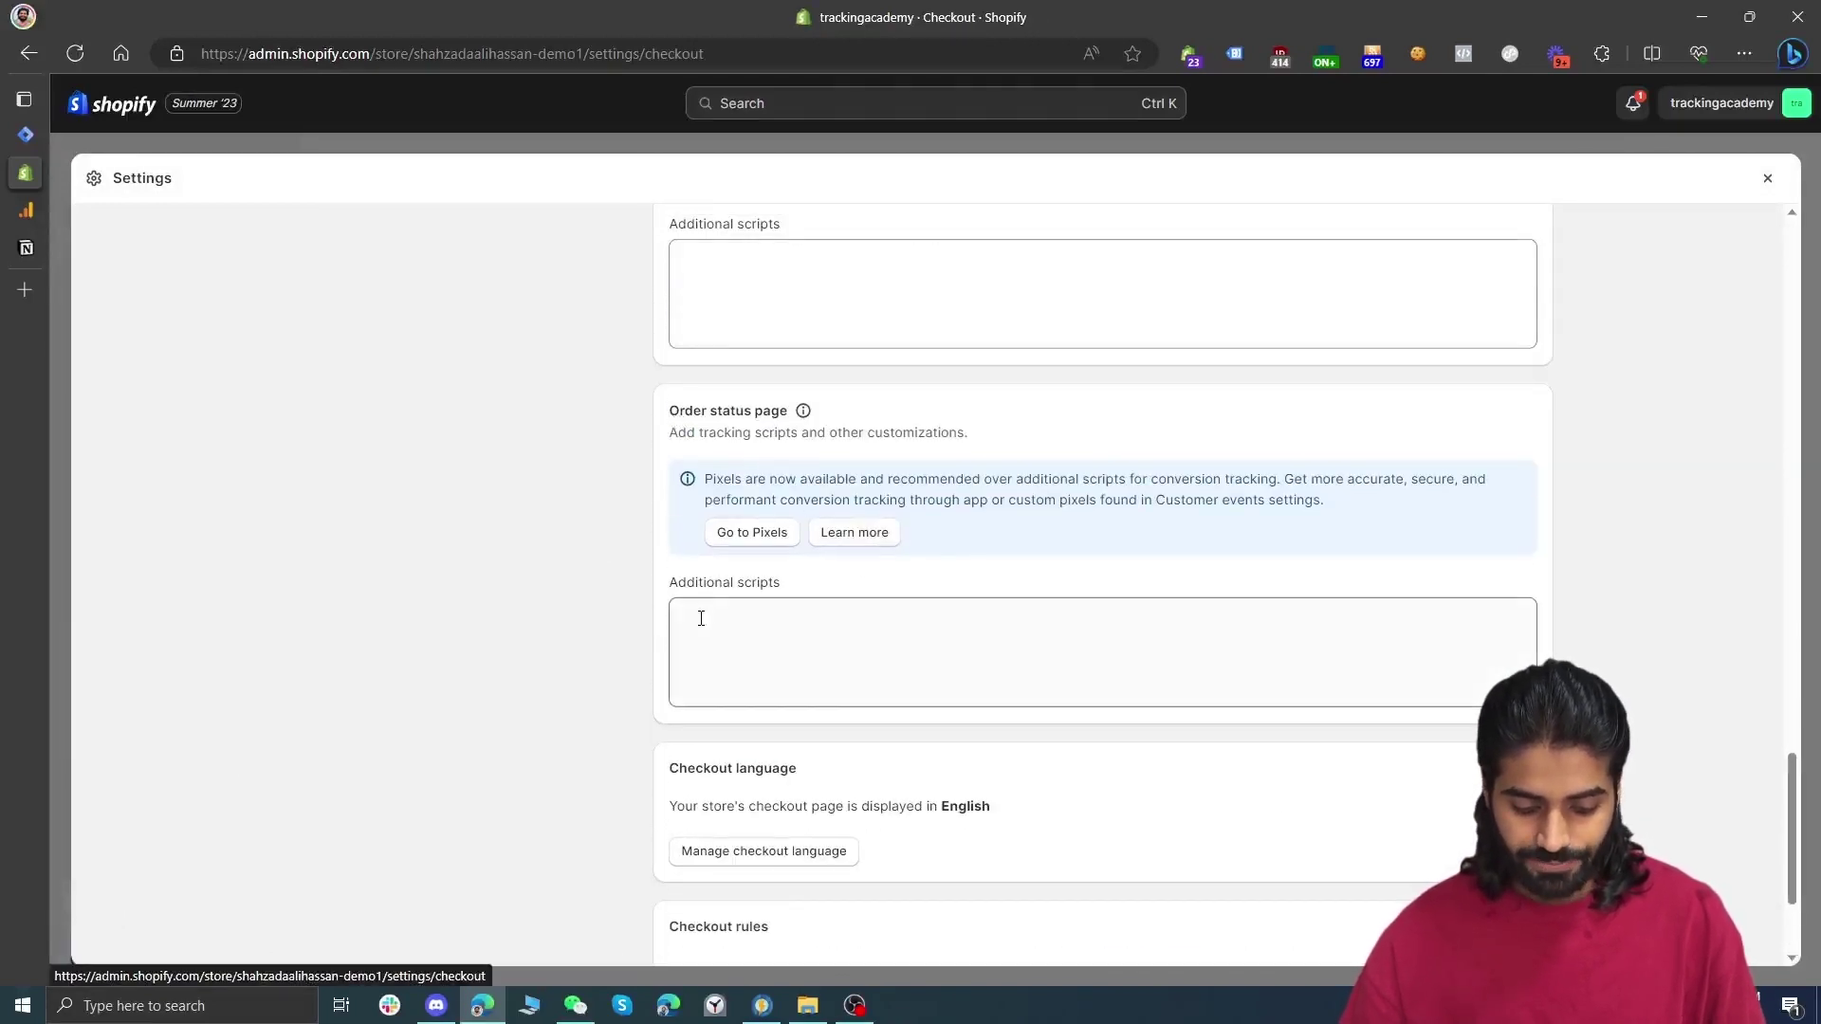
# Copy the Tag Manager <head> snippet again and paste it into the order status page's additional scripts in Shopify
pyautogui.click(26, 134)
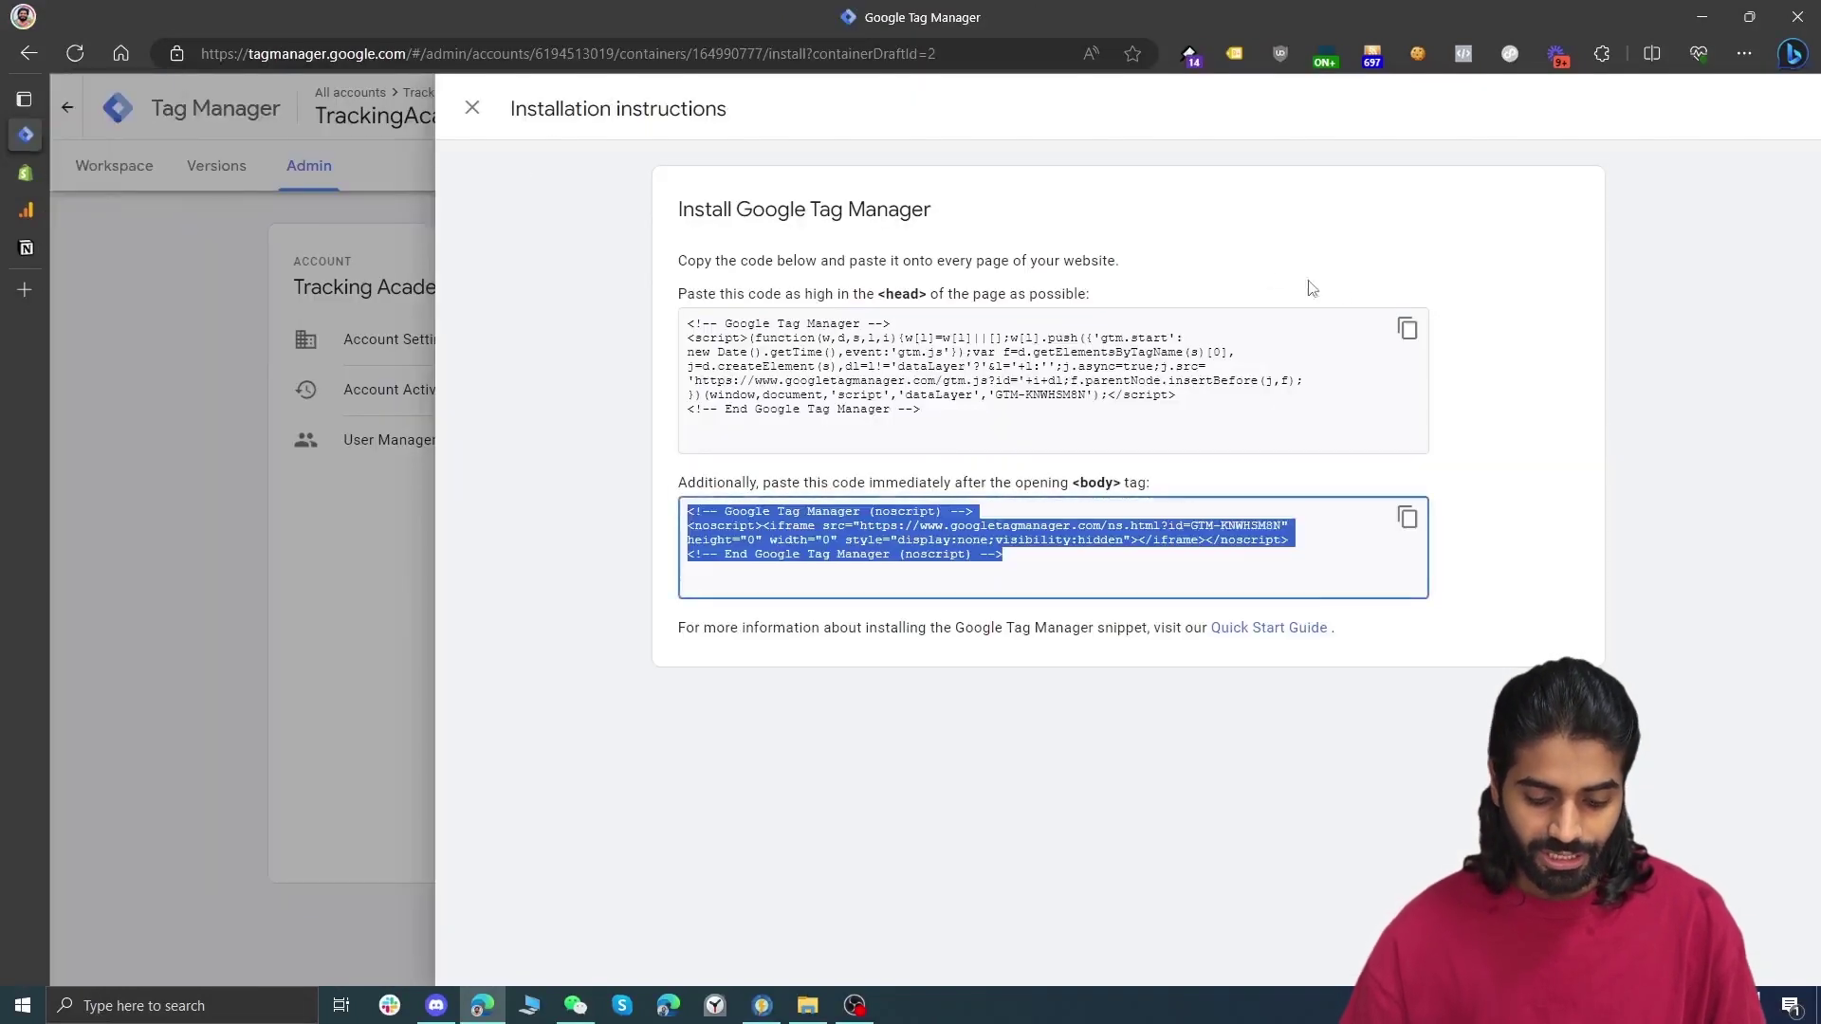
pyautogui.click(1405, 328)
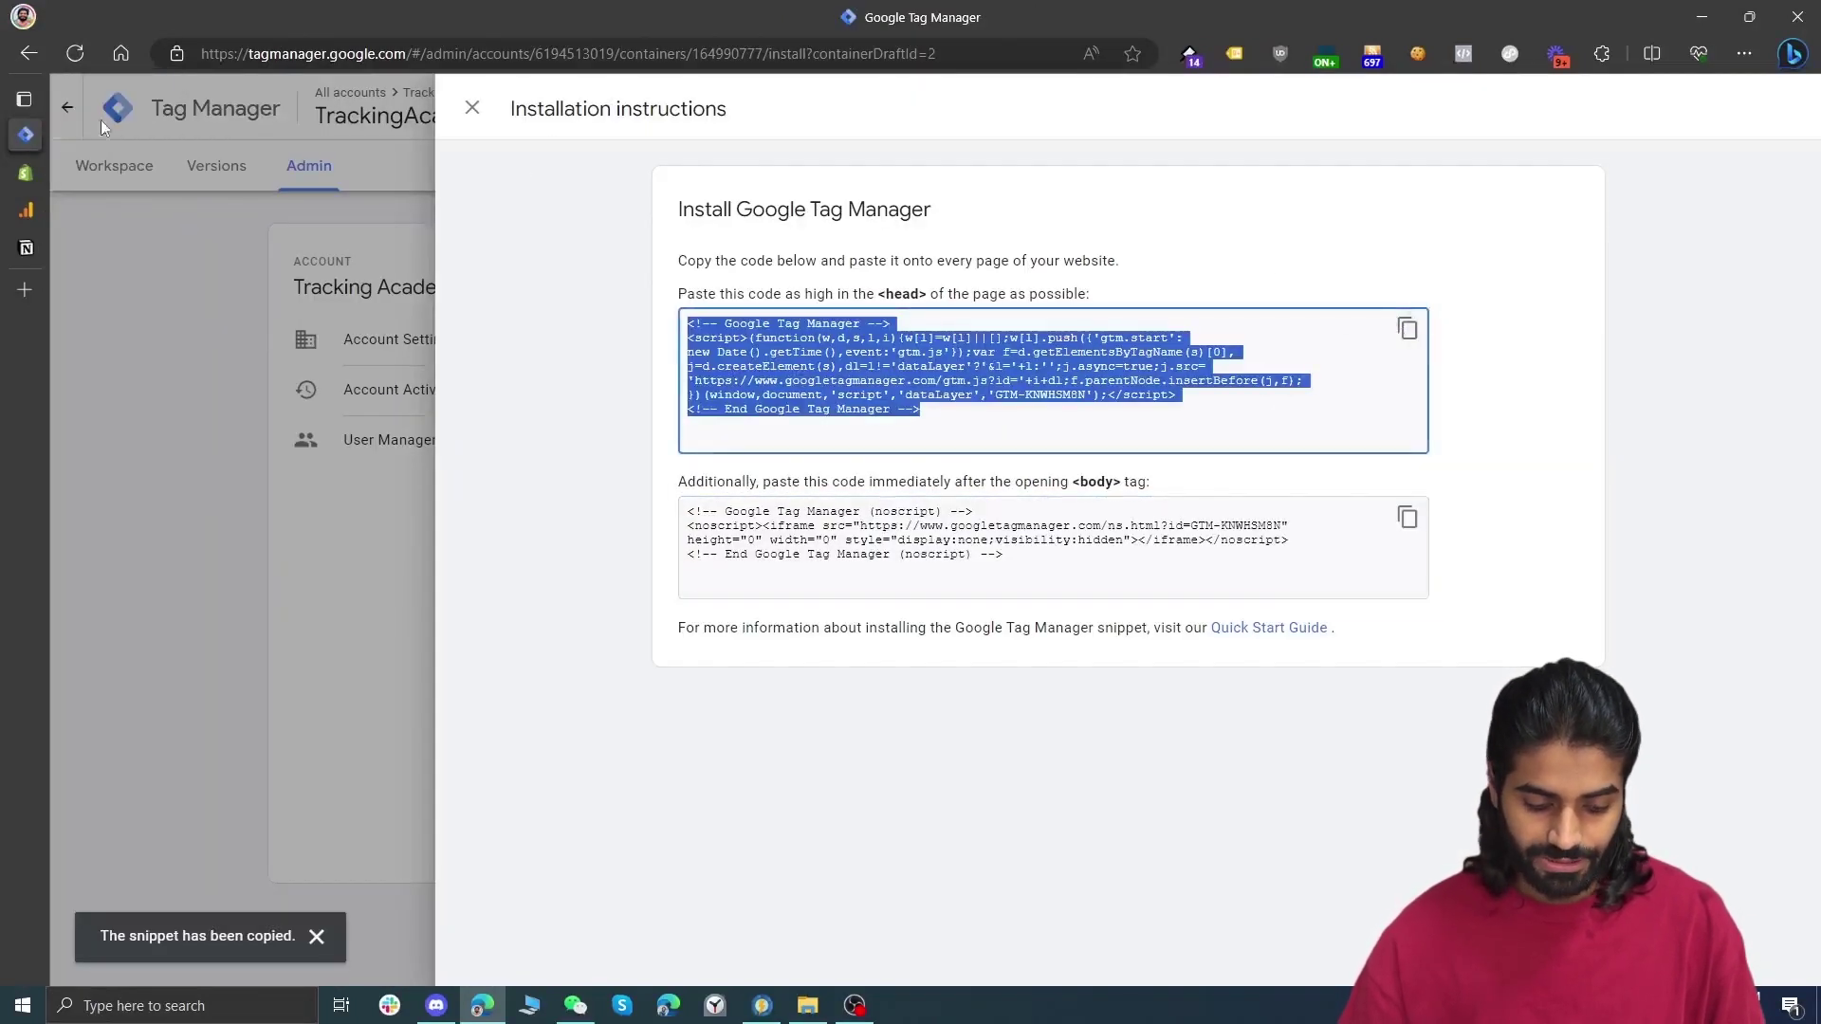
pyautogui.click(25, 172)
pyautogui.click(719, 648)
pyautogui.hotkey('ctrl', 'v')
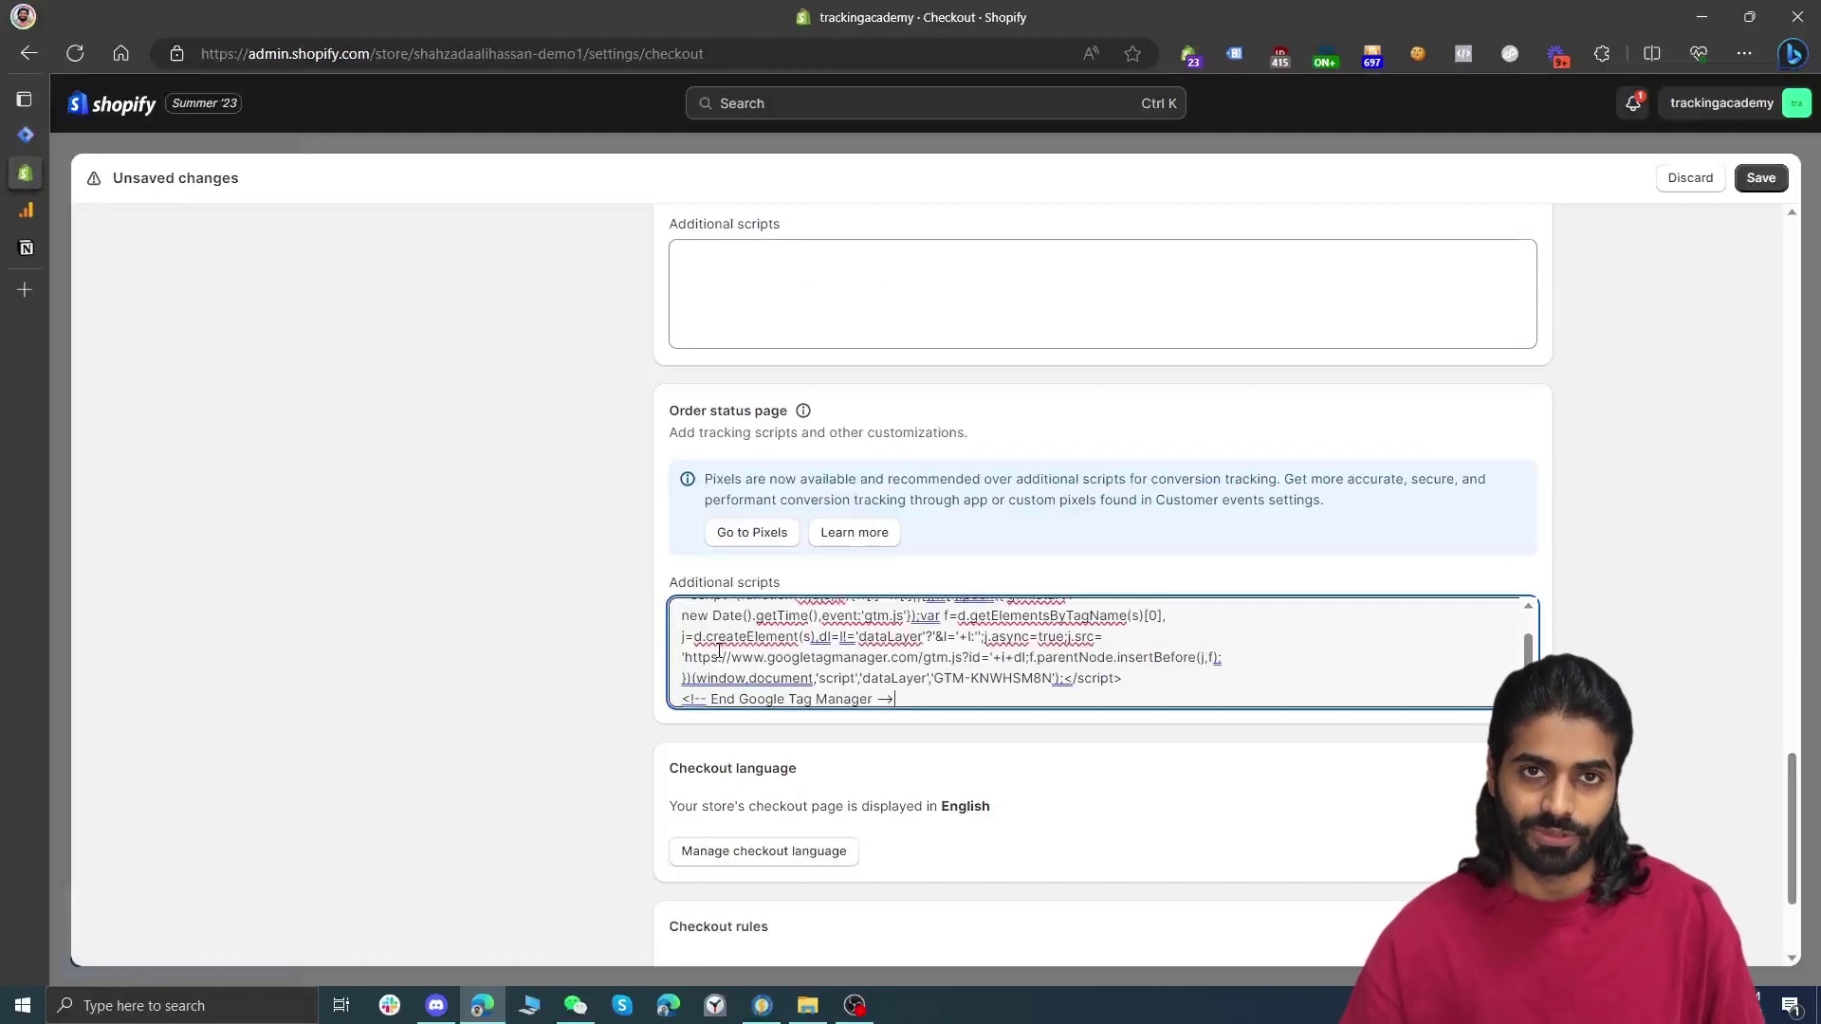
pyautogui.scroll(1, 719, 651)
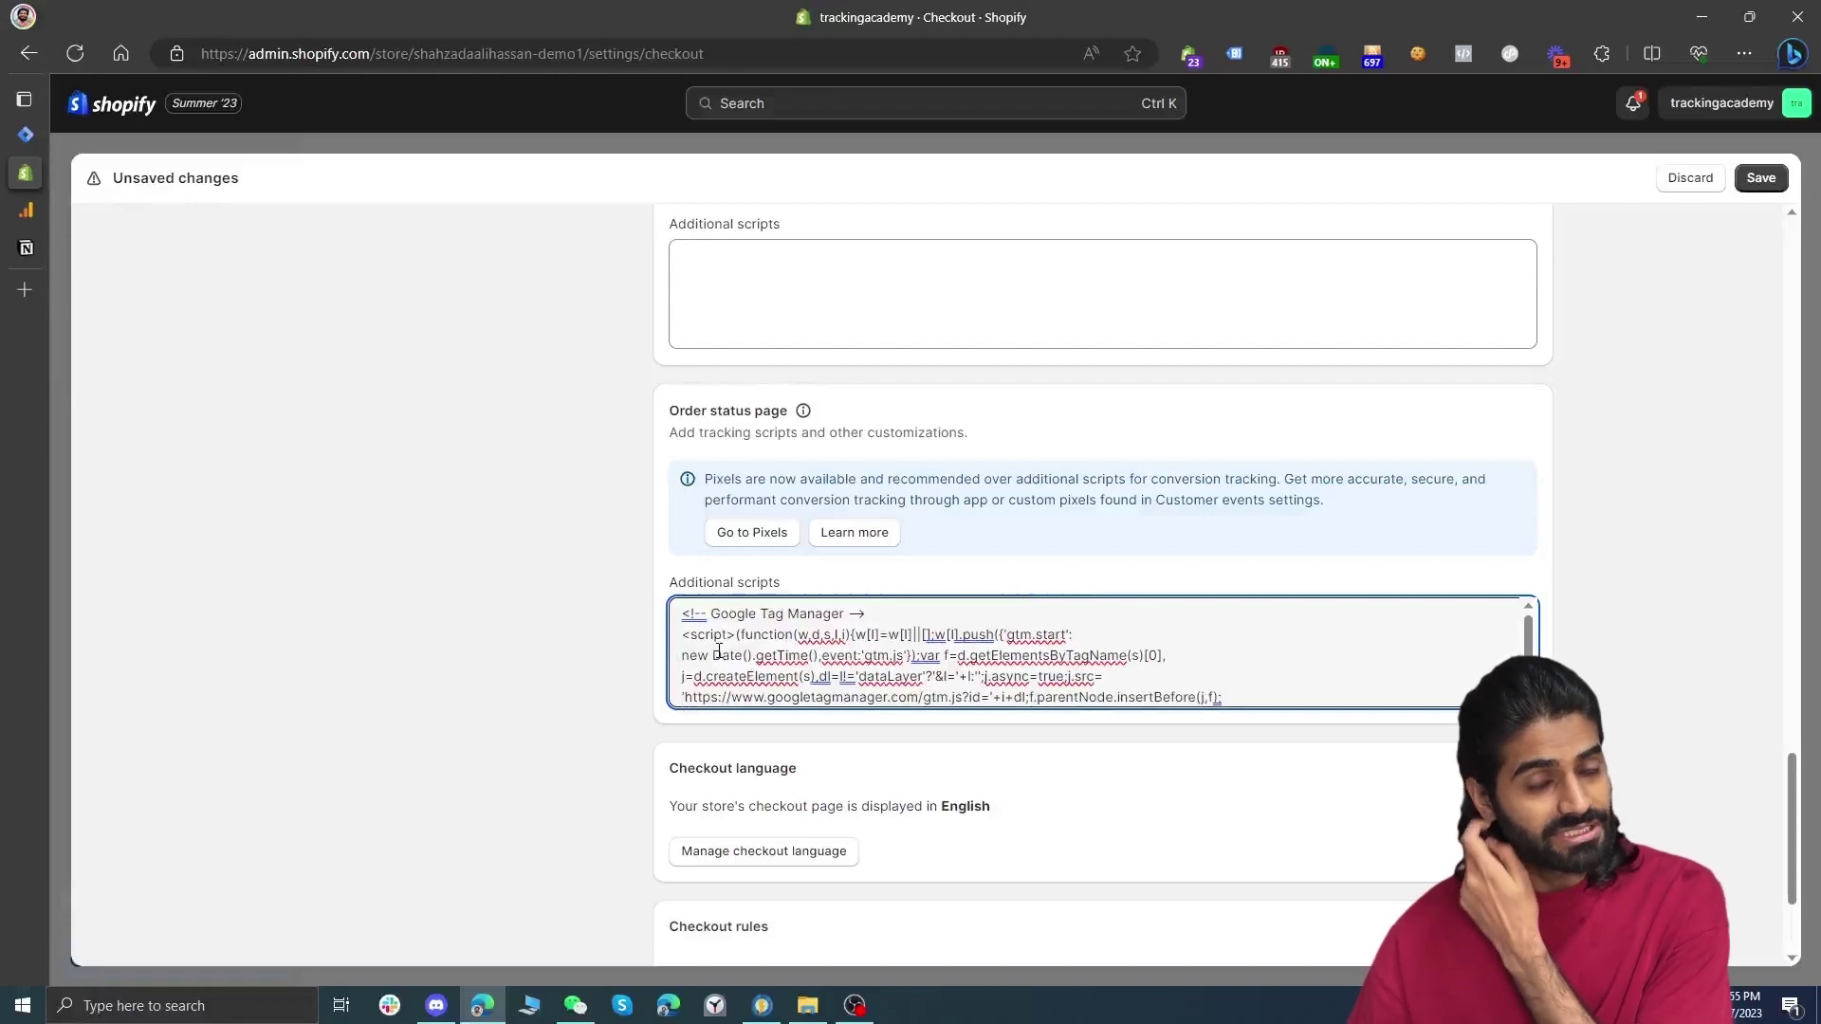
# Paste the same head snippet into the post-purchase page's additional scripts and save the checkout settings
pyautogui.scroll(4, 719, 651)
pyautogui.click(708, 690)
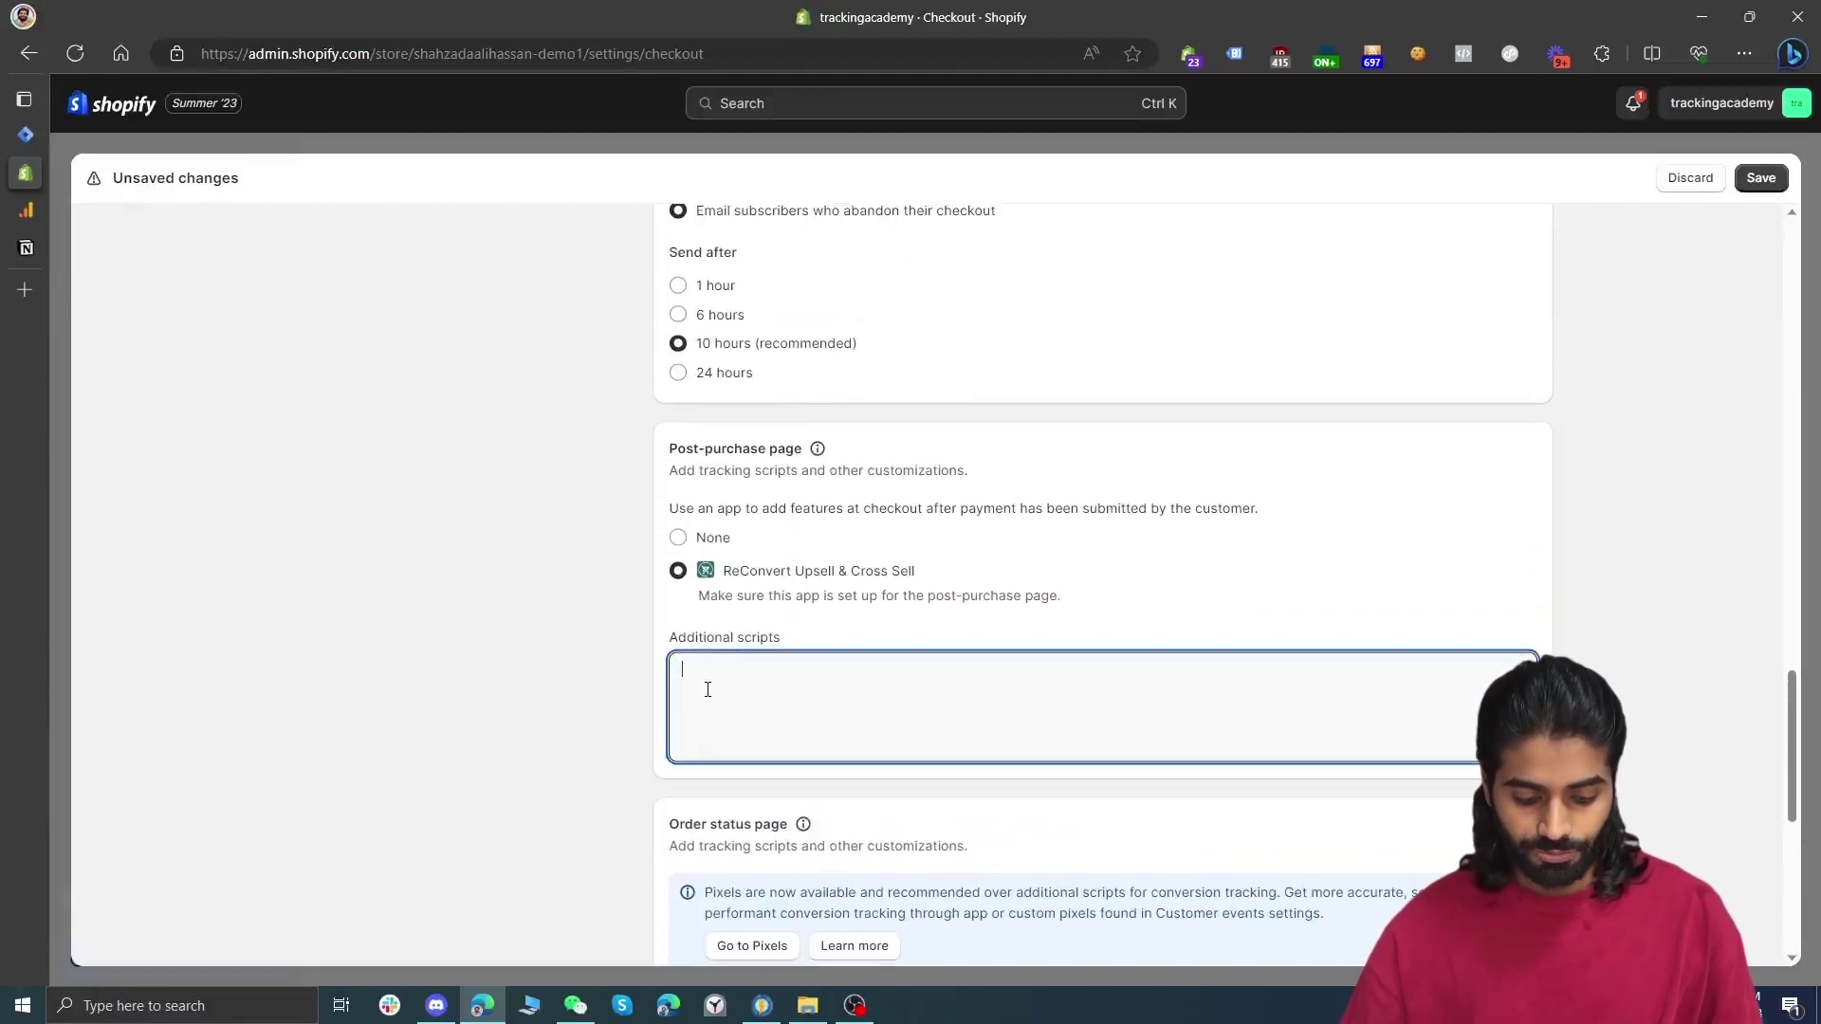
pyautogui.hotkey('ctrl', 'v')
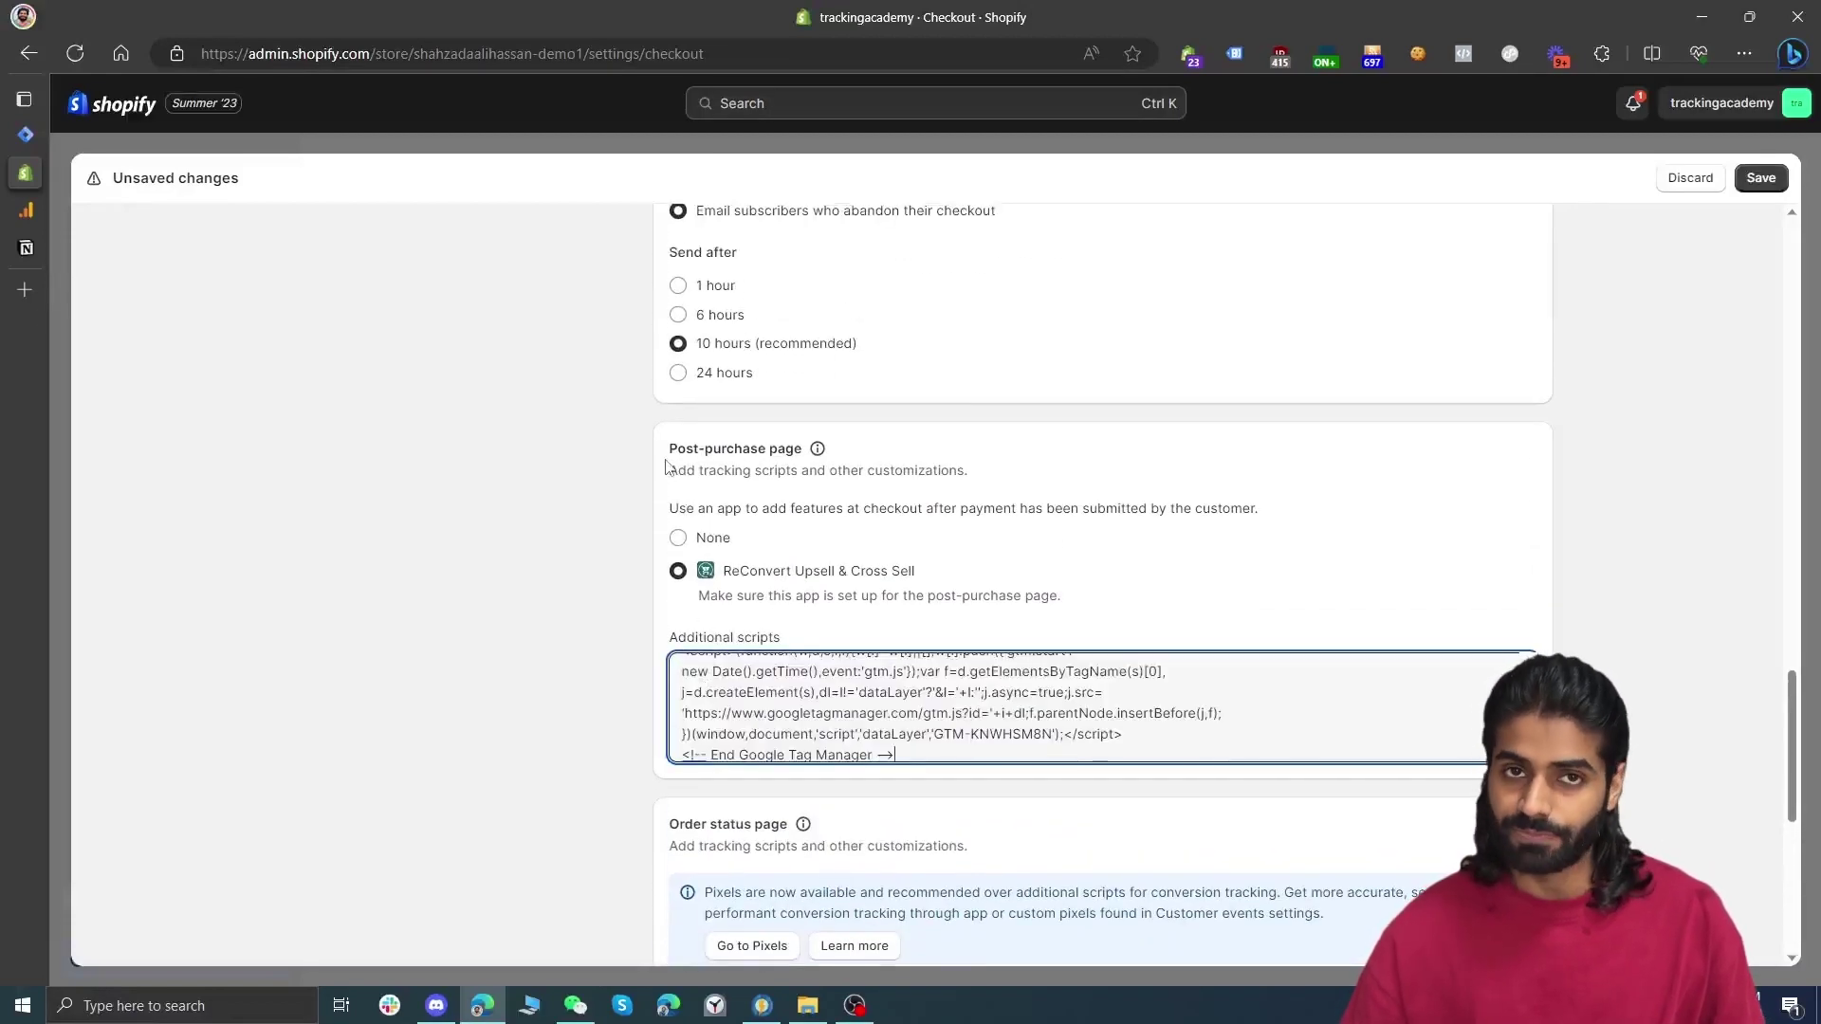
pyautogui.click(1761, 177)
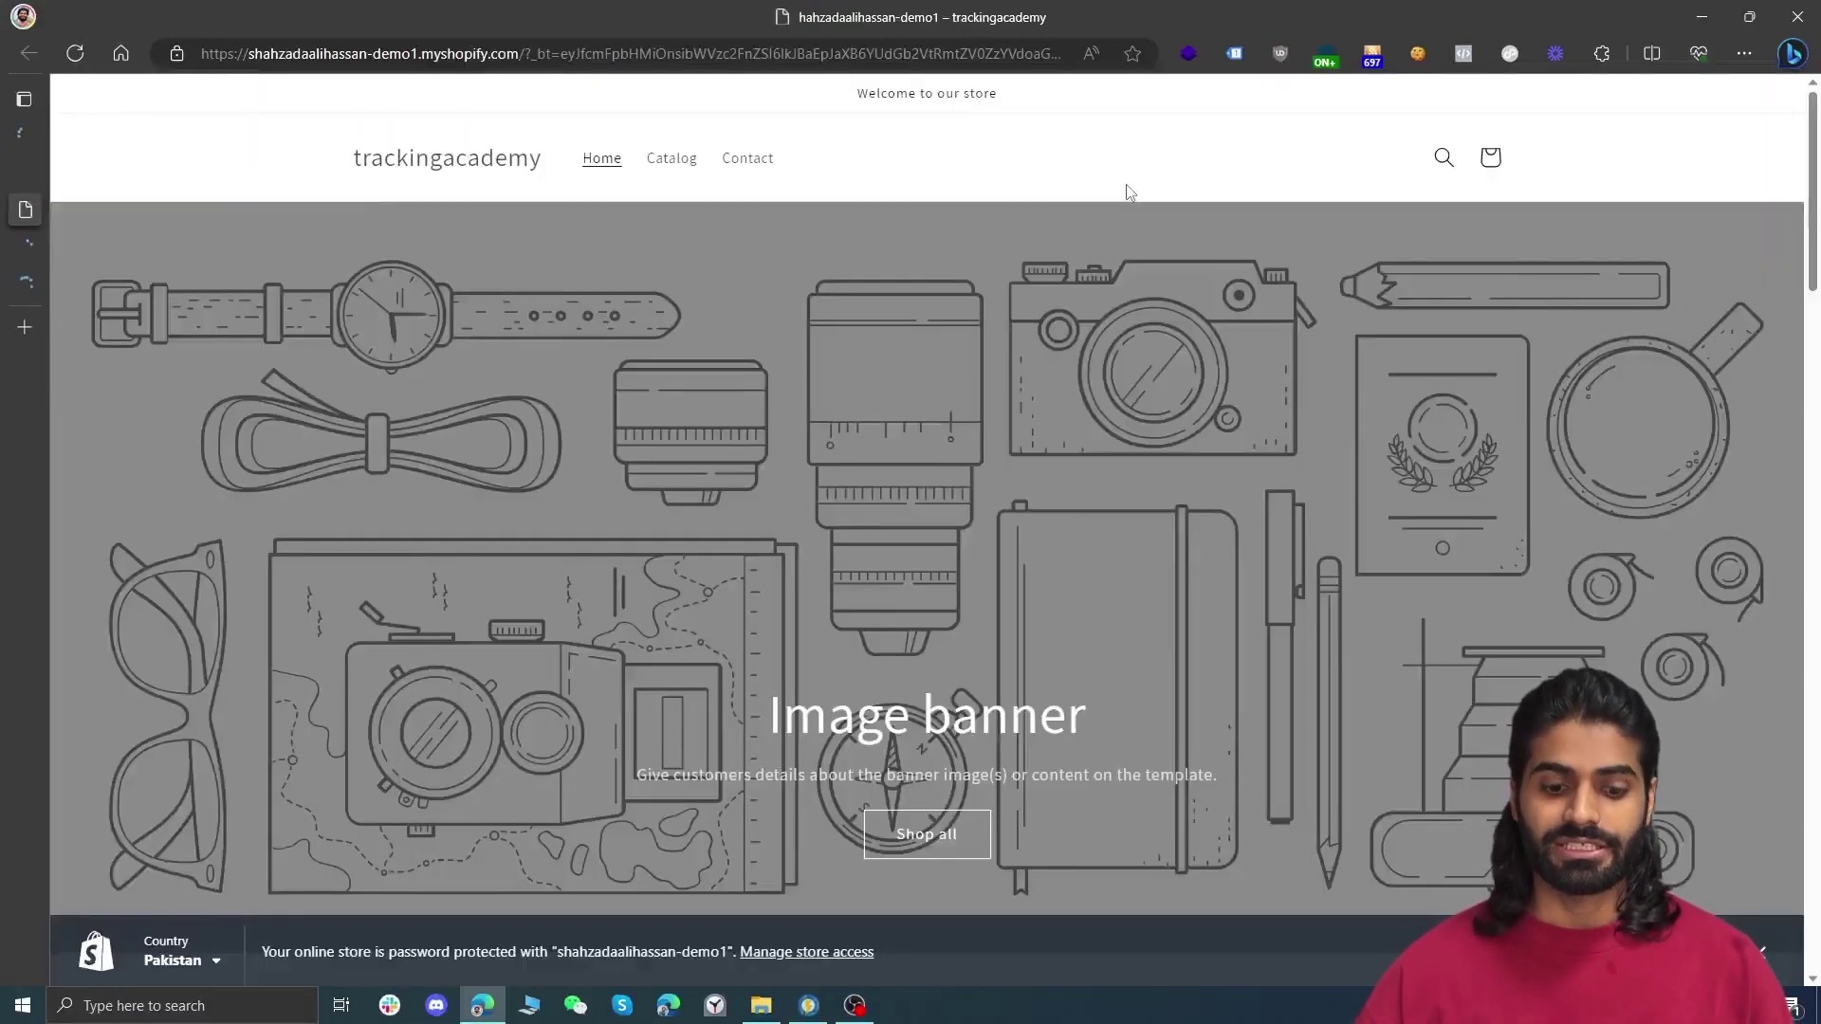
pyautogui.click(1235, 55)
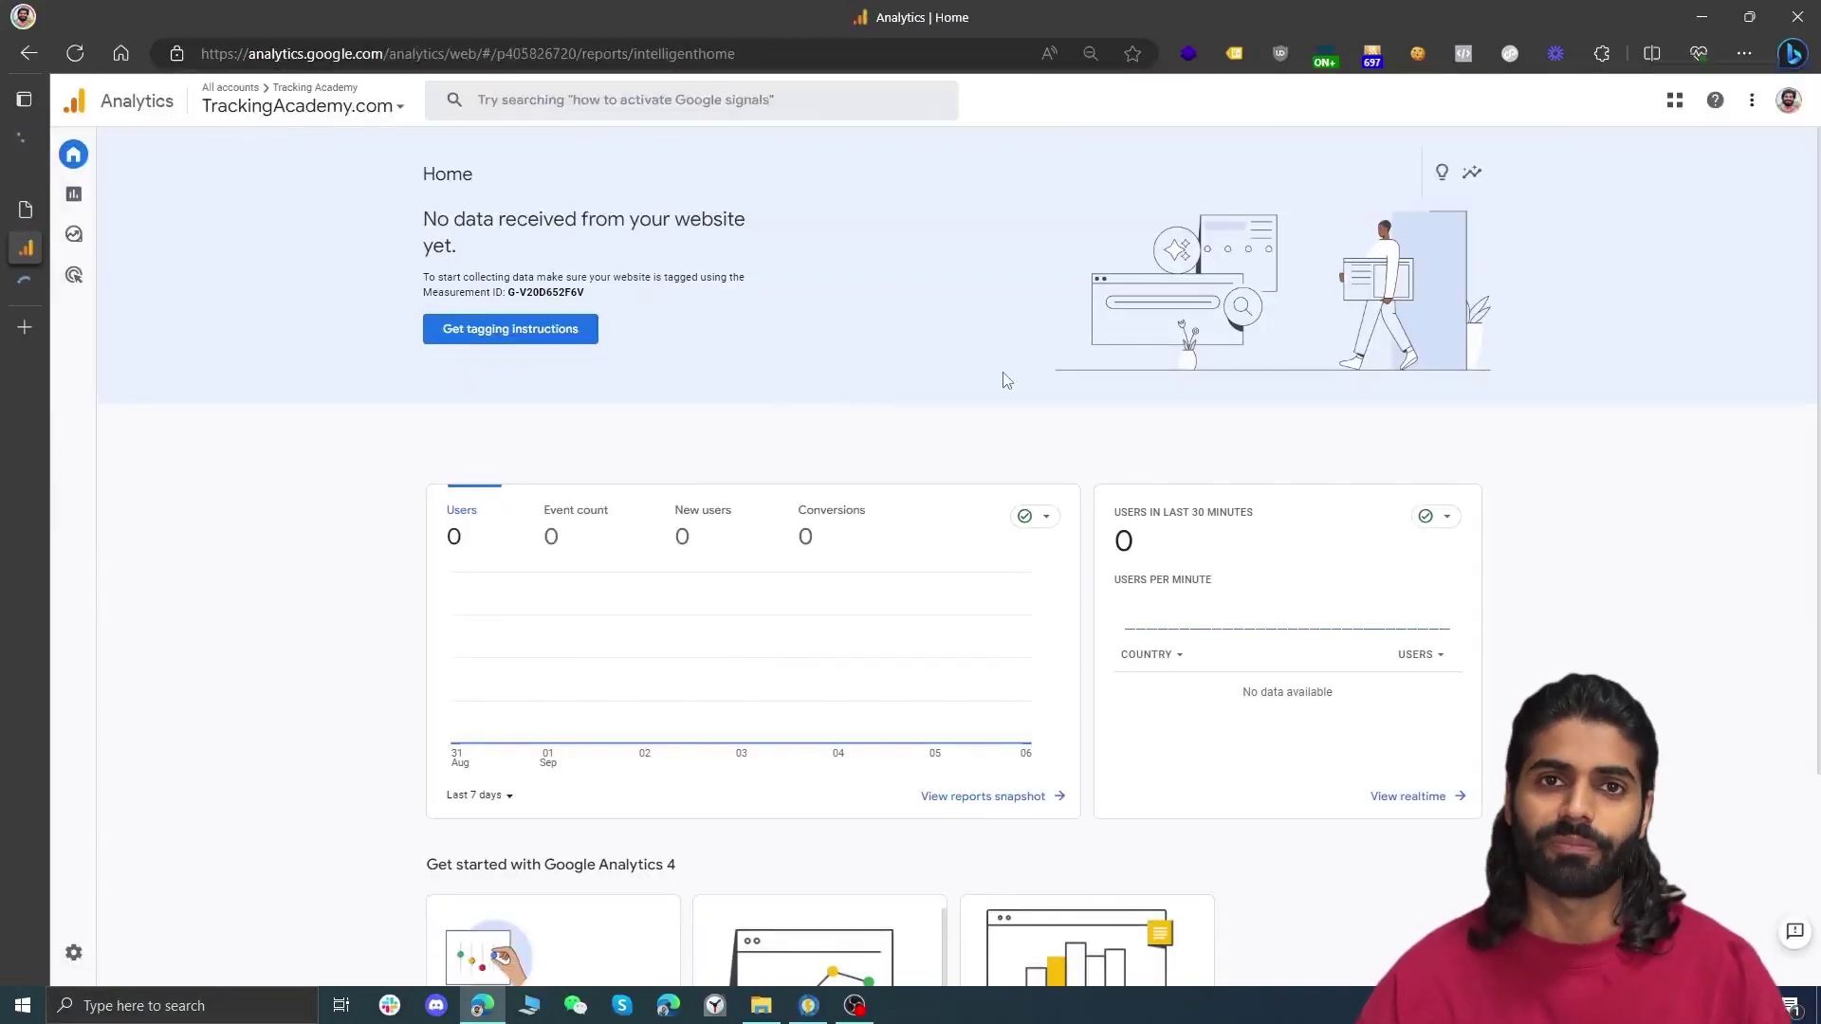
# In the Google Analytics property's admin settings, open the TrackingAcademy web data stream and select its measurement ID
pyautogui.click(74, 956)
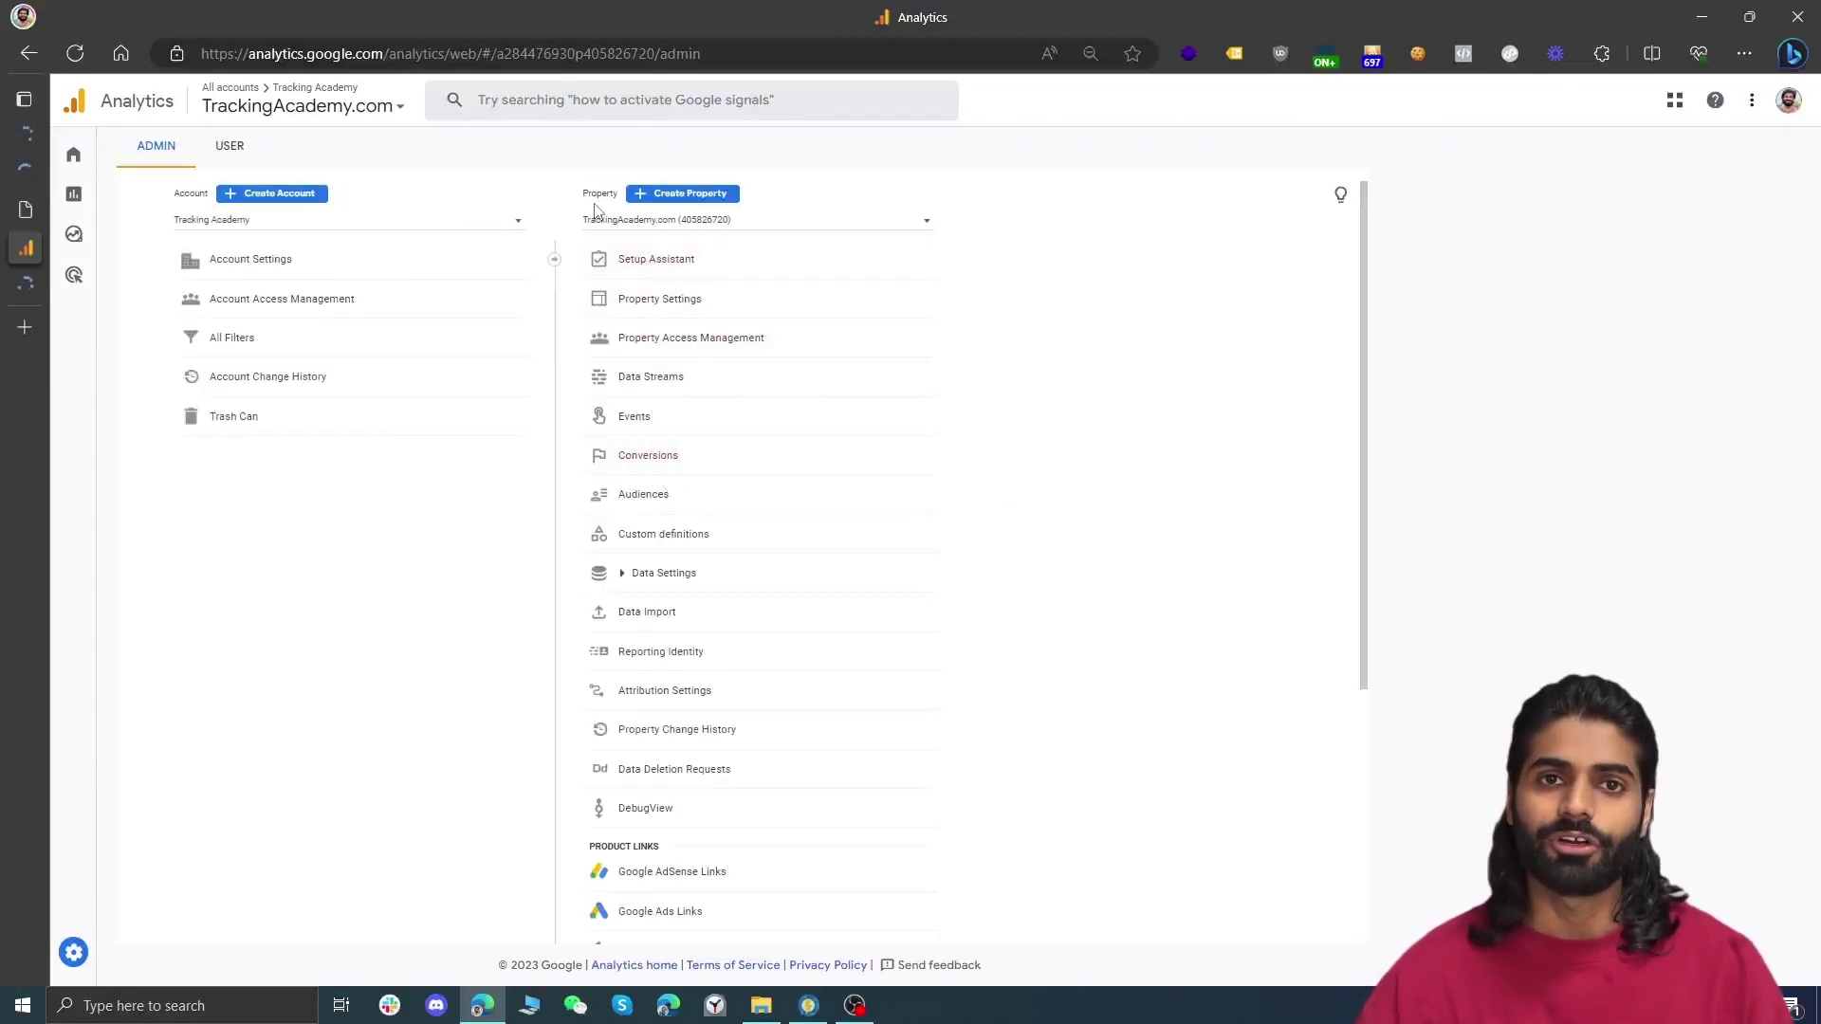
pyautogui.click(620, 377)
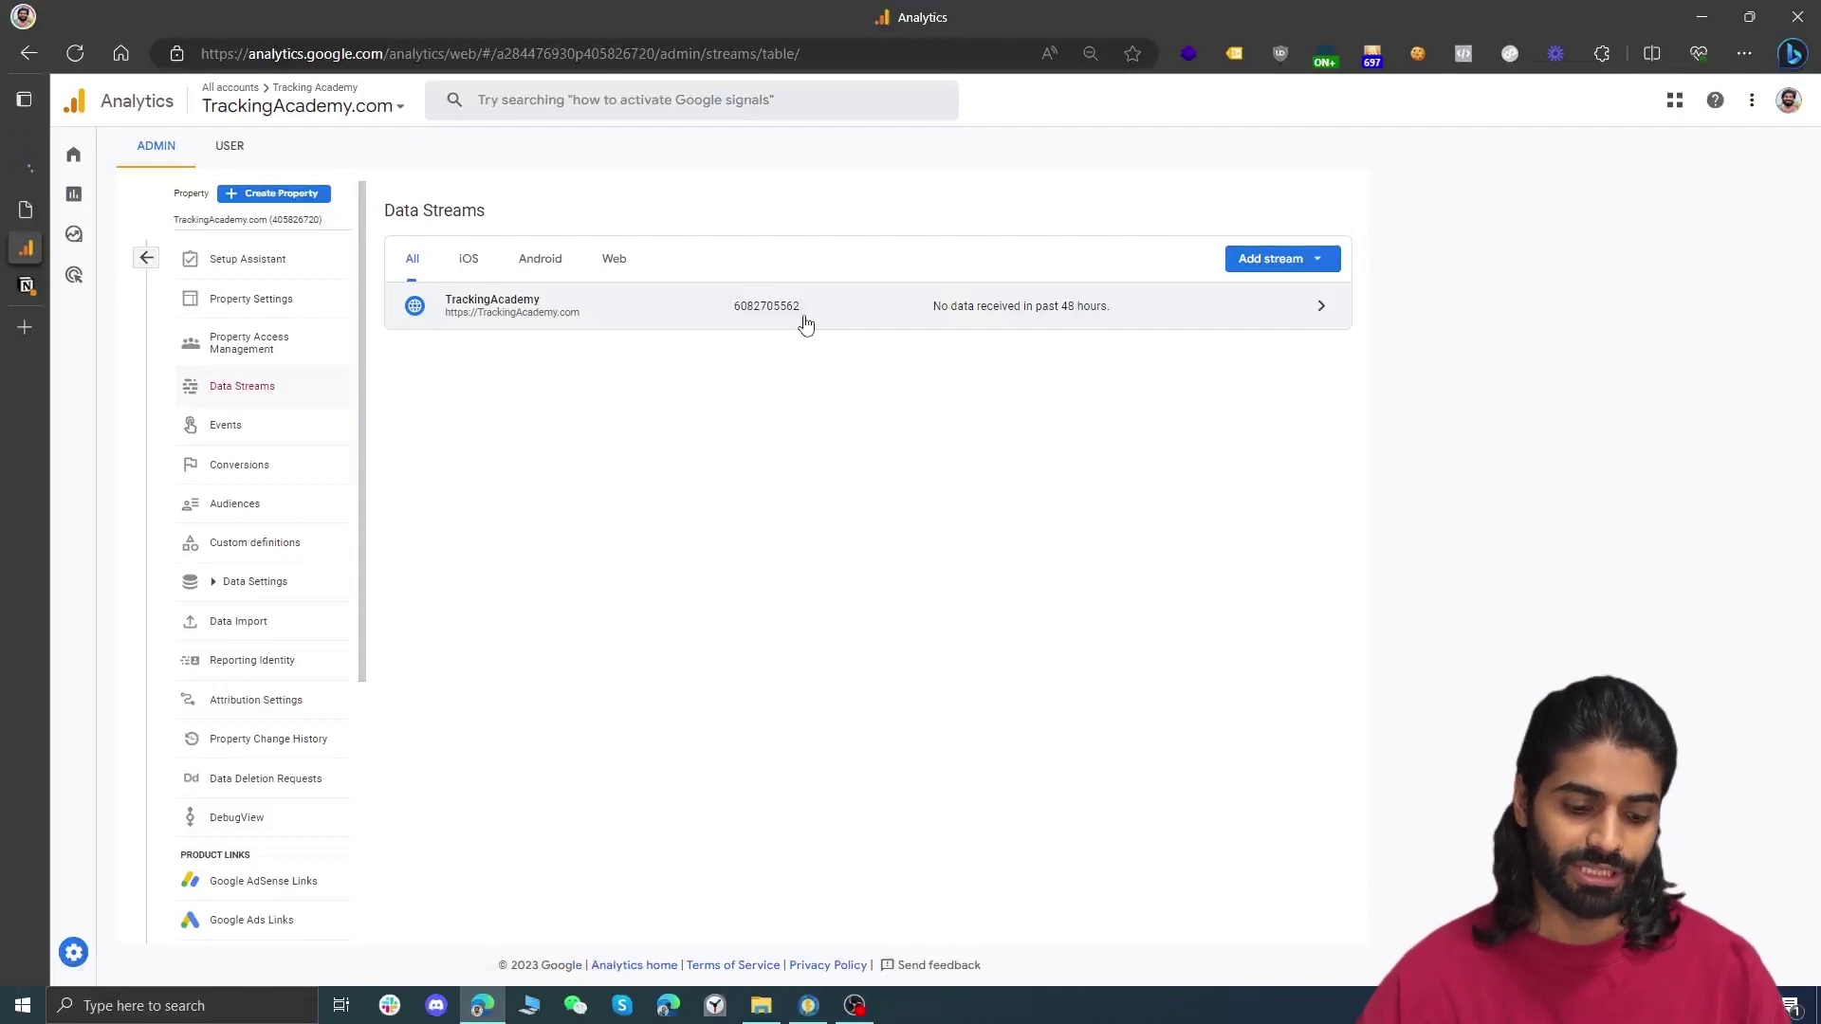
pyautogui.click(603, 315)
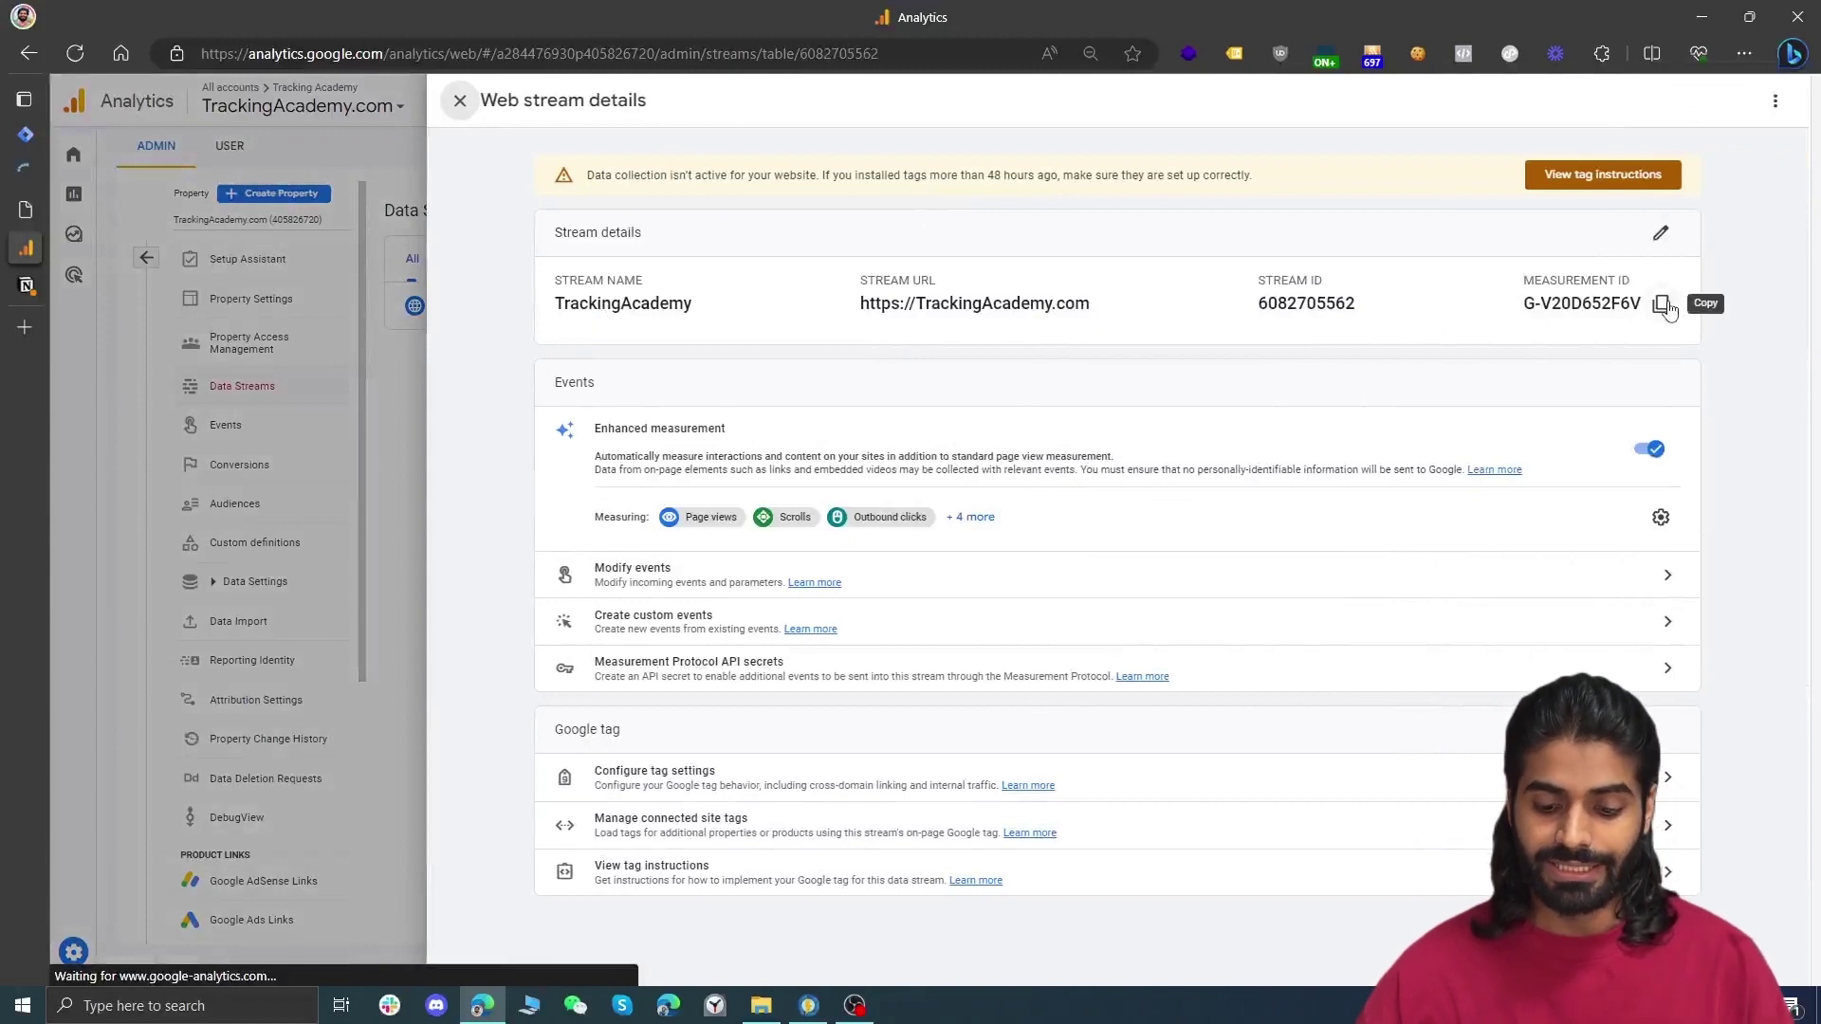
pyautogui.moveTo(1523, 305); pyautogui.dragTo(1677, 316)
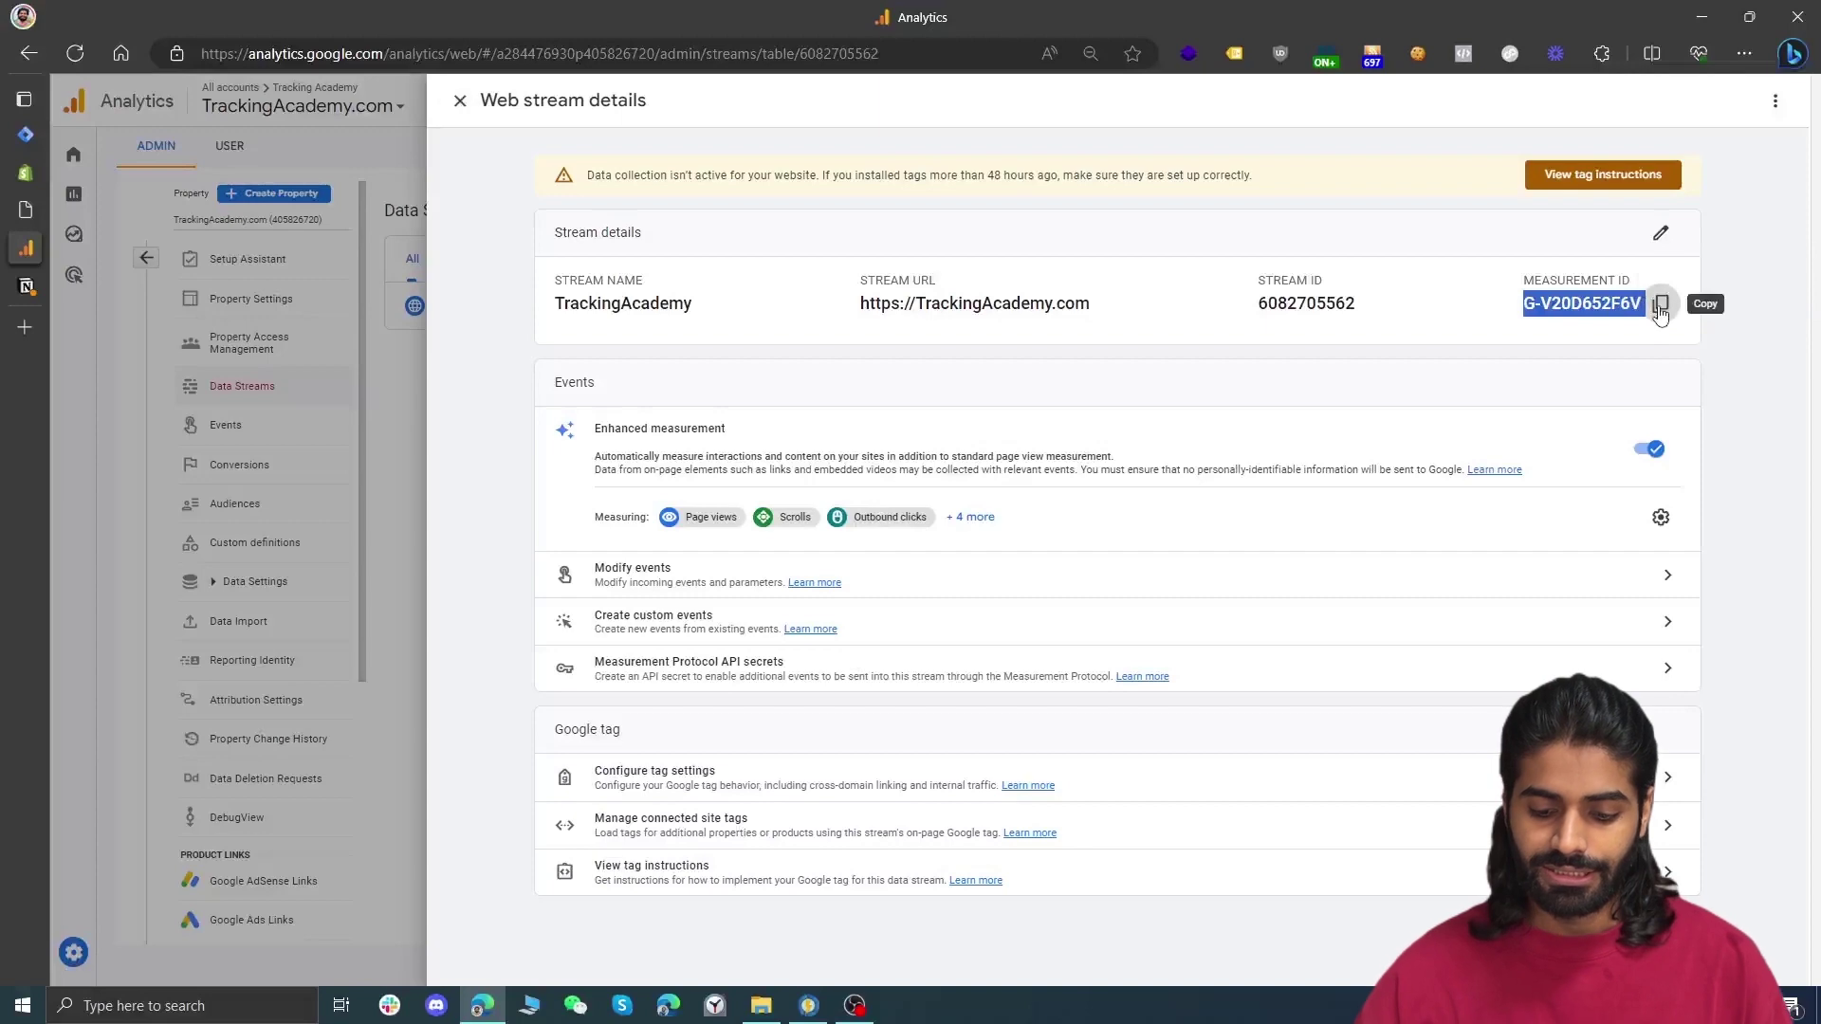
# Copy the TrackingAcademy web stream's measurement ID and open the variables of the Tag Manager container's workspace
pyautogui.click(1661, 309)
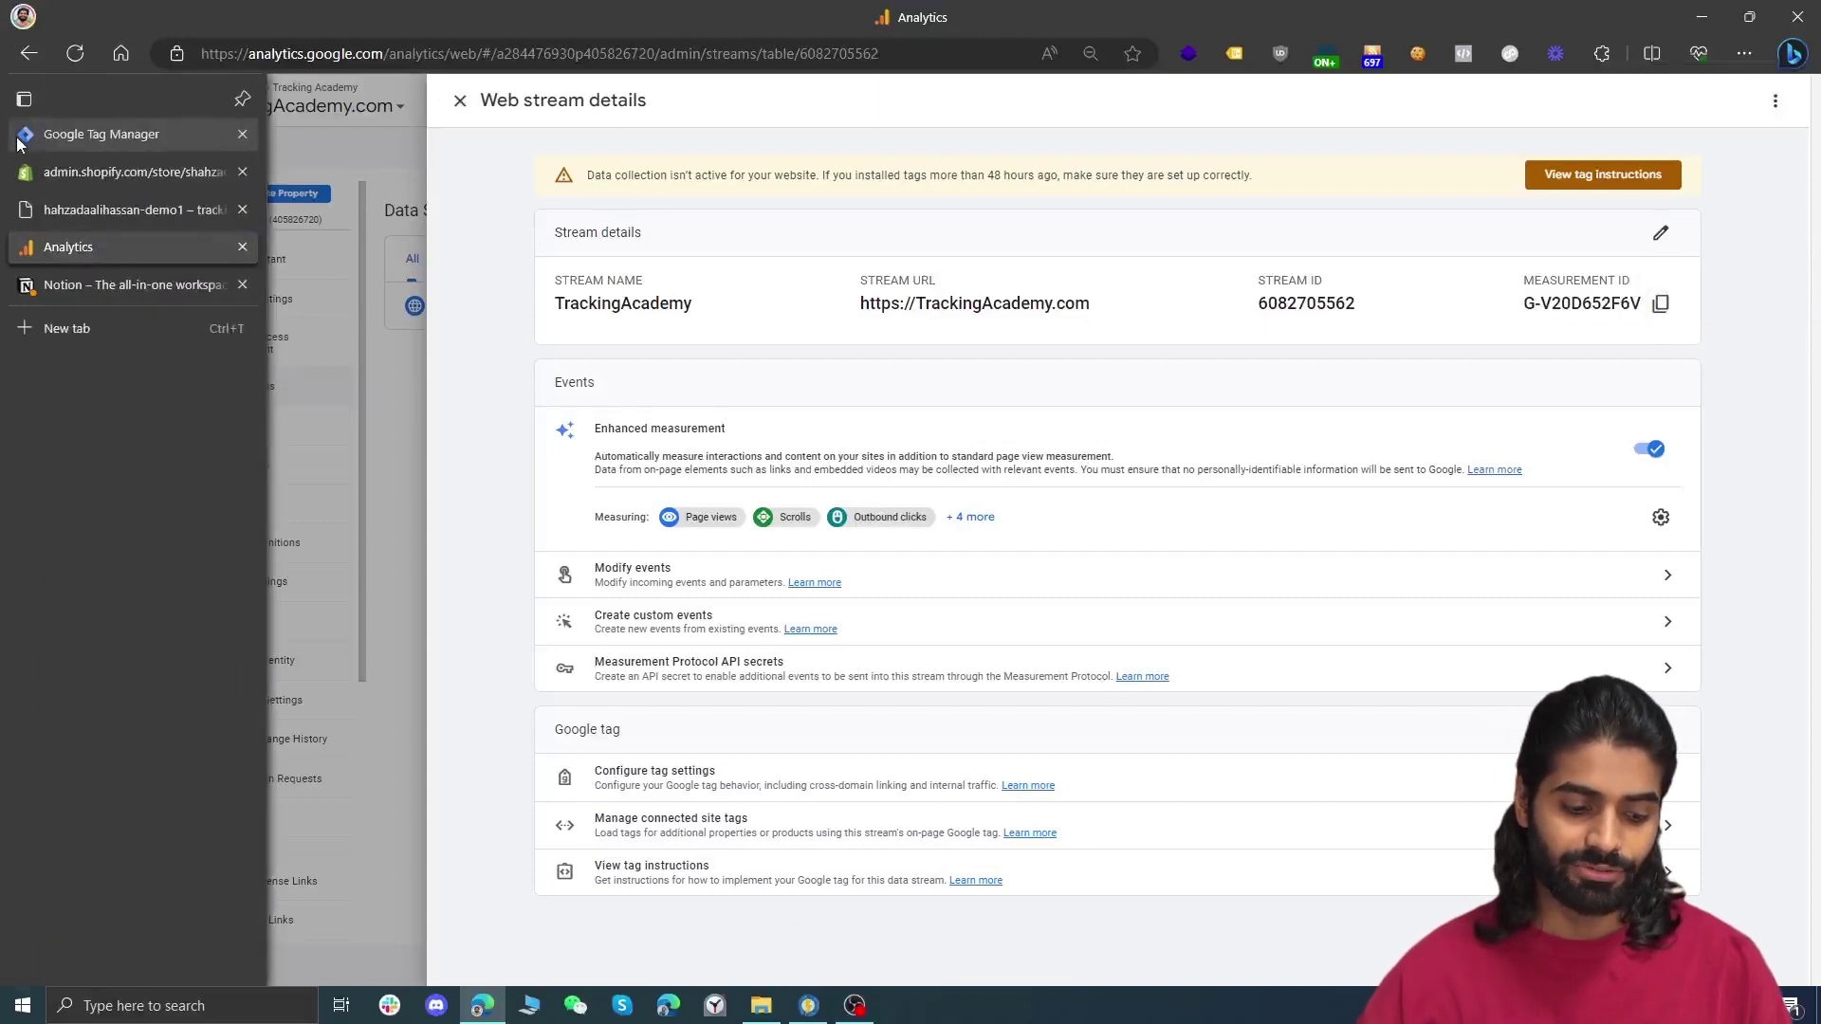
pyautogui.click(21, 138)
pyautogui.press('Escape')
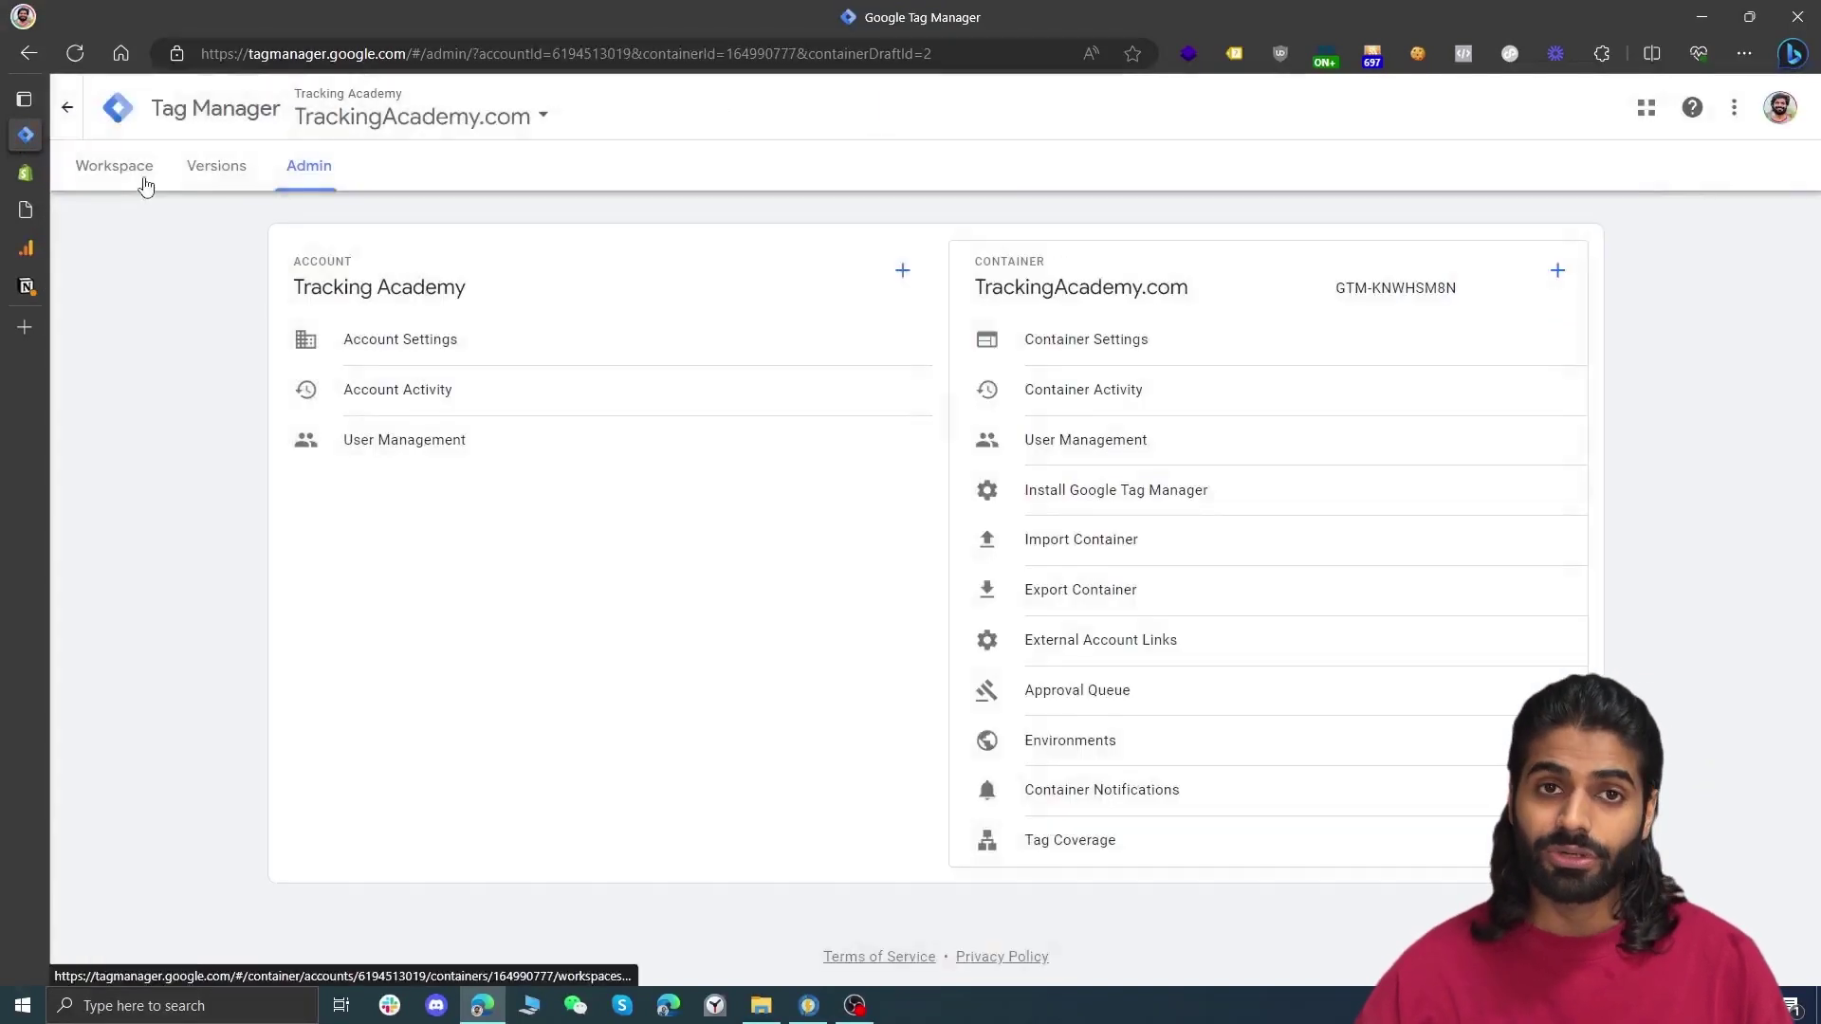
pyautogui.click(145, 186)
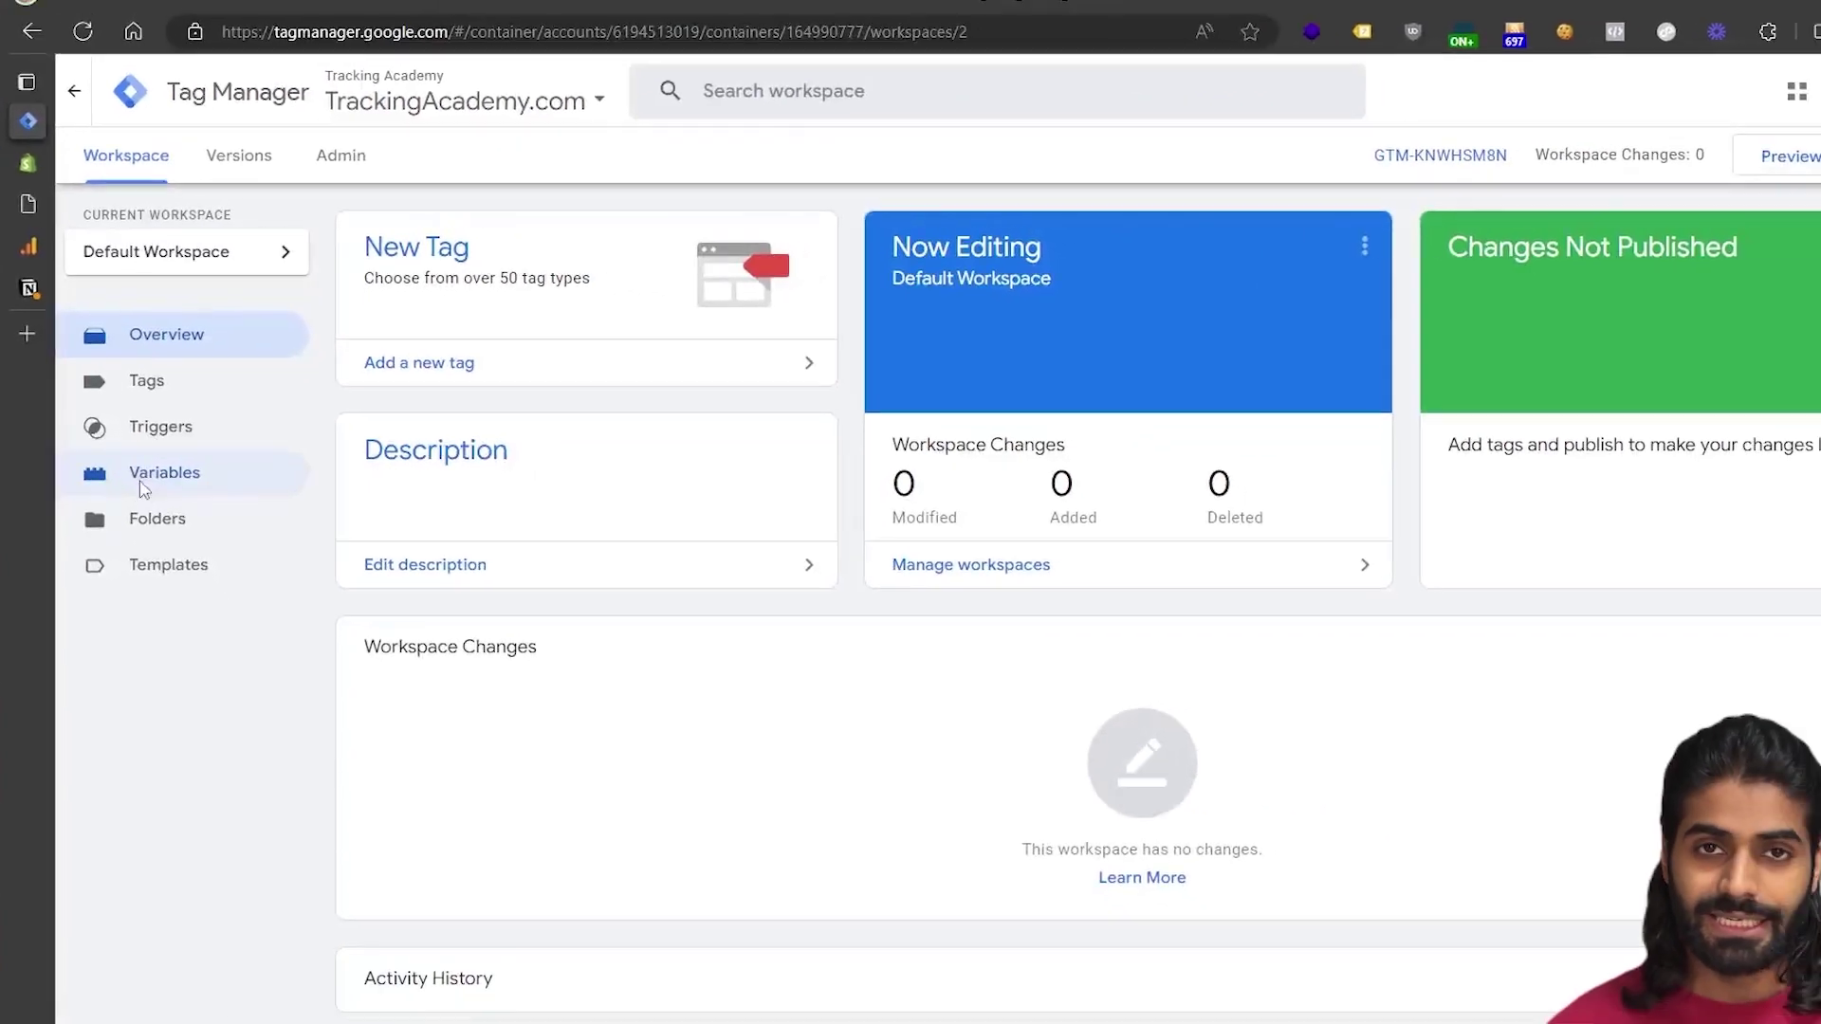
pyautogui.click(178, 545)
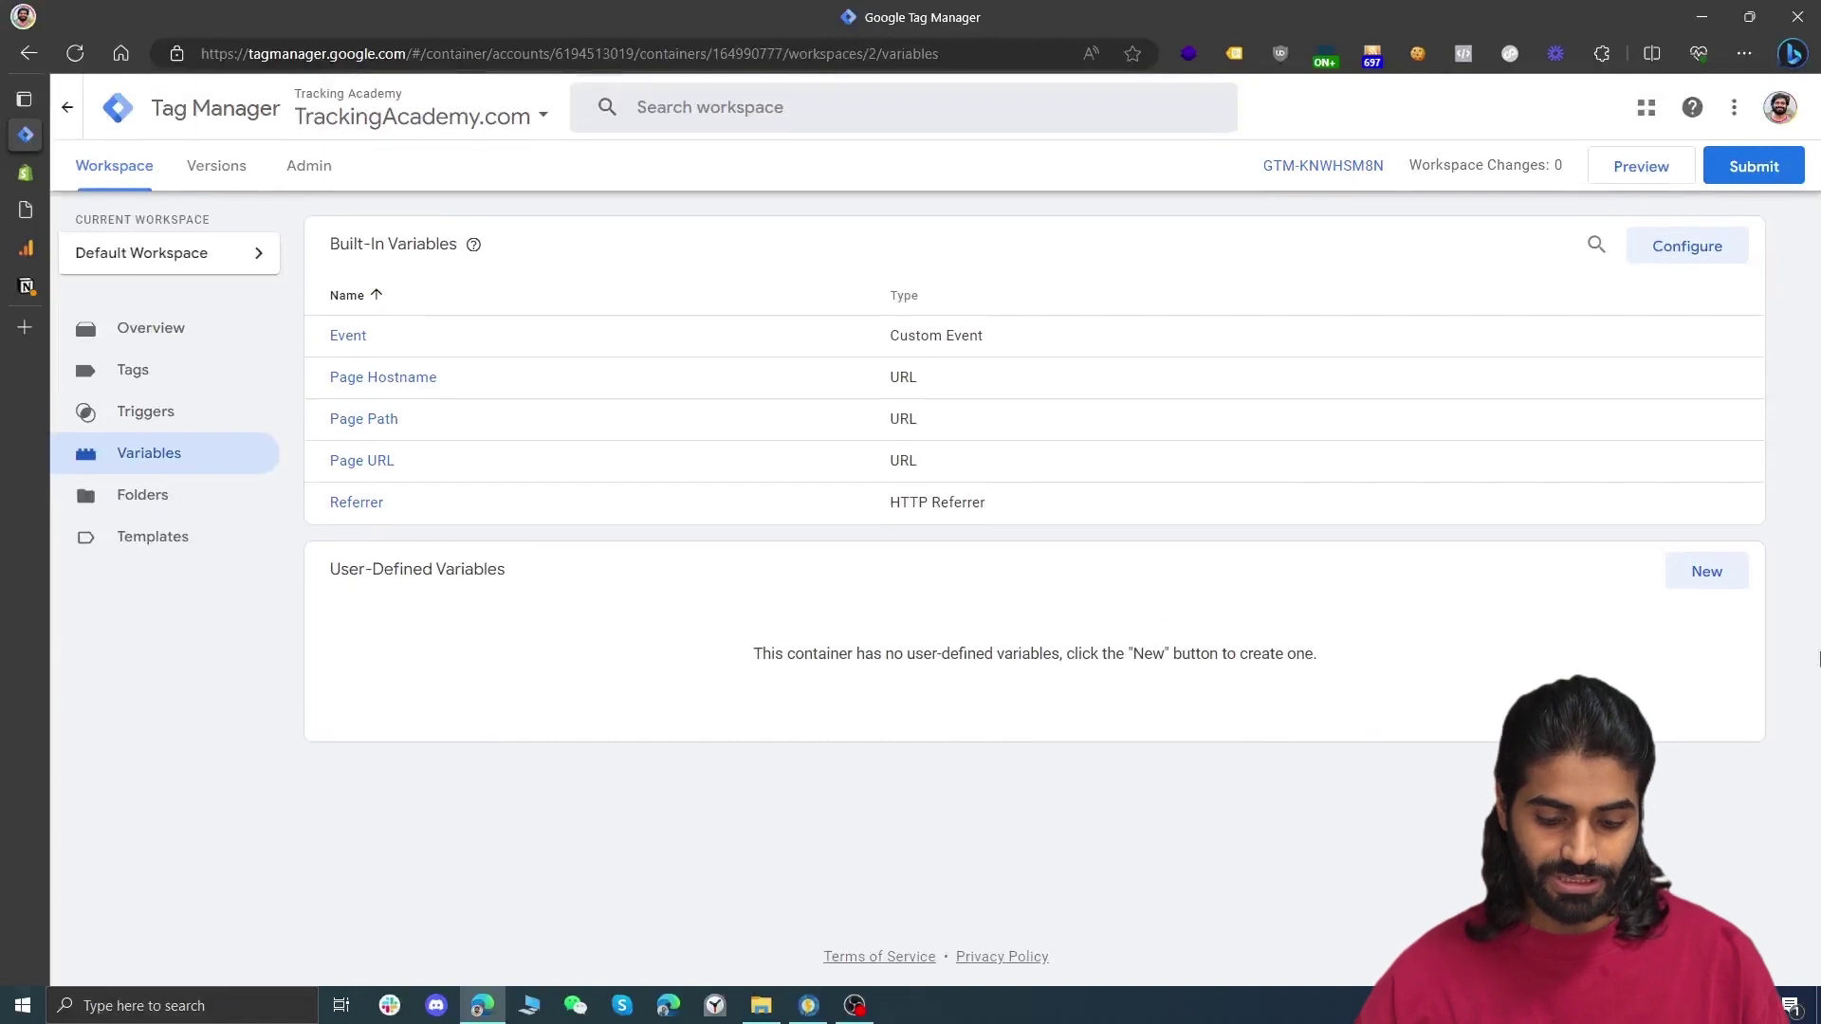
# Create a Constant user-defined variable named GA4 Measurement ID, with the copied measurement ID as its value, and save it
pyautogui.click(1706, 571)
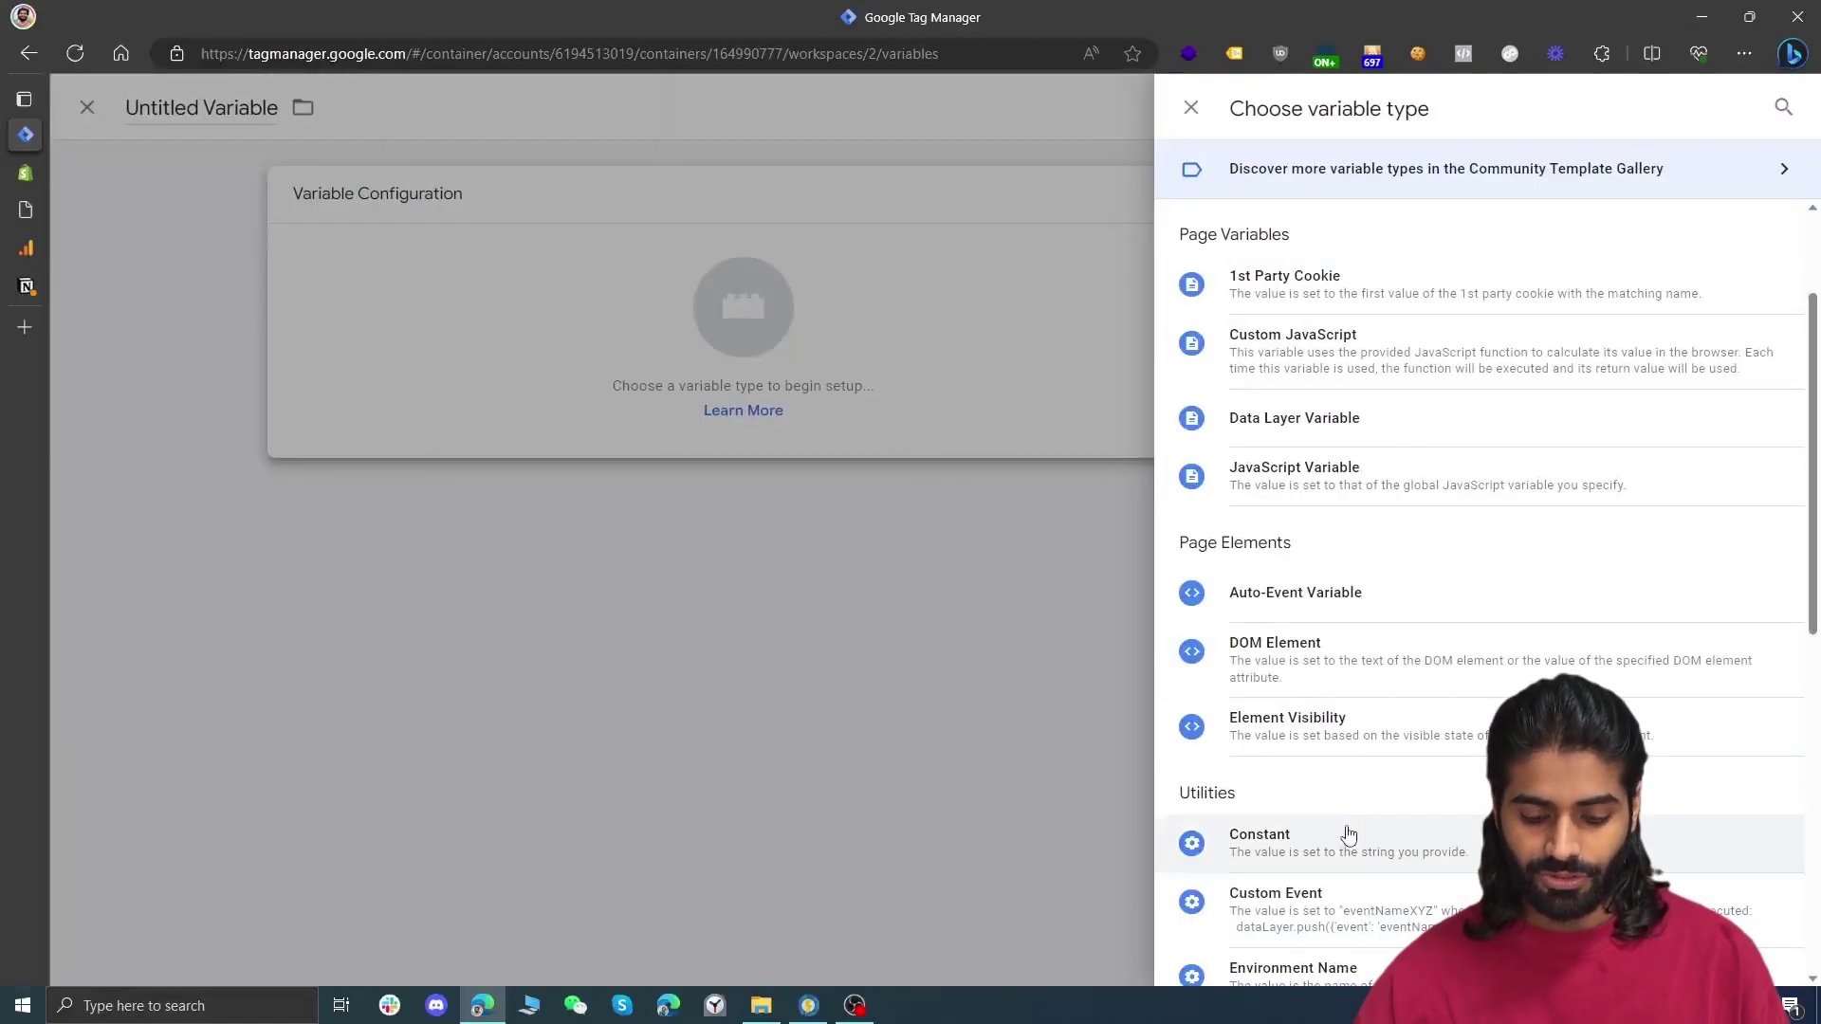
pyautogui.click(1346, 833)
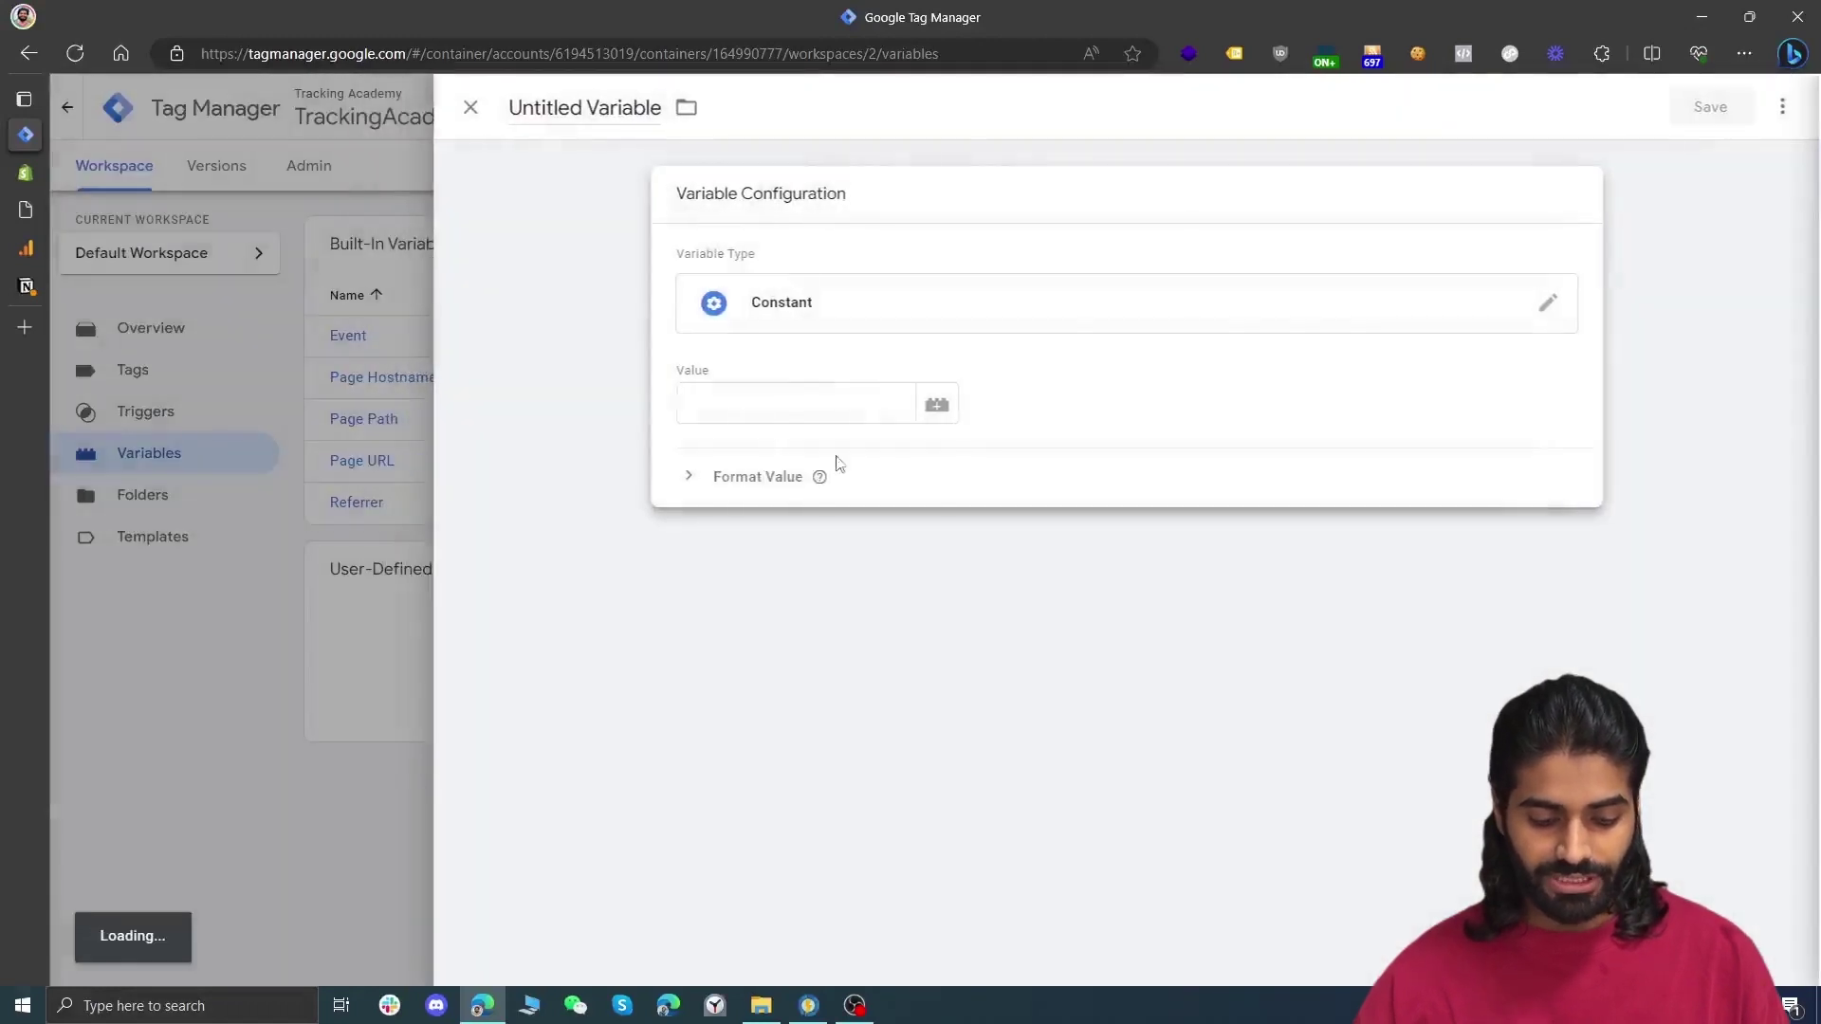
pyautogui.click(727, 407)
pyautogui.hotkey('ctrl', 'v')
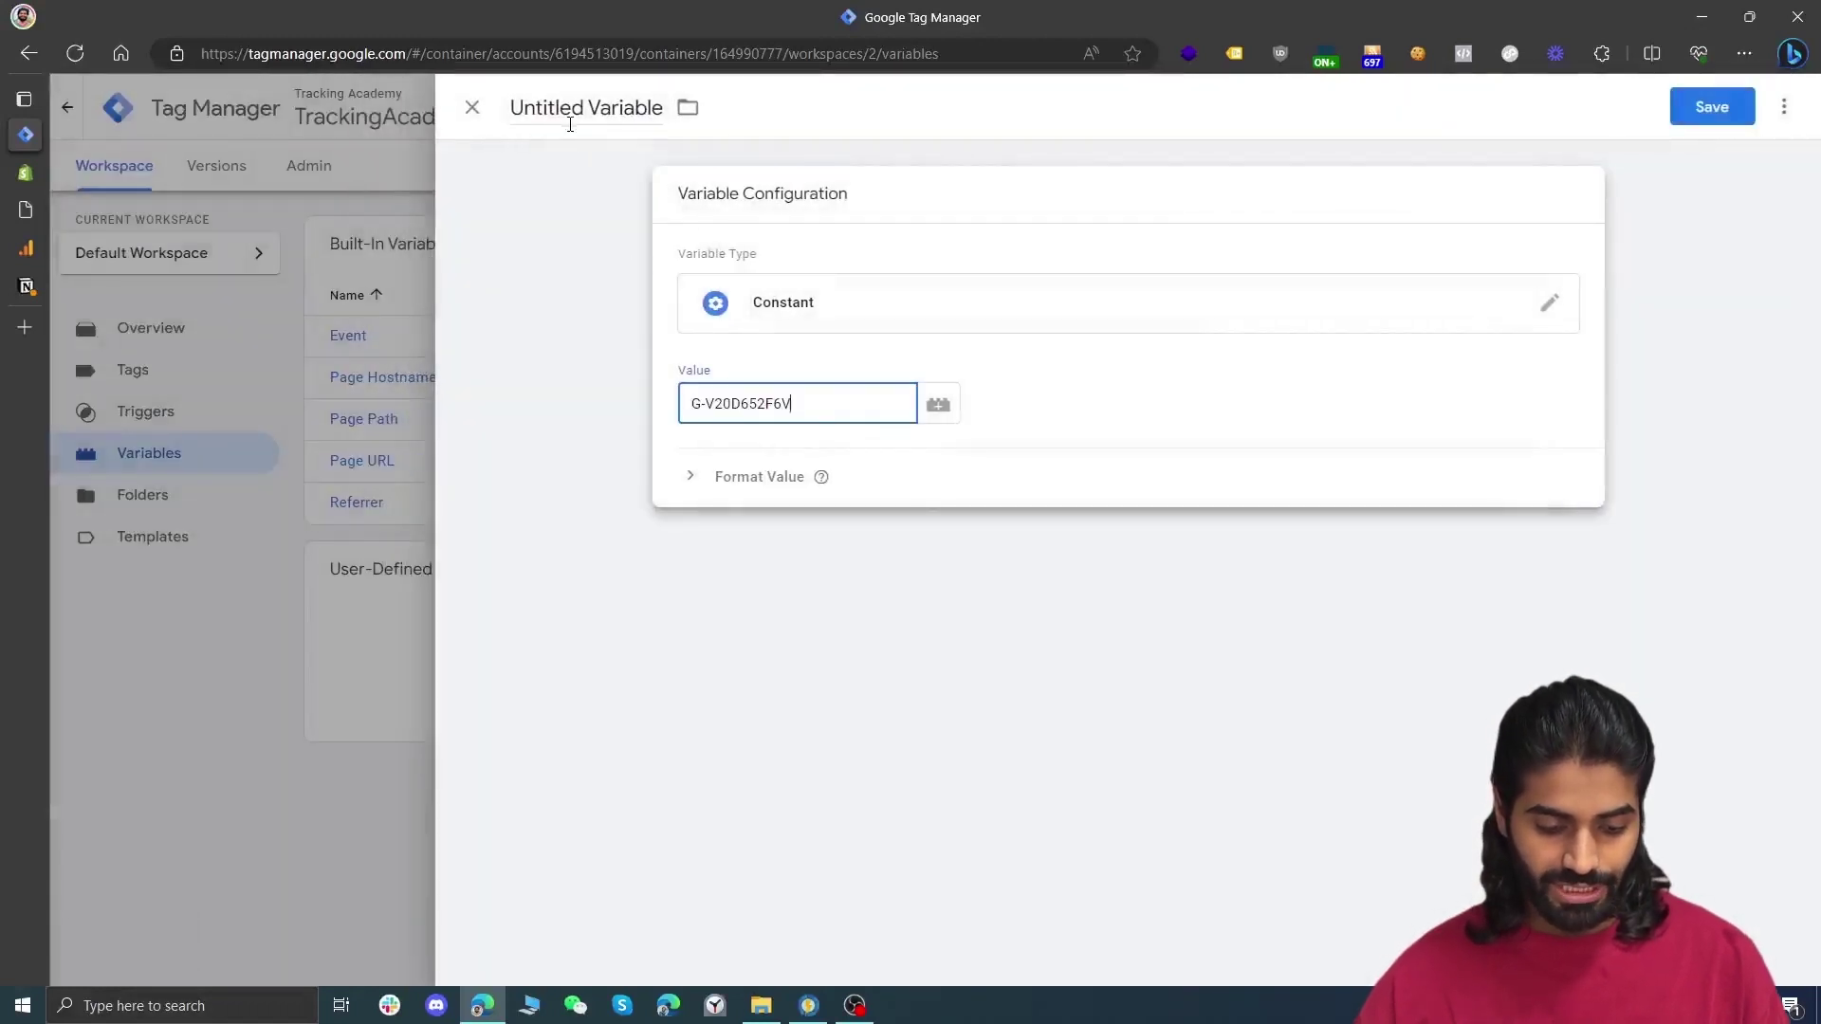
pyautogui.click(570, 124)
pyautogui.write('GA4 Measurement ID')
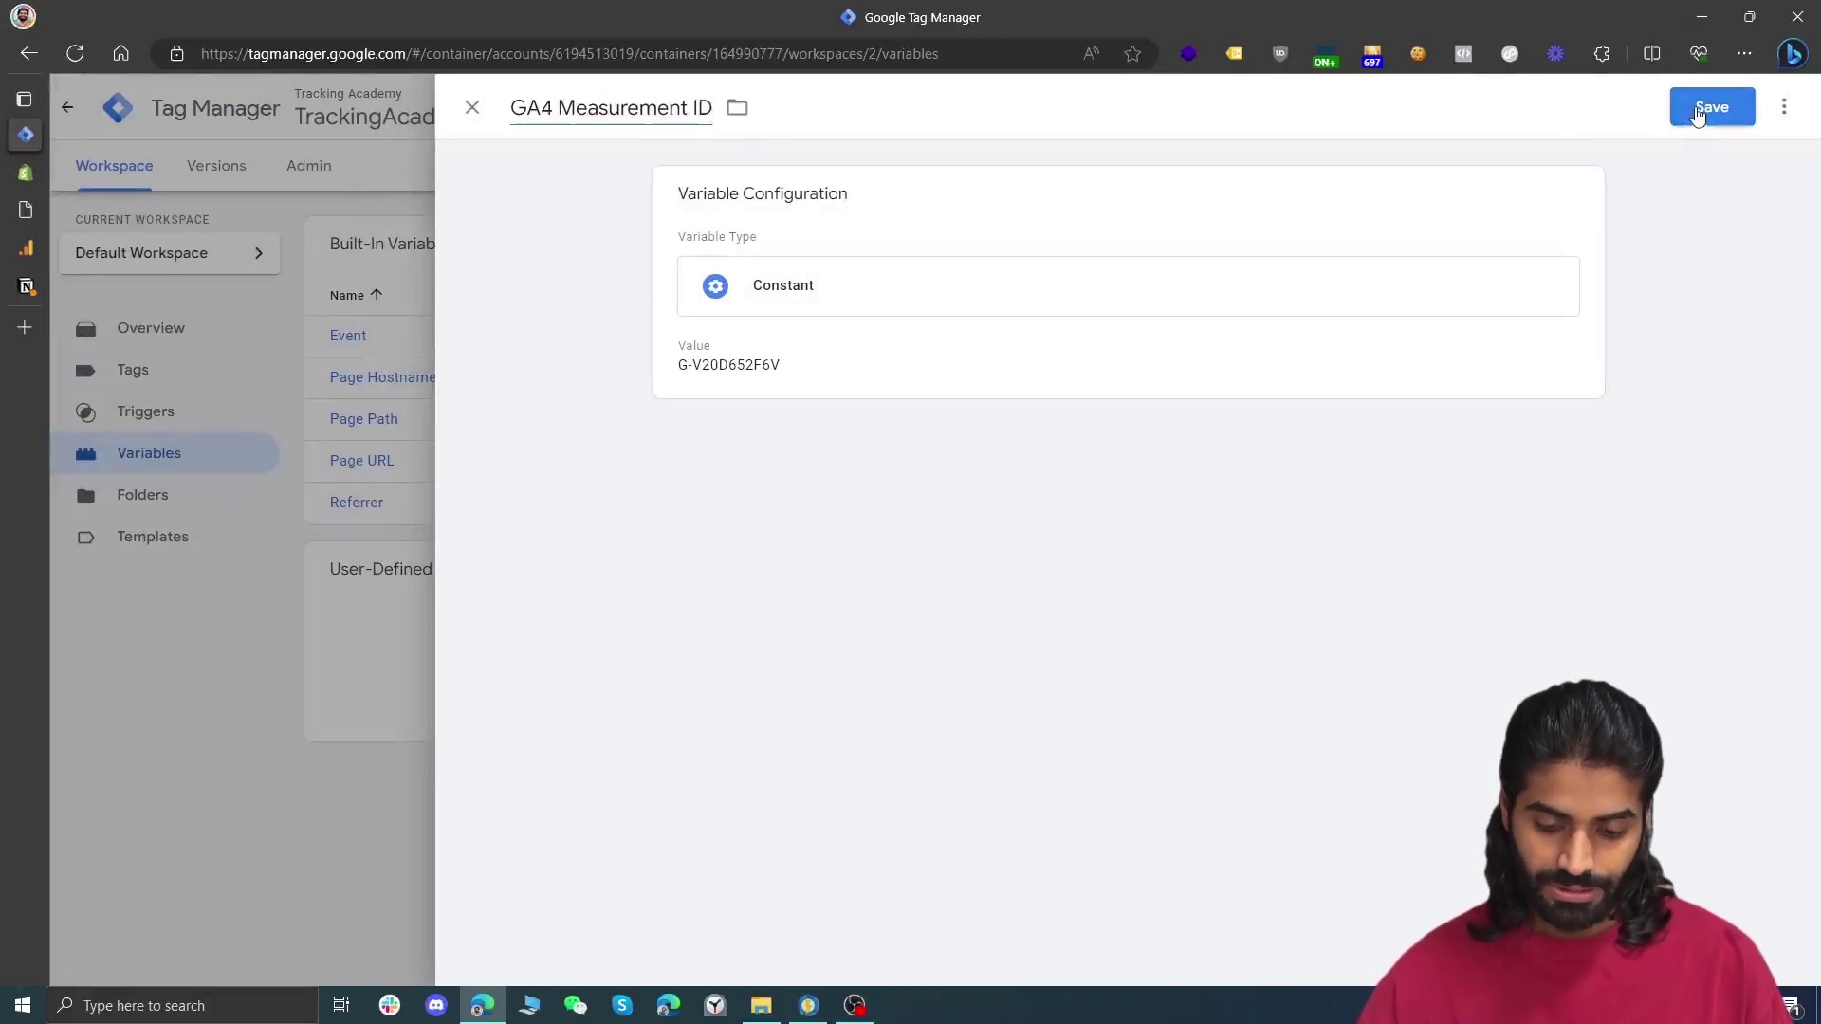
pyautogui.click(1699, 110)
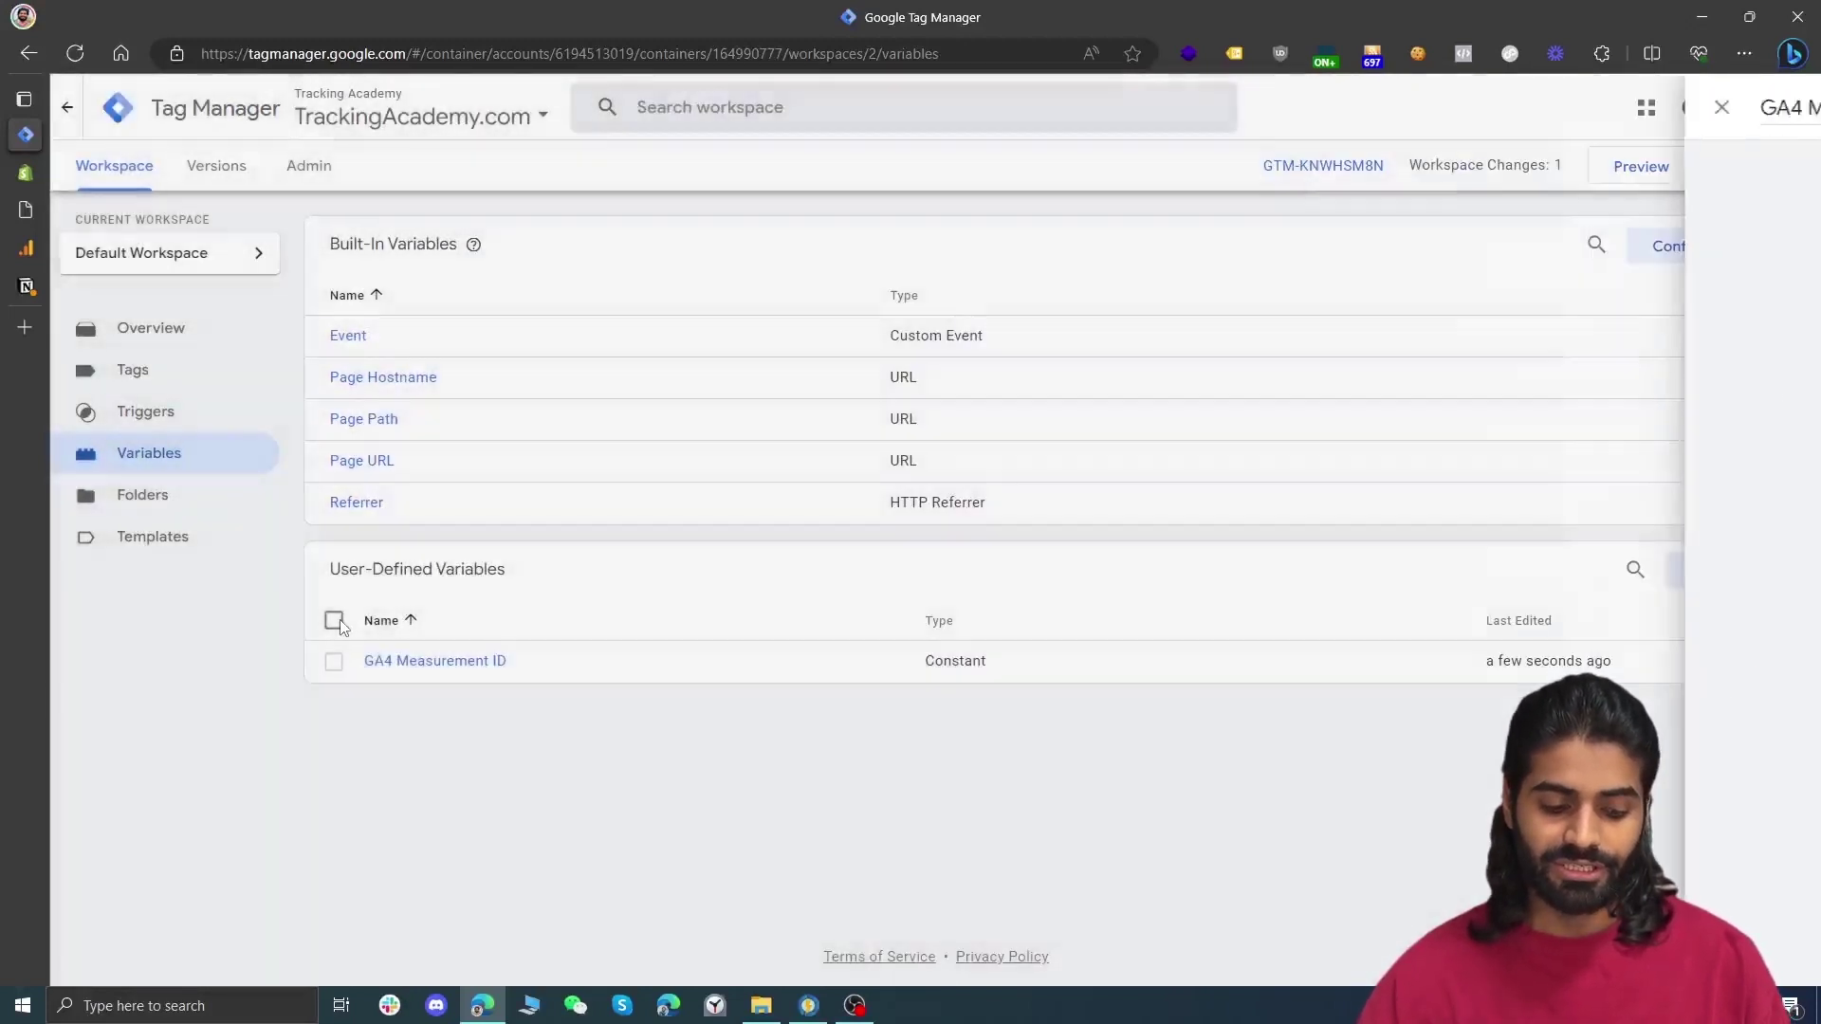
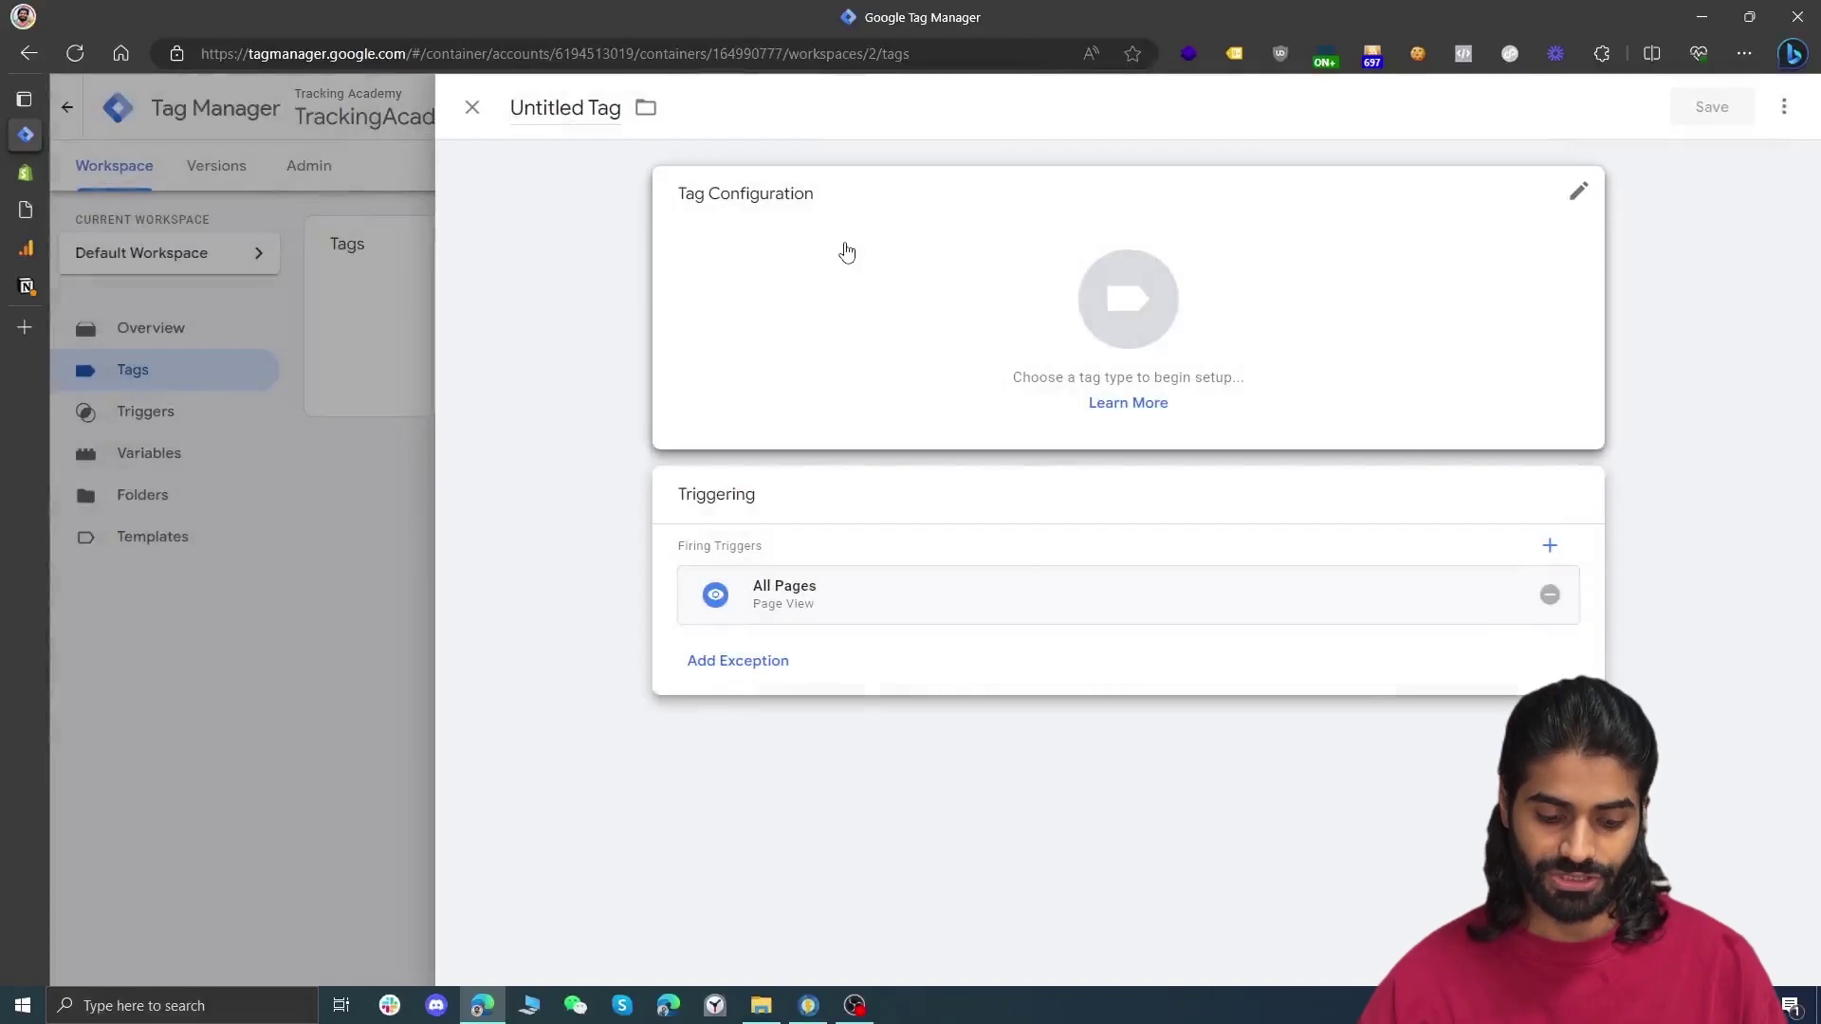
# Set the new tag's type to Google Tag from the Google Analytics tag types and use the GA4 Measurement ID variable as its Tag ID
pyautogui.click(847, 251)
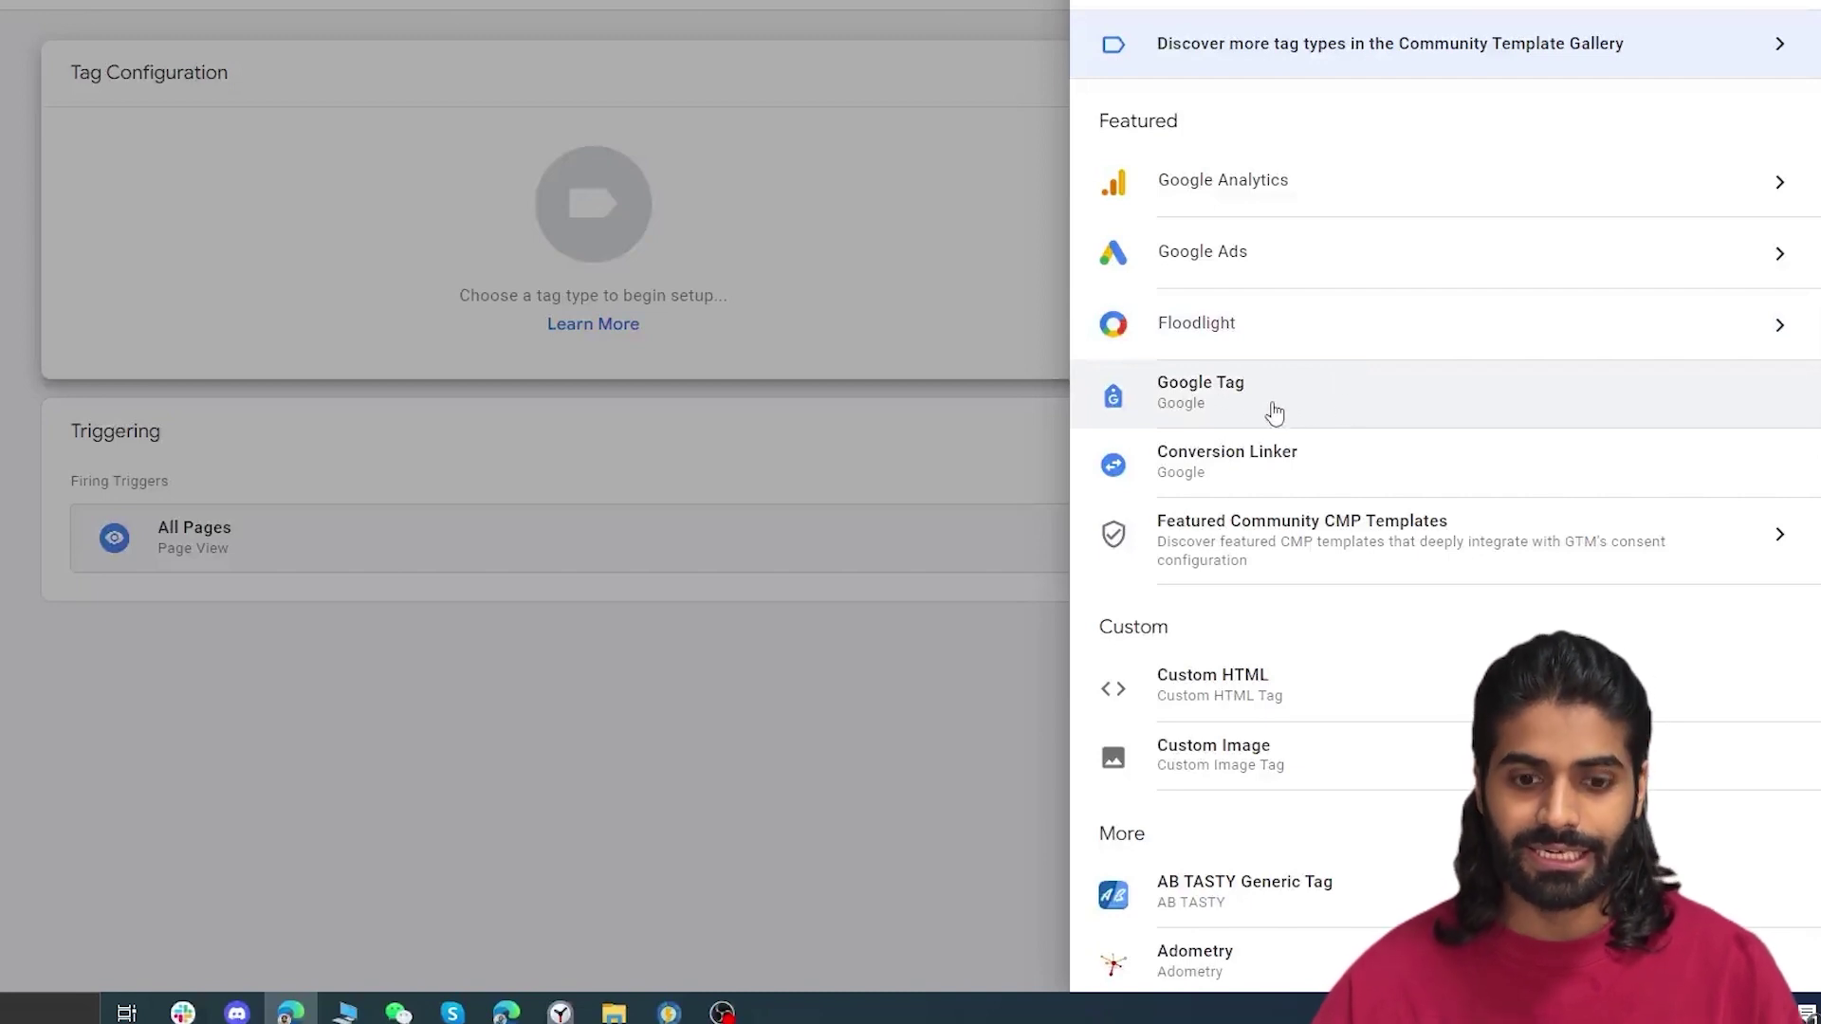
pyautogui.click(1731, 184)
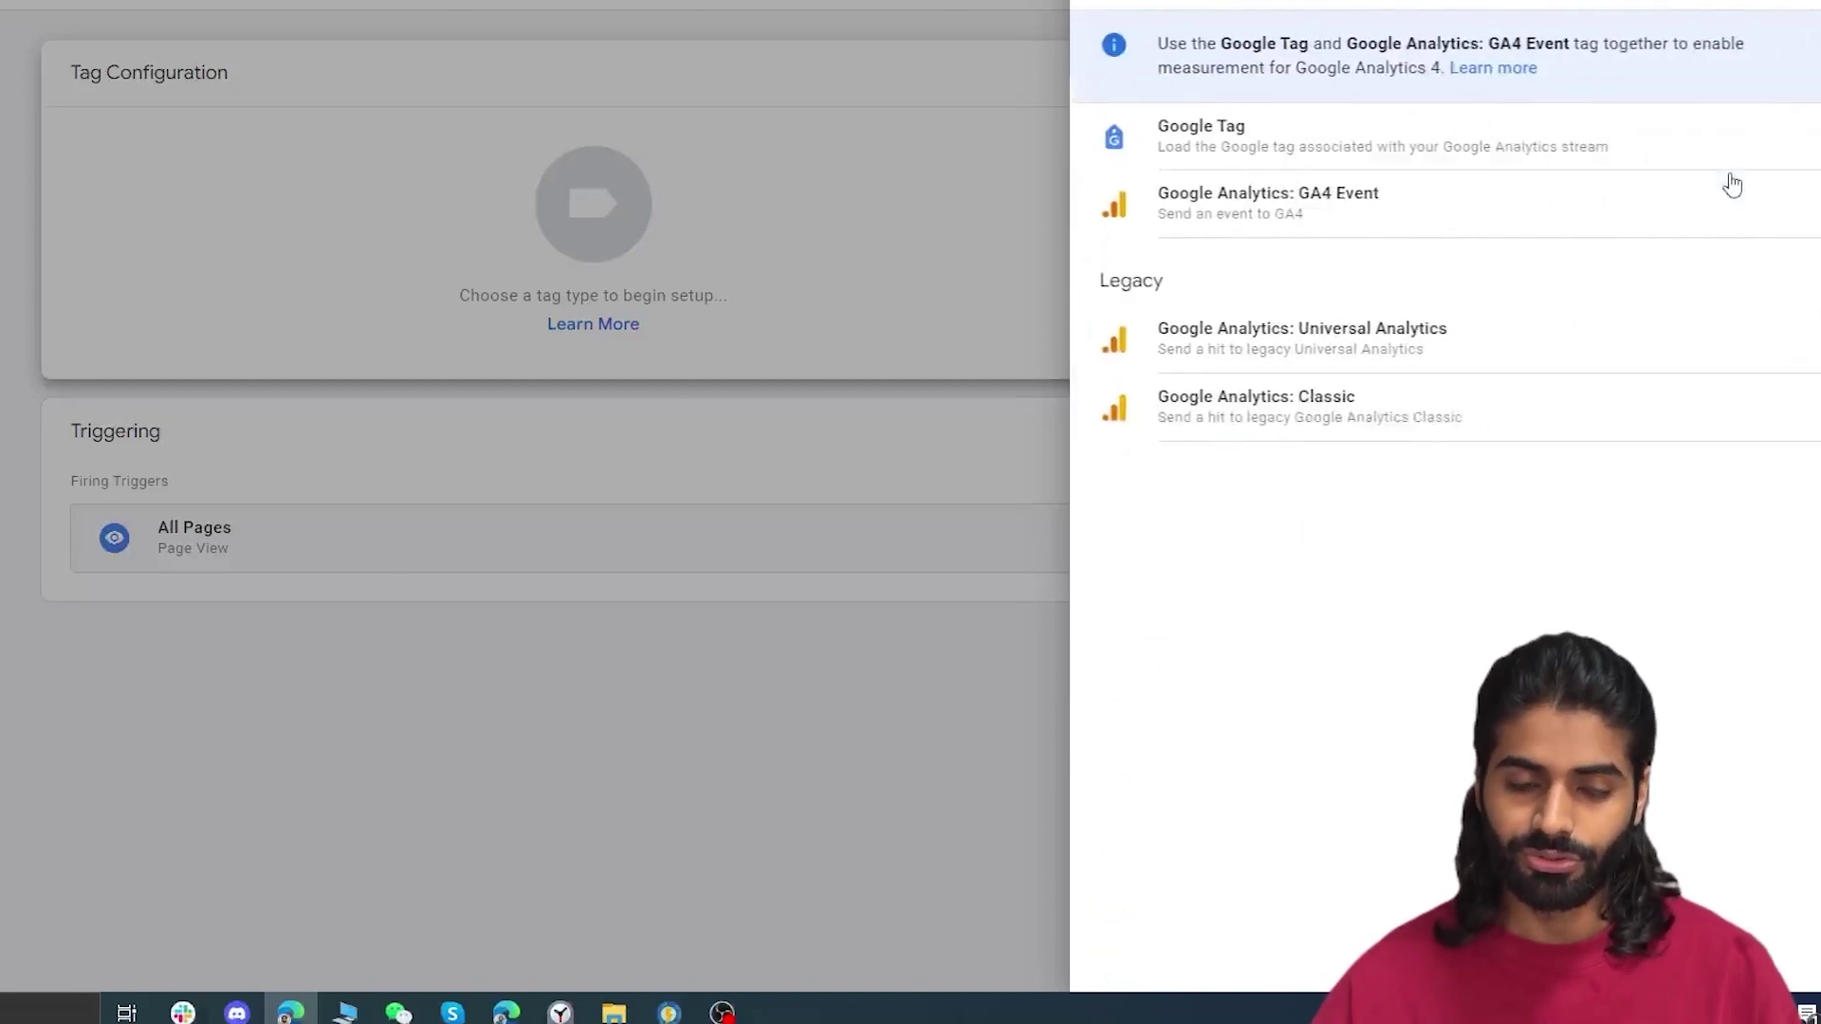
pyautogui.click(1254, 138)
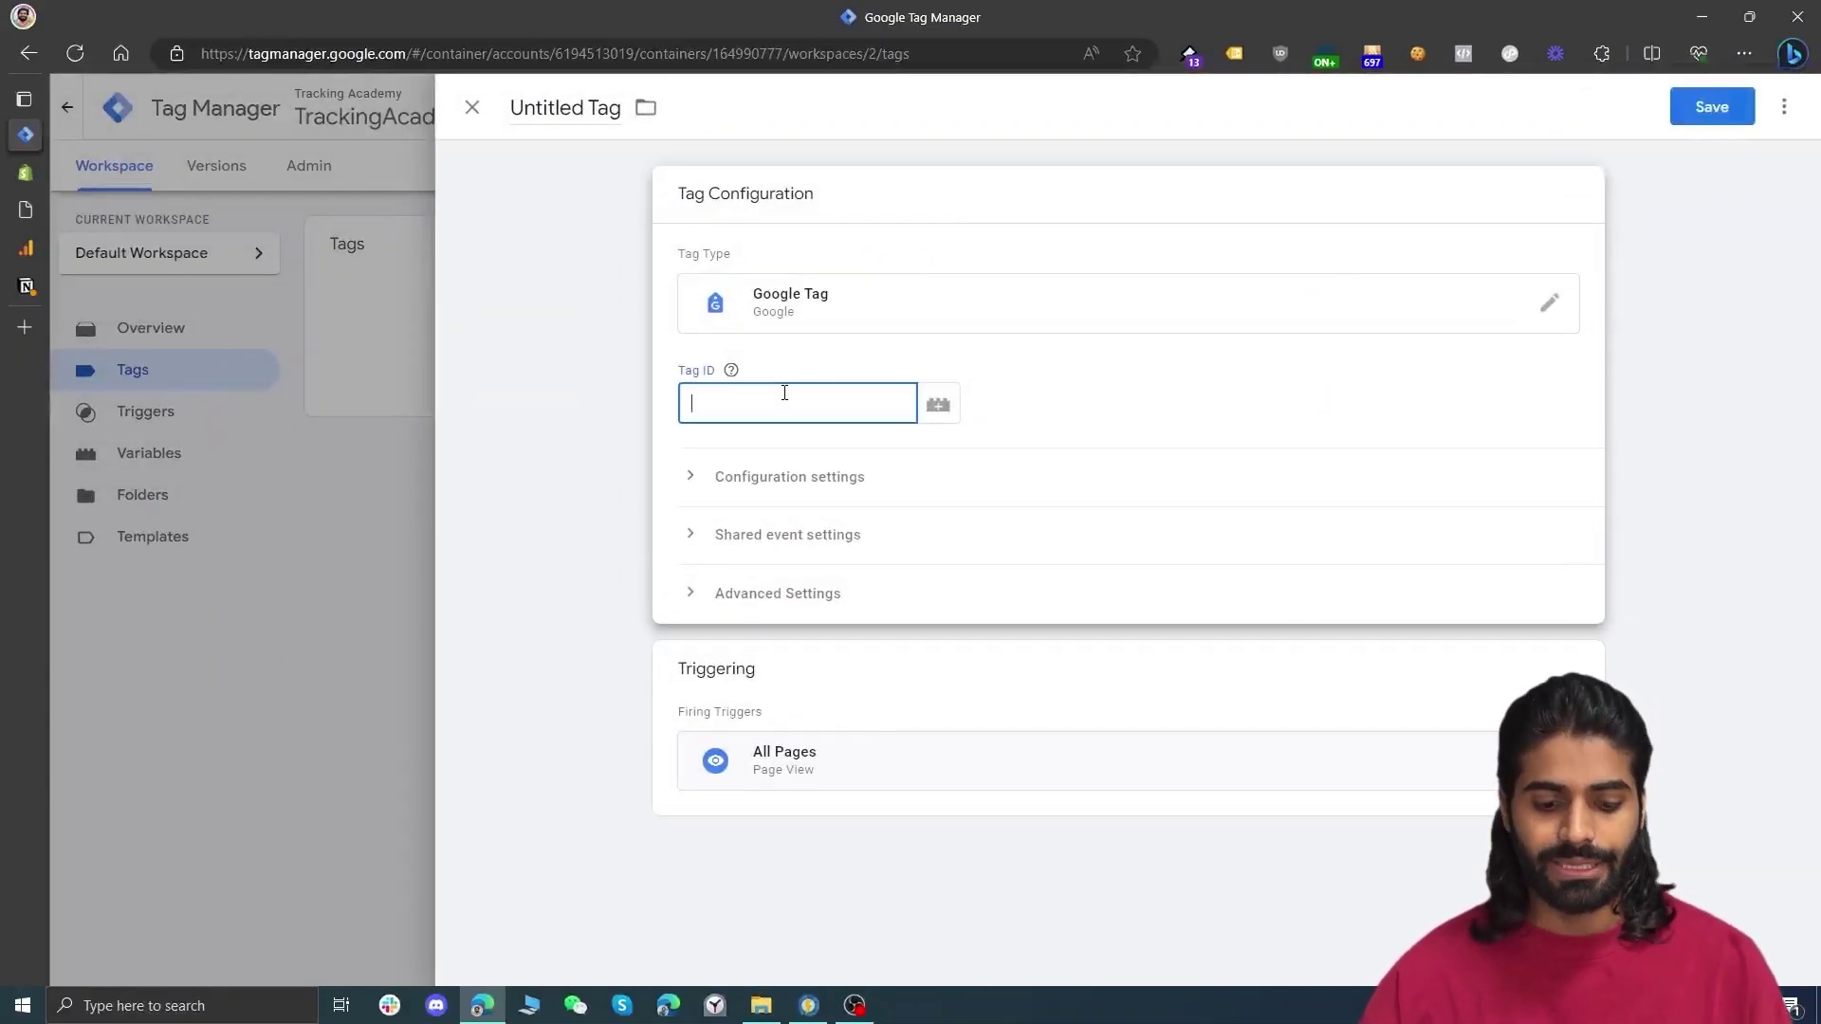
pyautogui.click(949, 408)
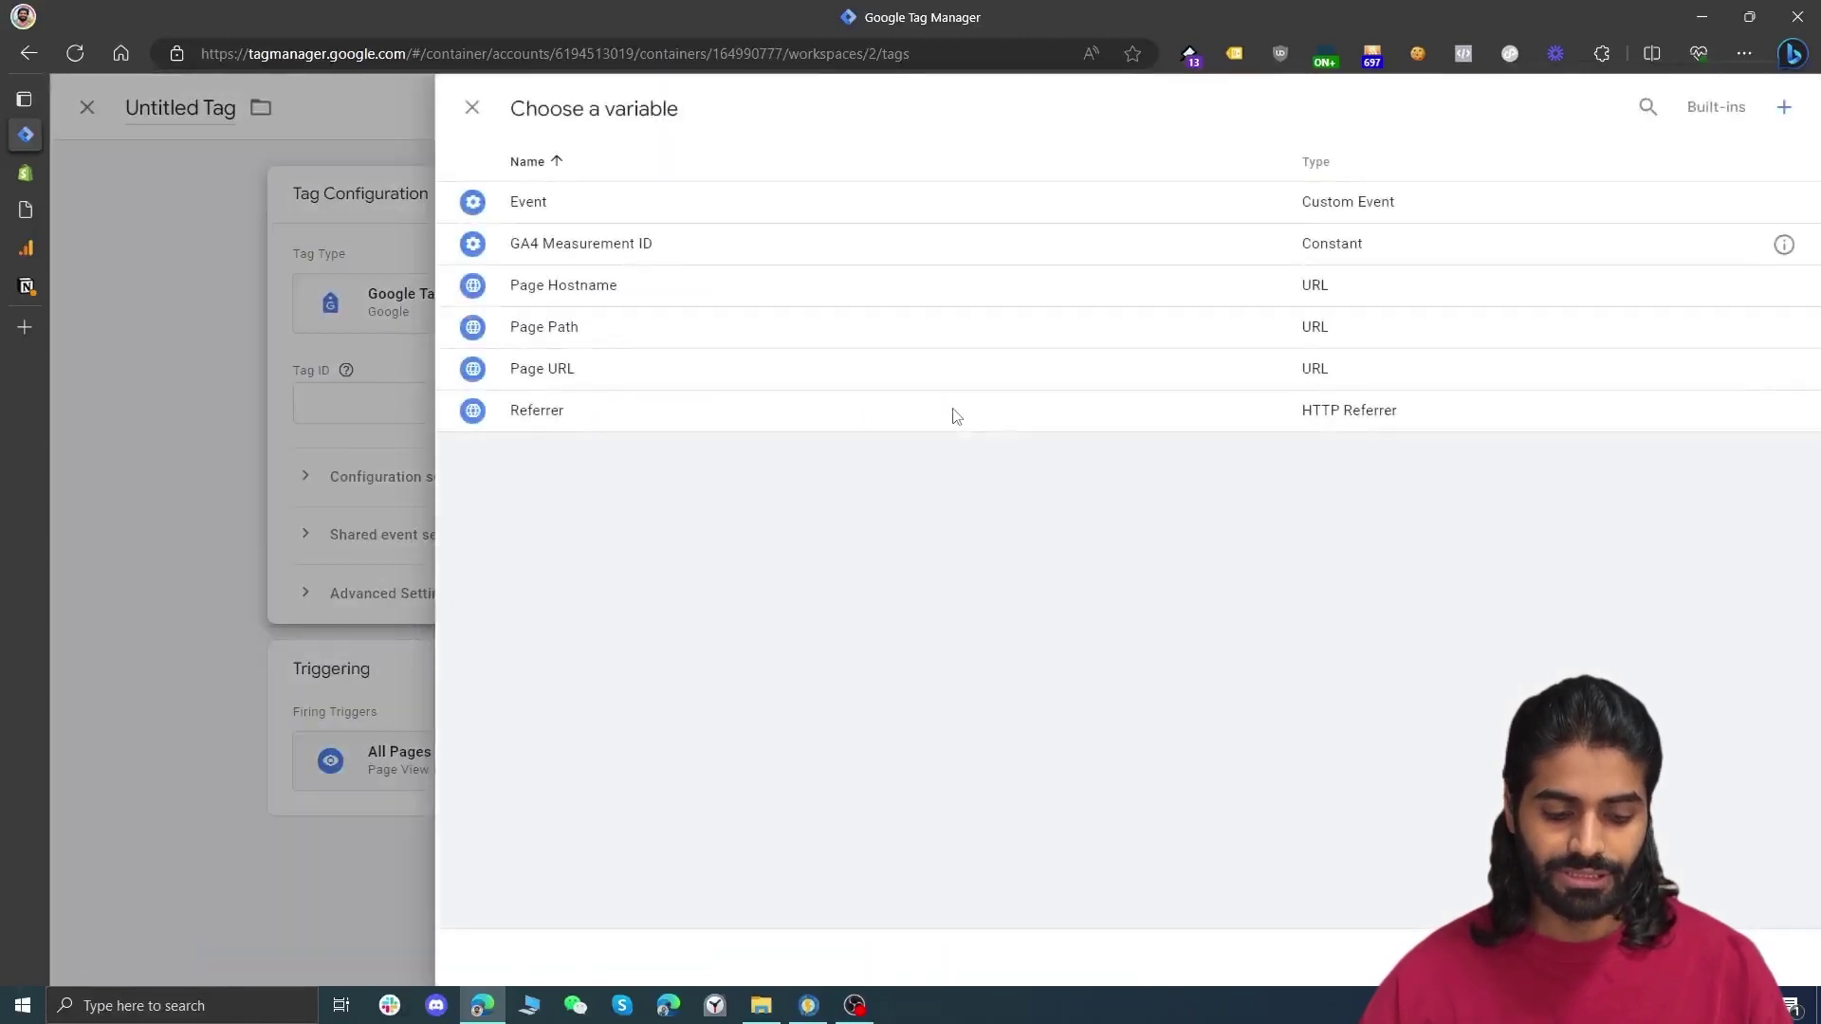
pyautogui.click(1139, 254)
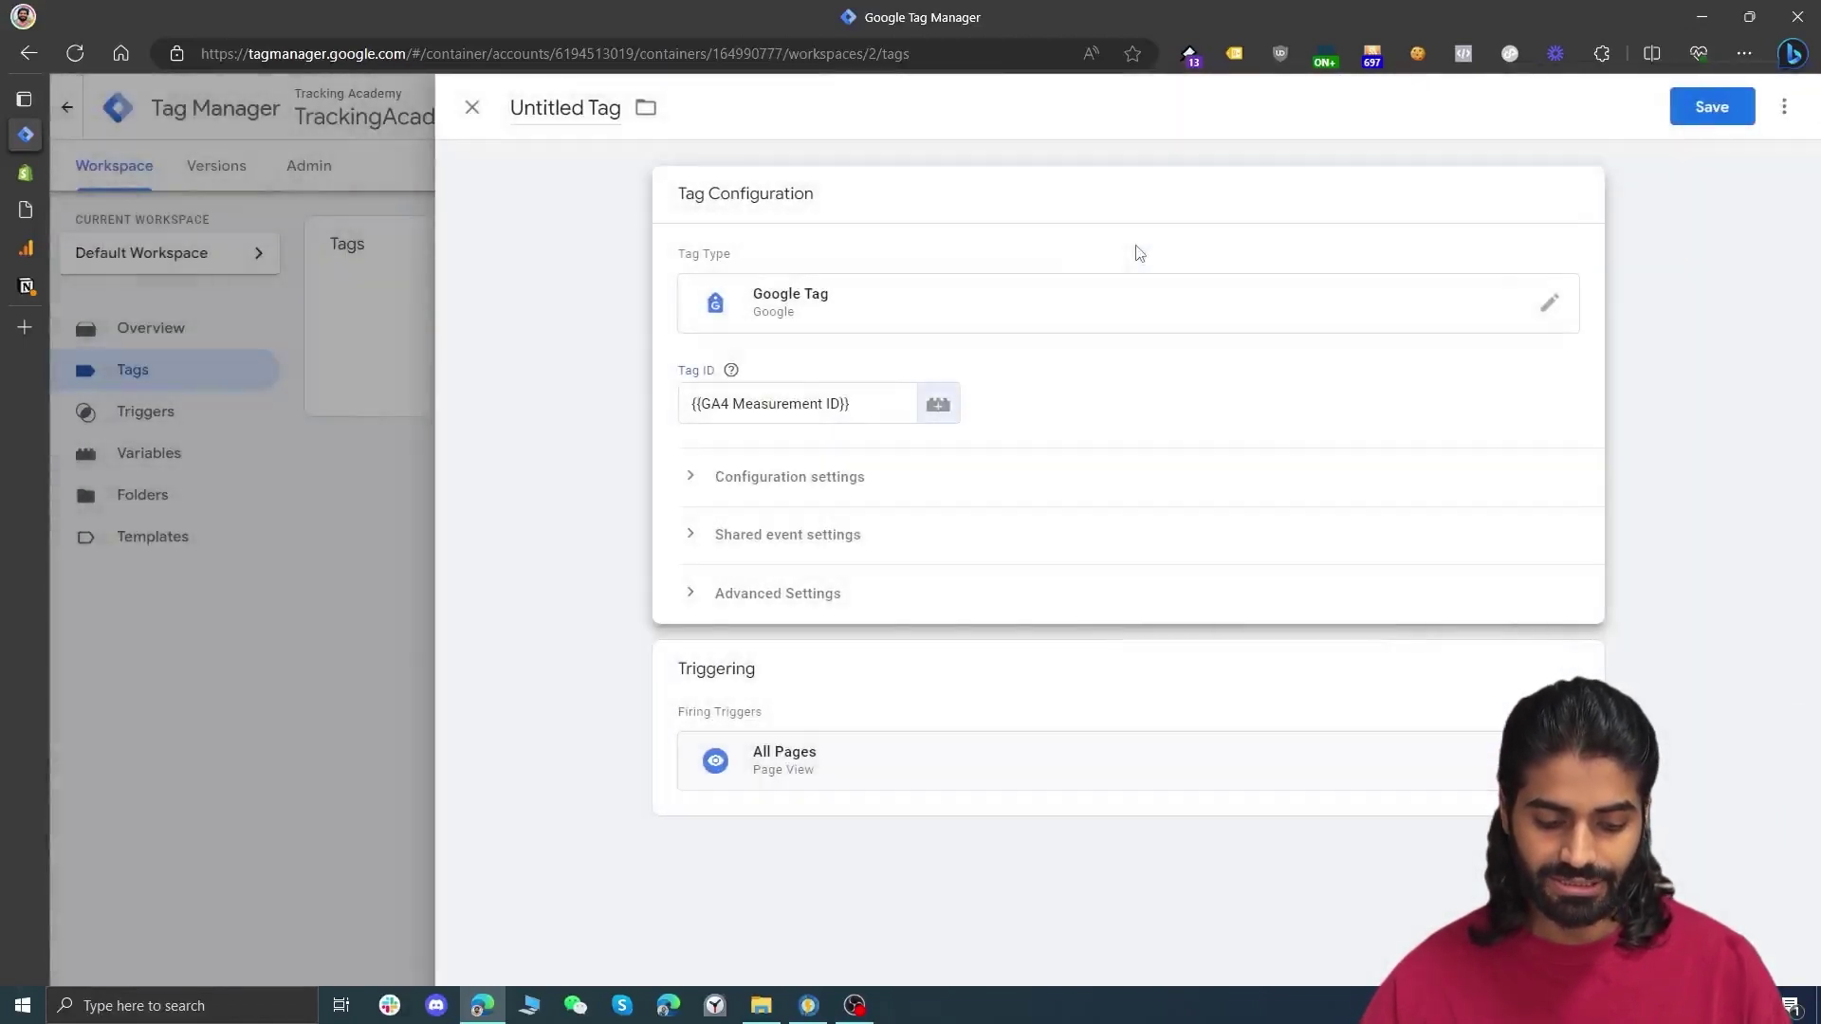
# Name the tag GT GA4 Configuration Tag and save it
pyautogui.click(576, 125)
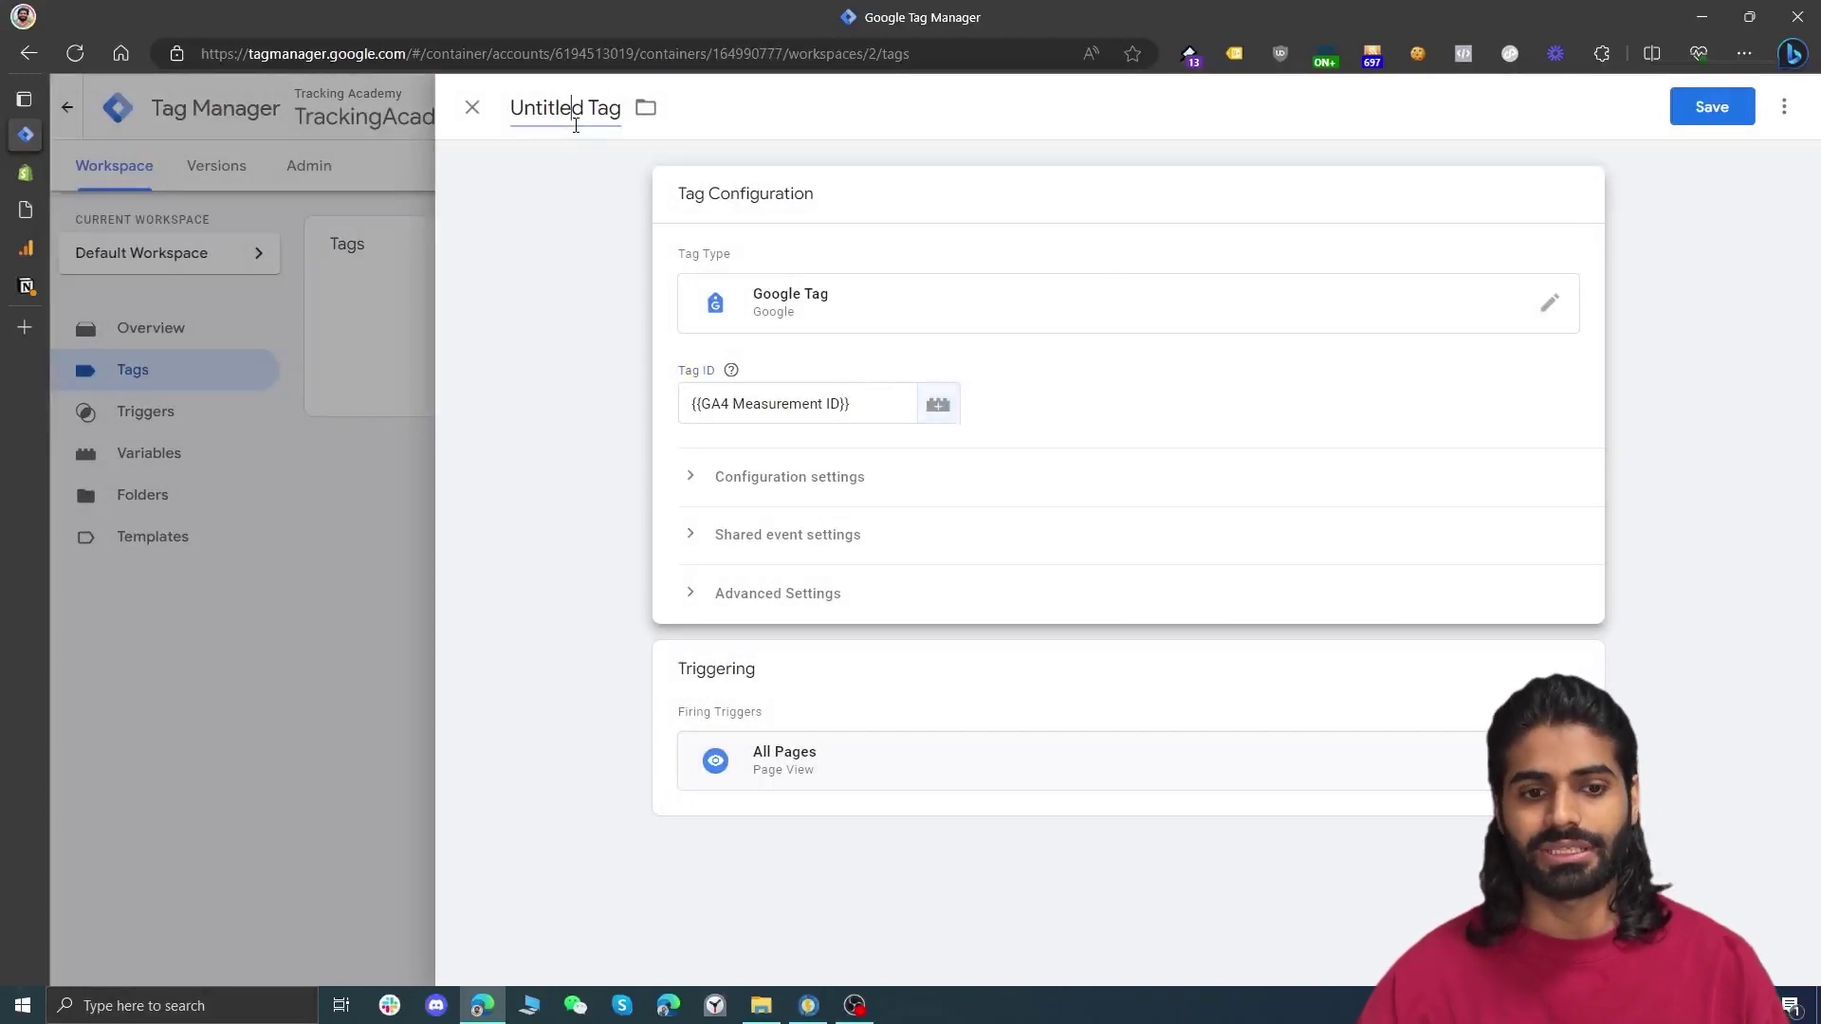
pyautogui.hotkey('ctrl', 'a')
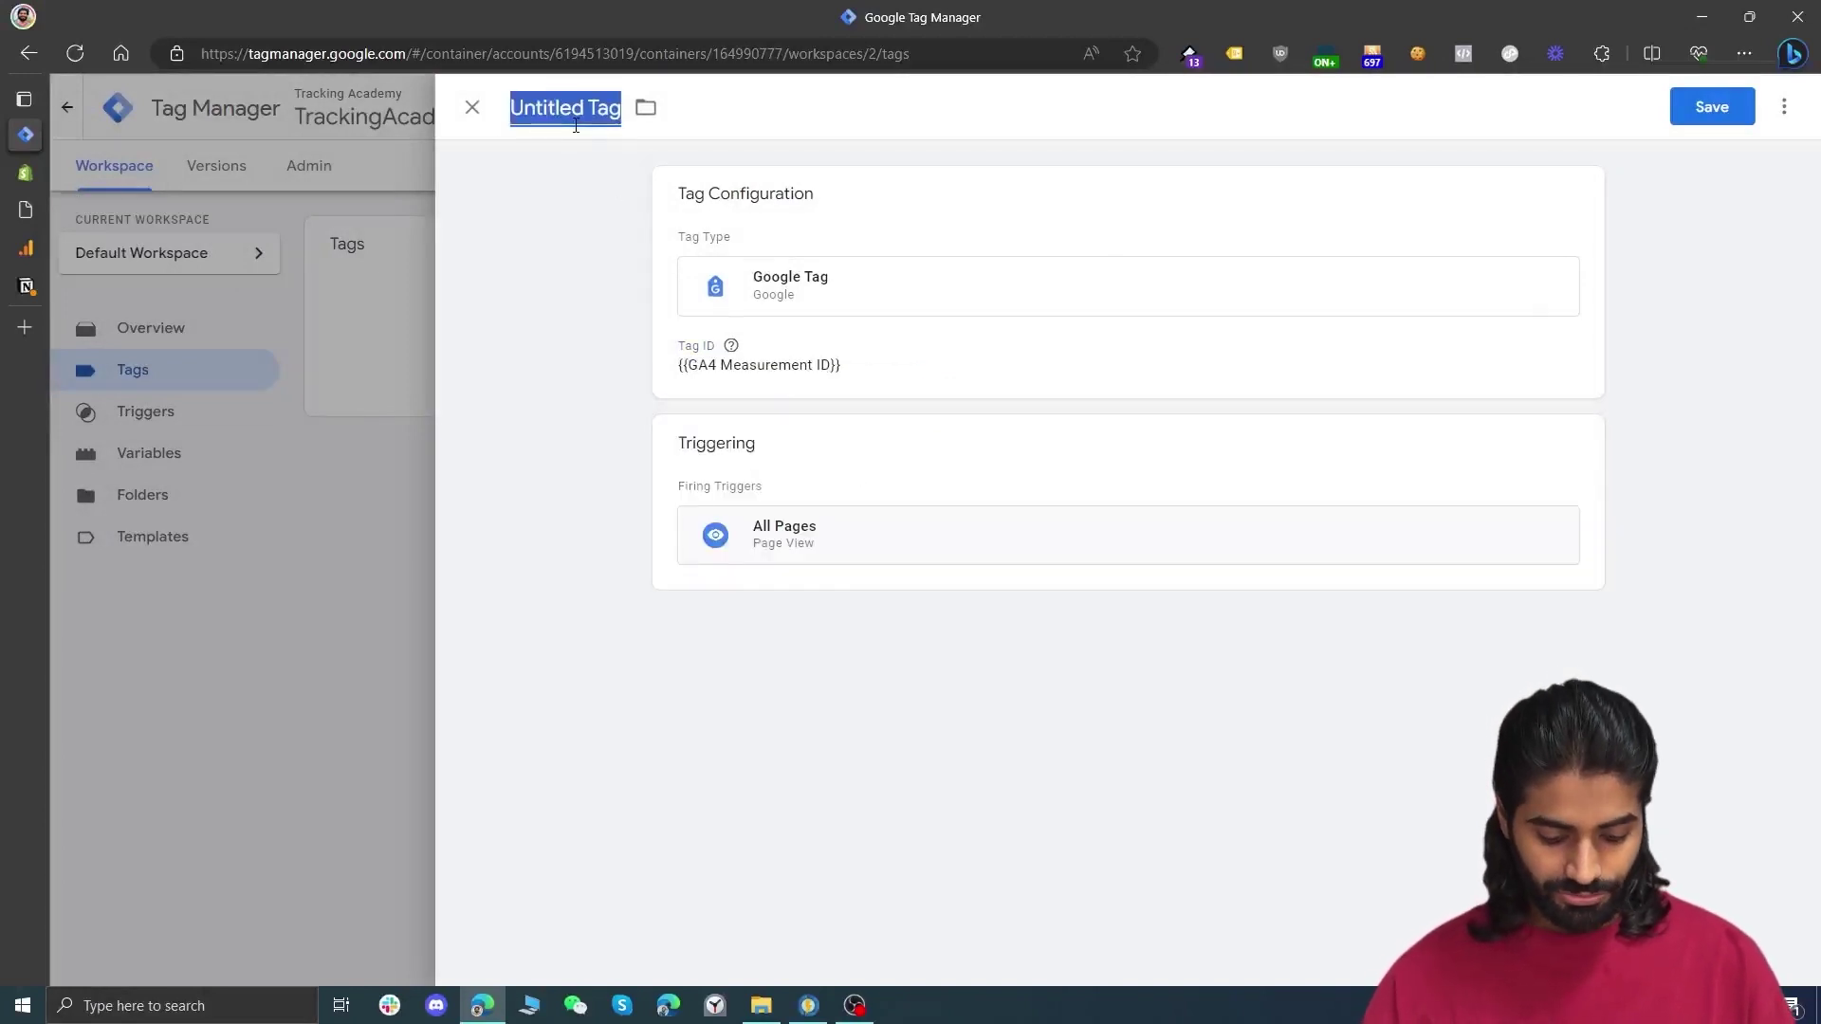
pyautogui.write('GA4')
pyautogui.write('Configuration Tag')
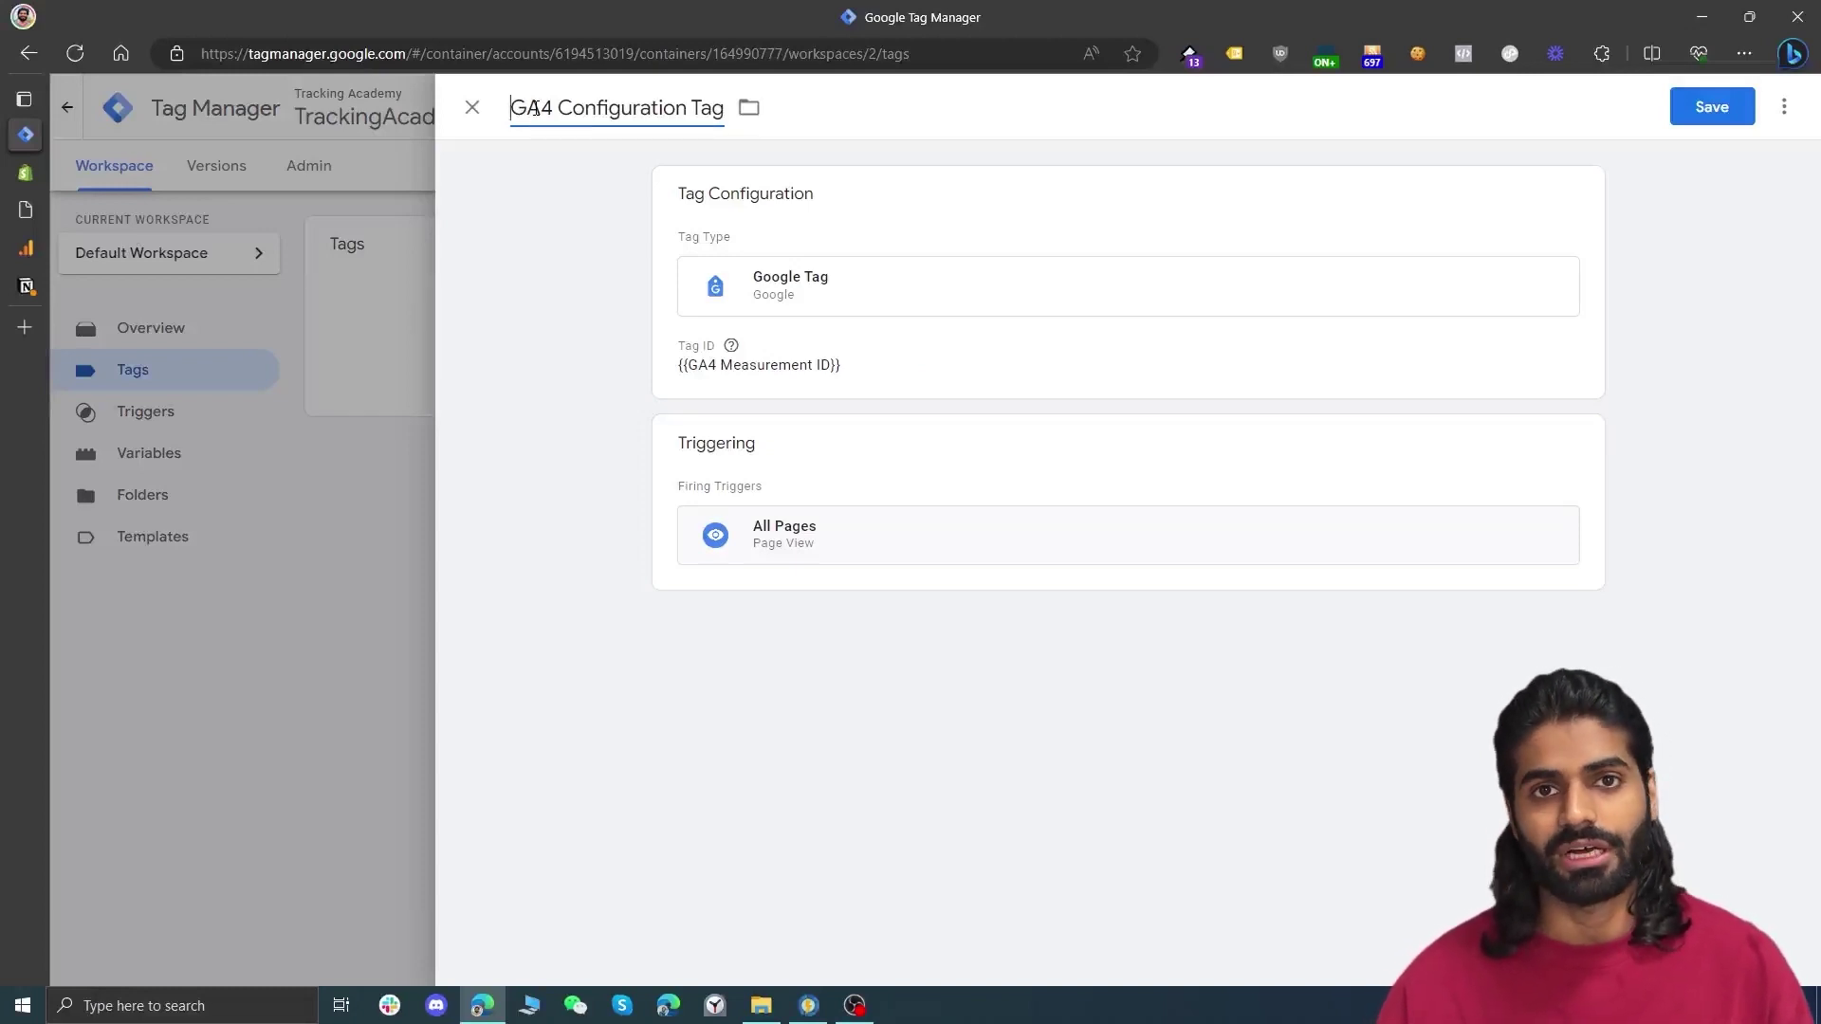
pyautogui.press('Home')
pyautogui.write('GT')
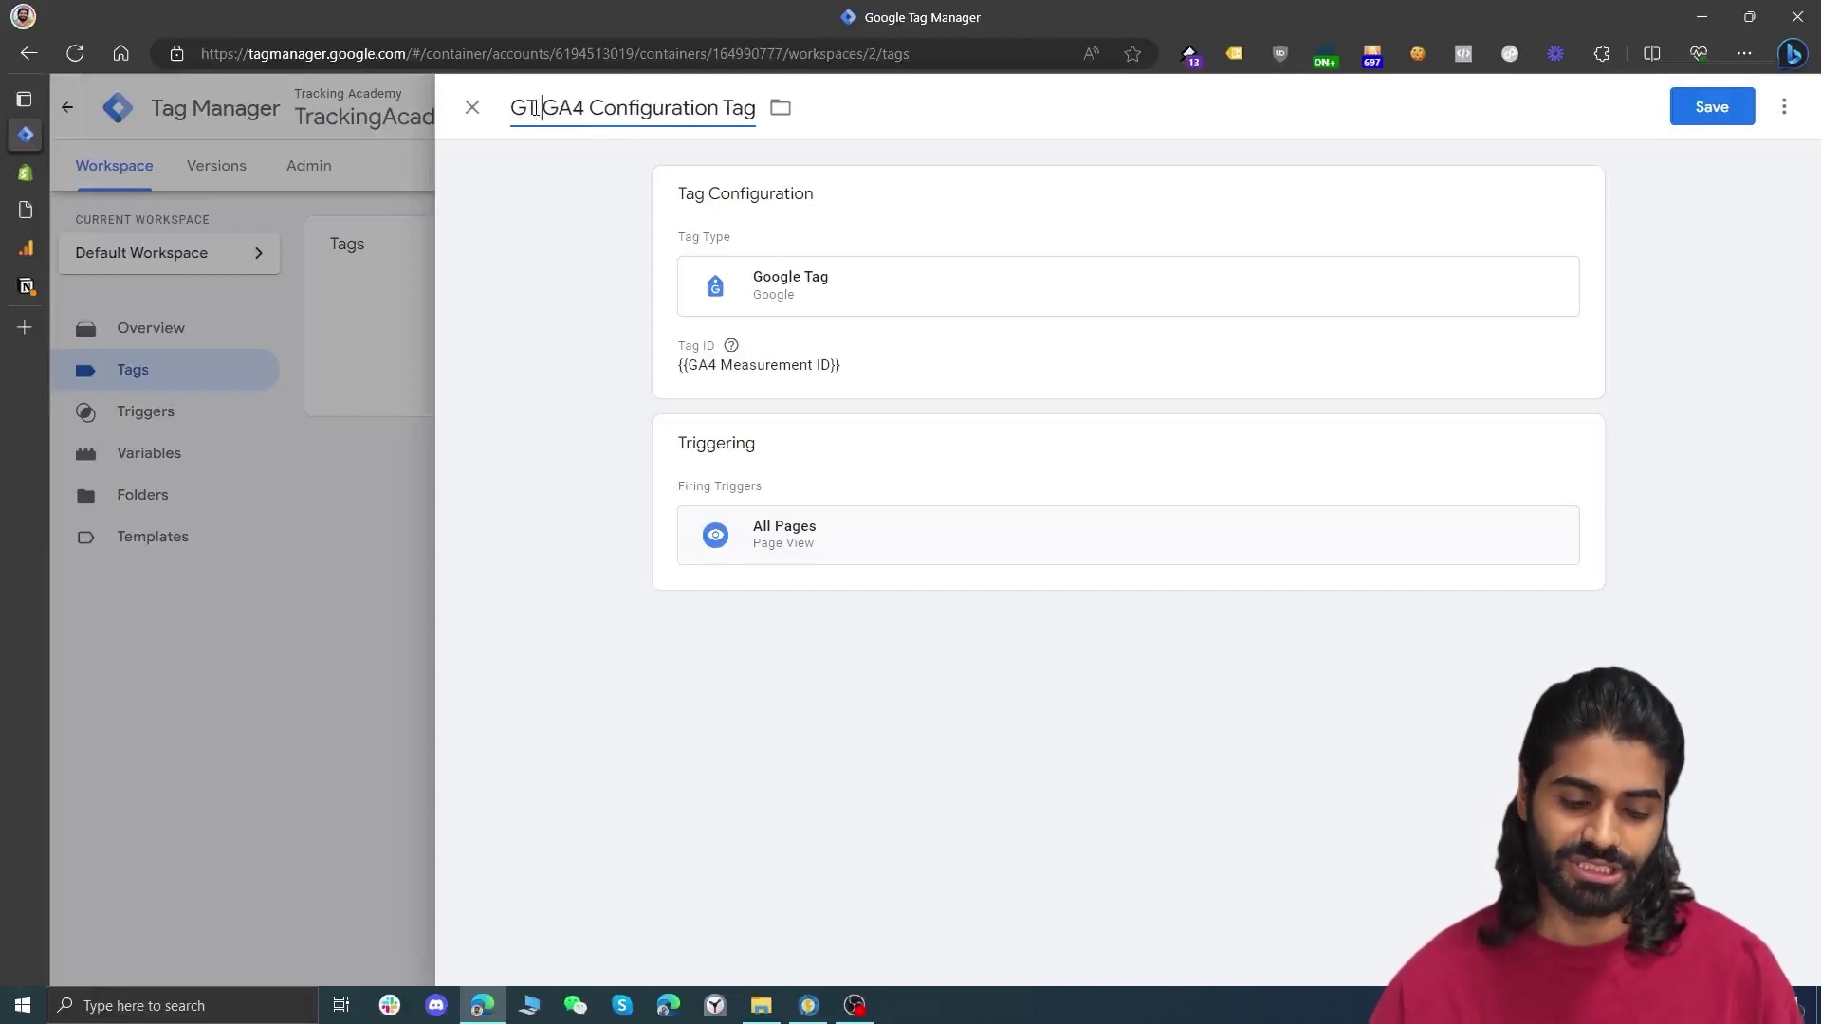
pyautogui.click(1712, 126)
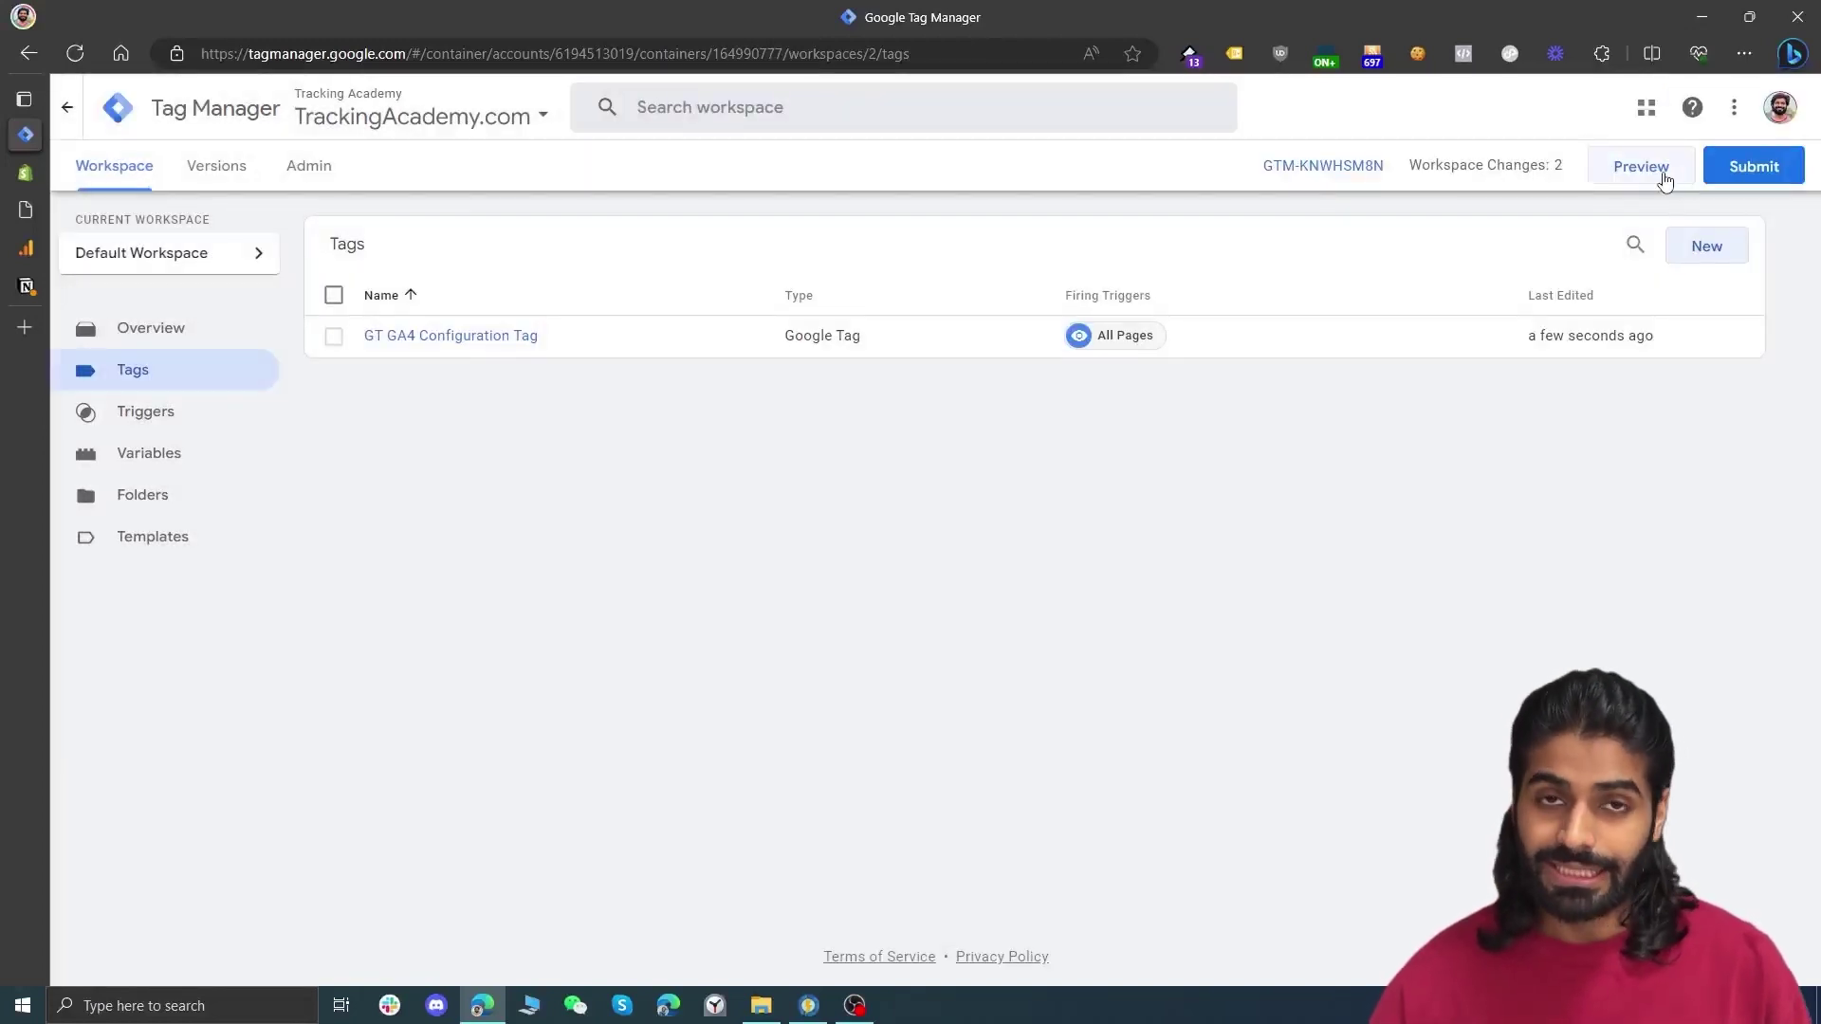
# Start Tag Manager's preview mode and connect Tag Assistant to the Shopify store using the store's copied URL
pyautogui.click(1664, 180)
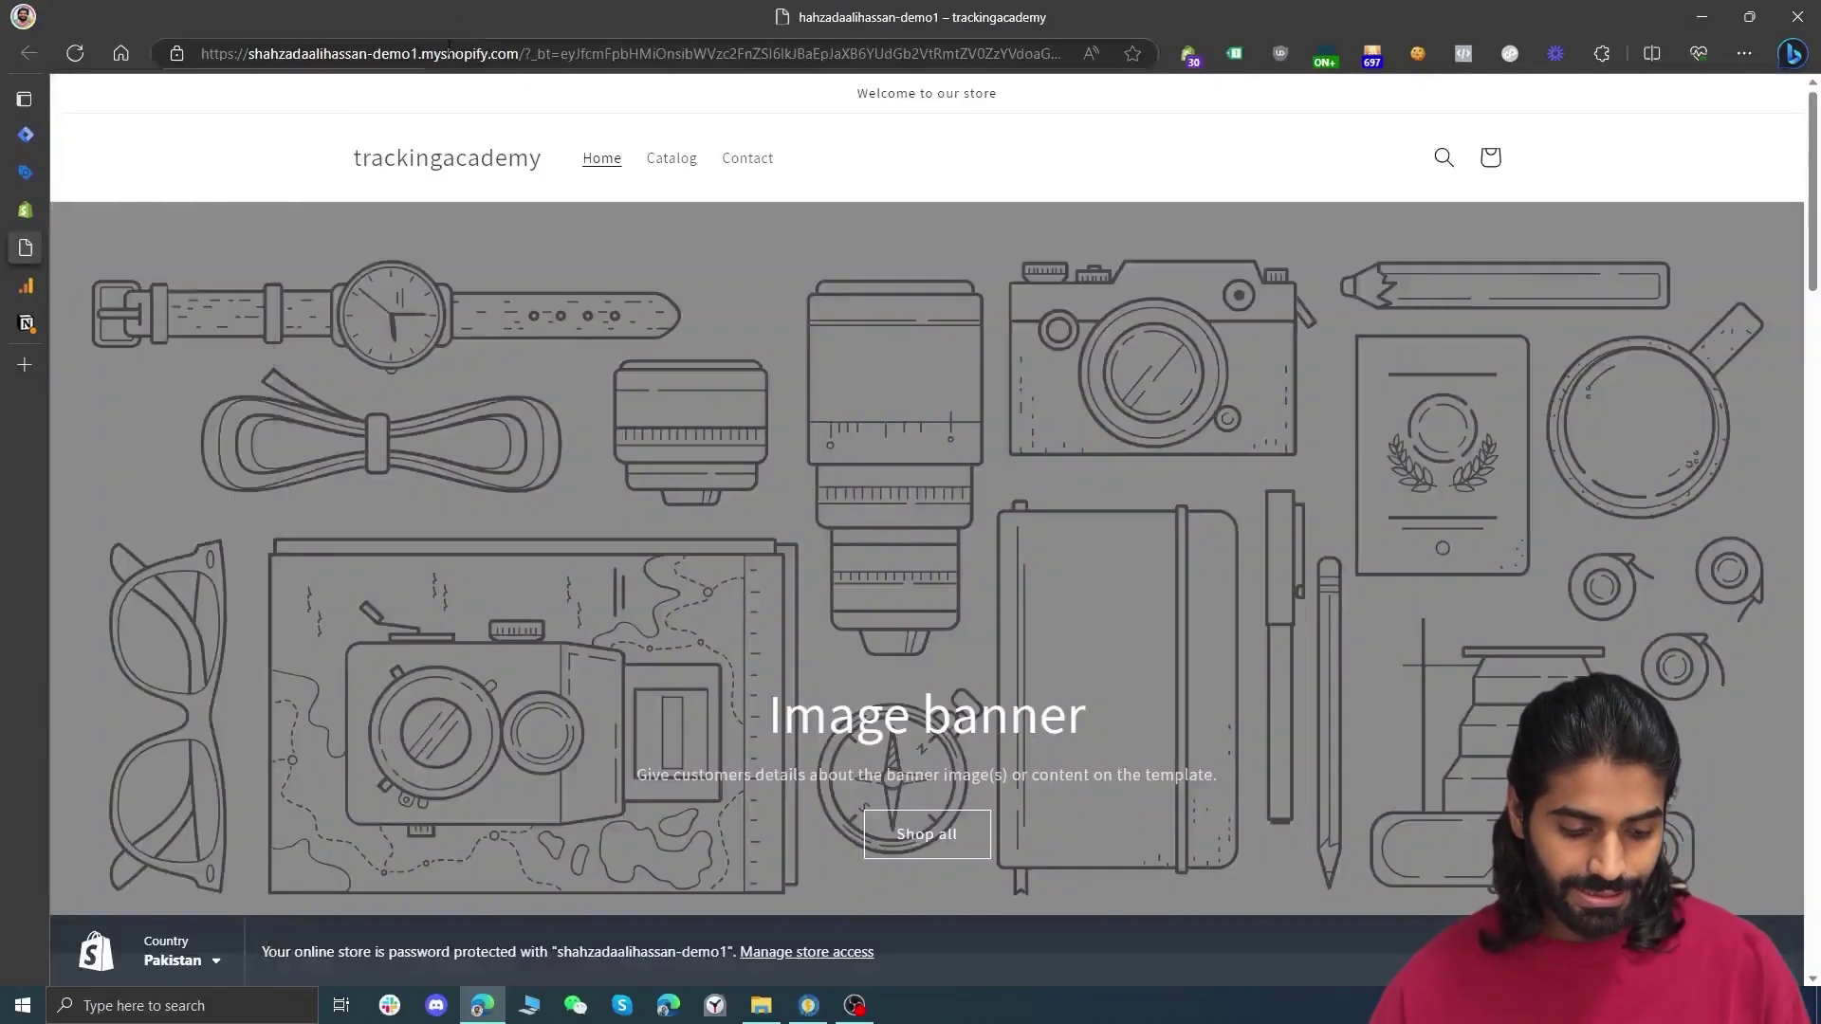
pyautogui.click(474, 55)
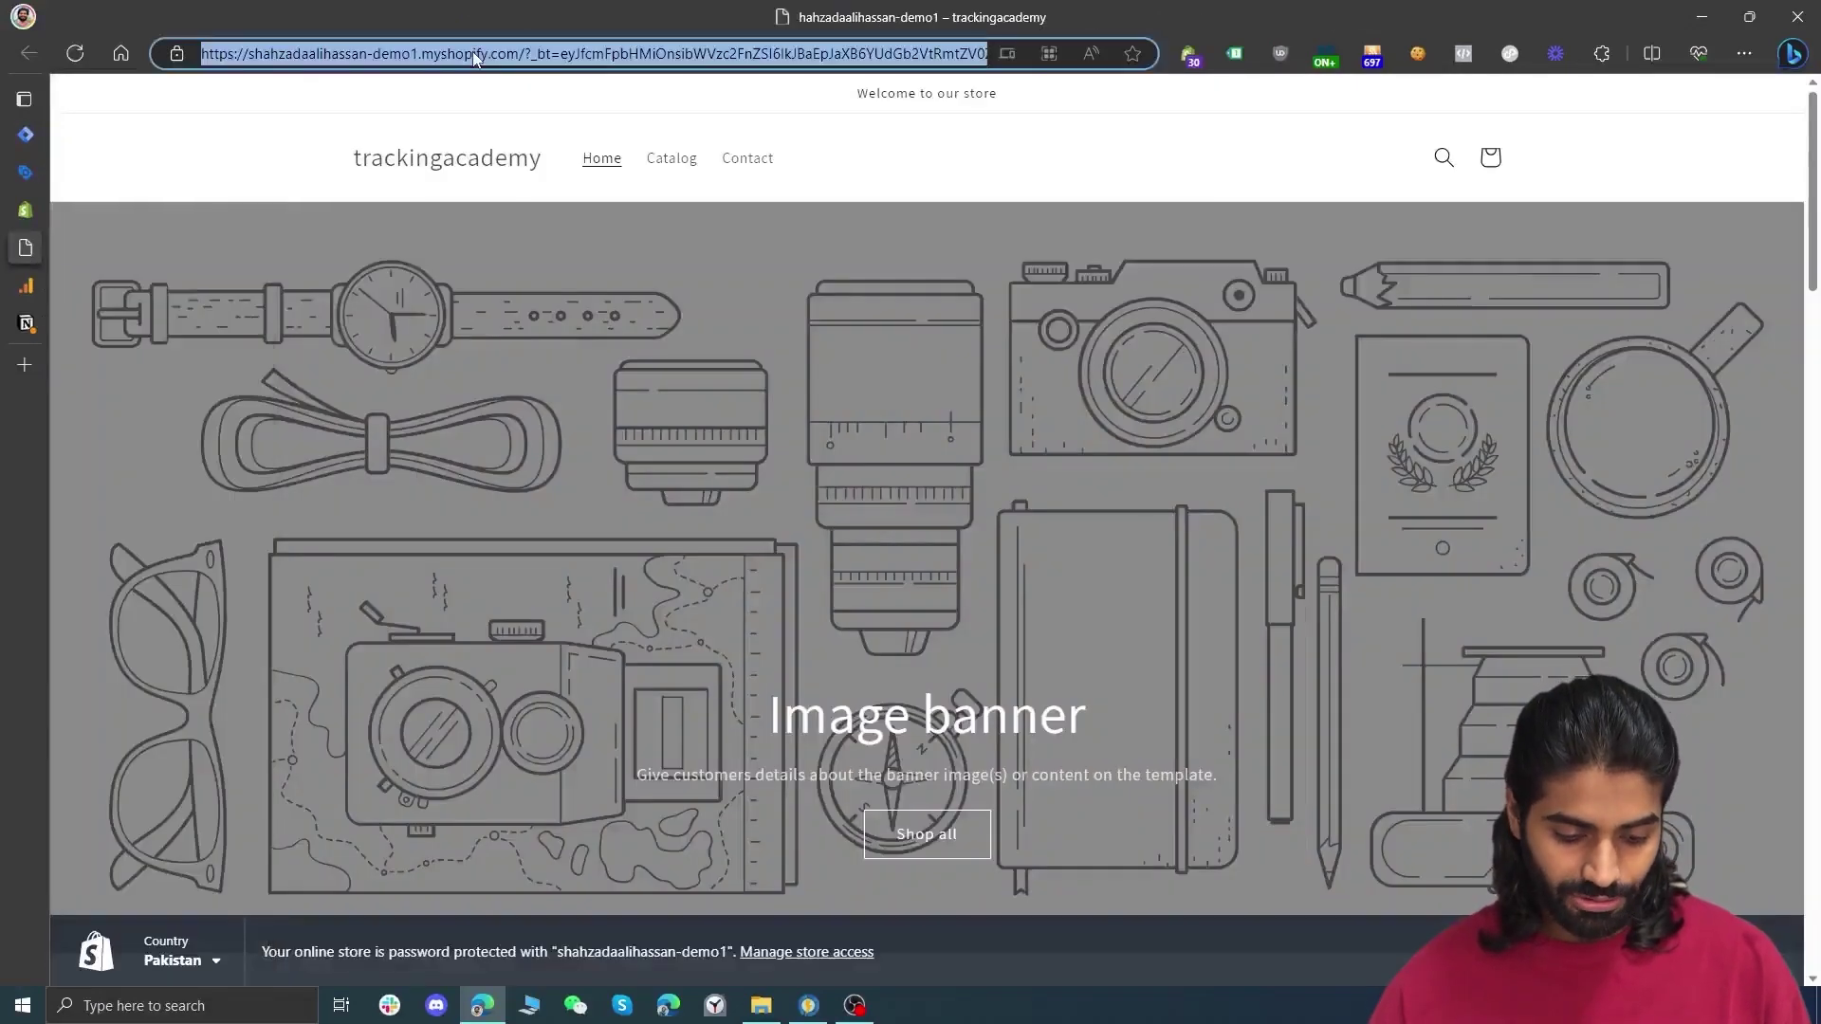
pyautogui.hotkey('ctrl', 'c')
pyautogui.click(25, 172)
pyautogui.hotkey('ctrl', 'v')
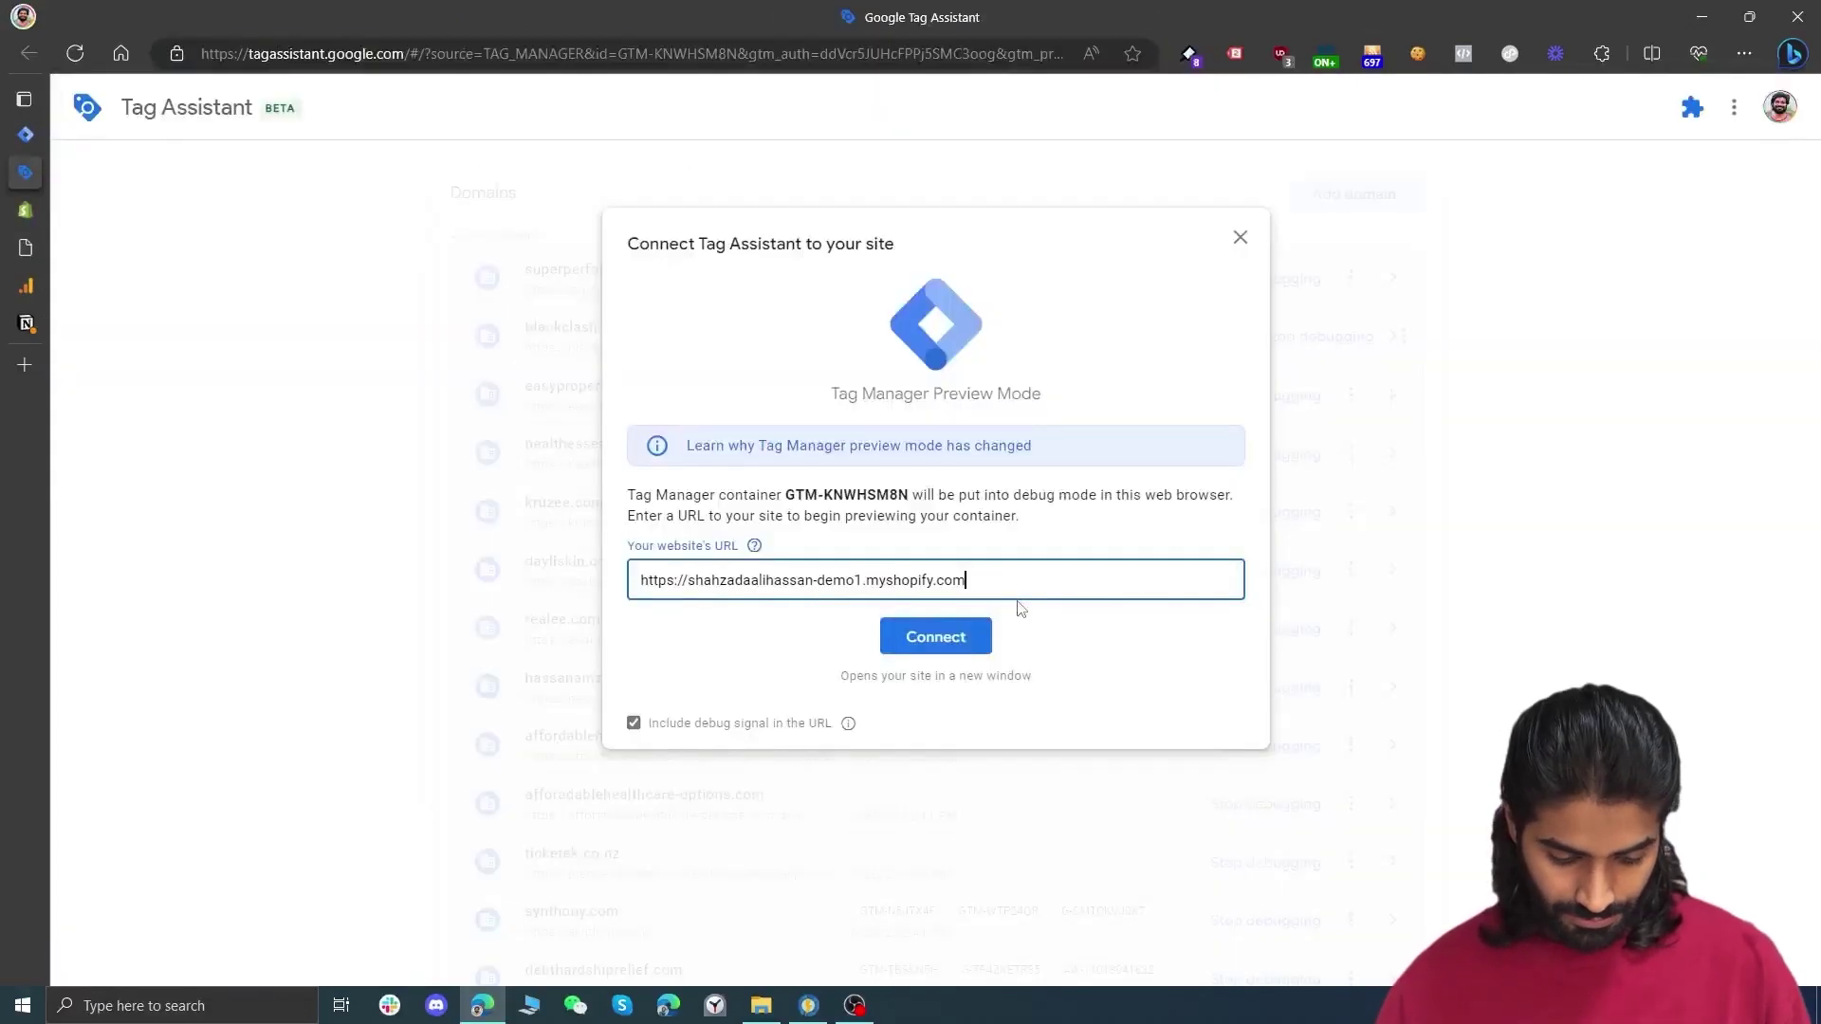
pyautogui.click(967, 638)
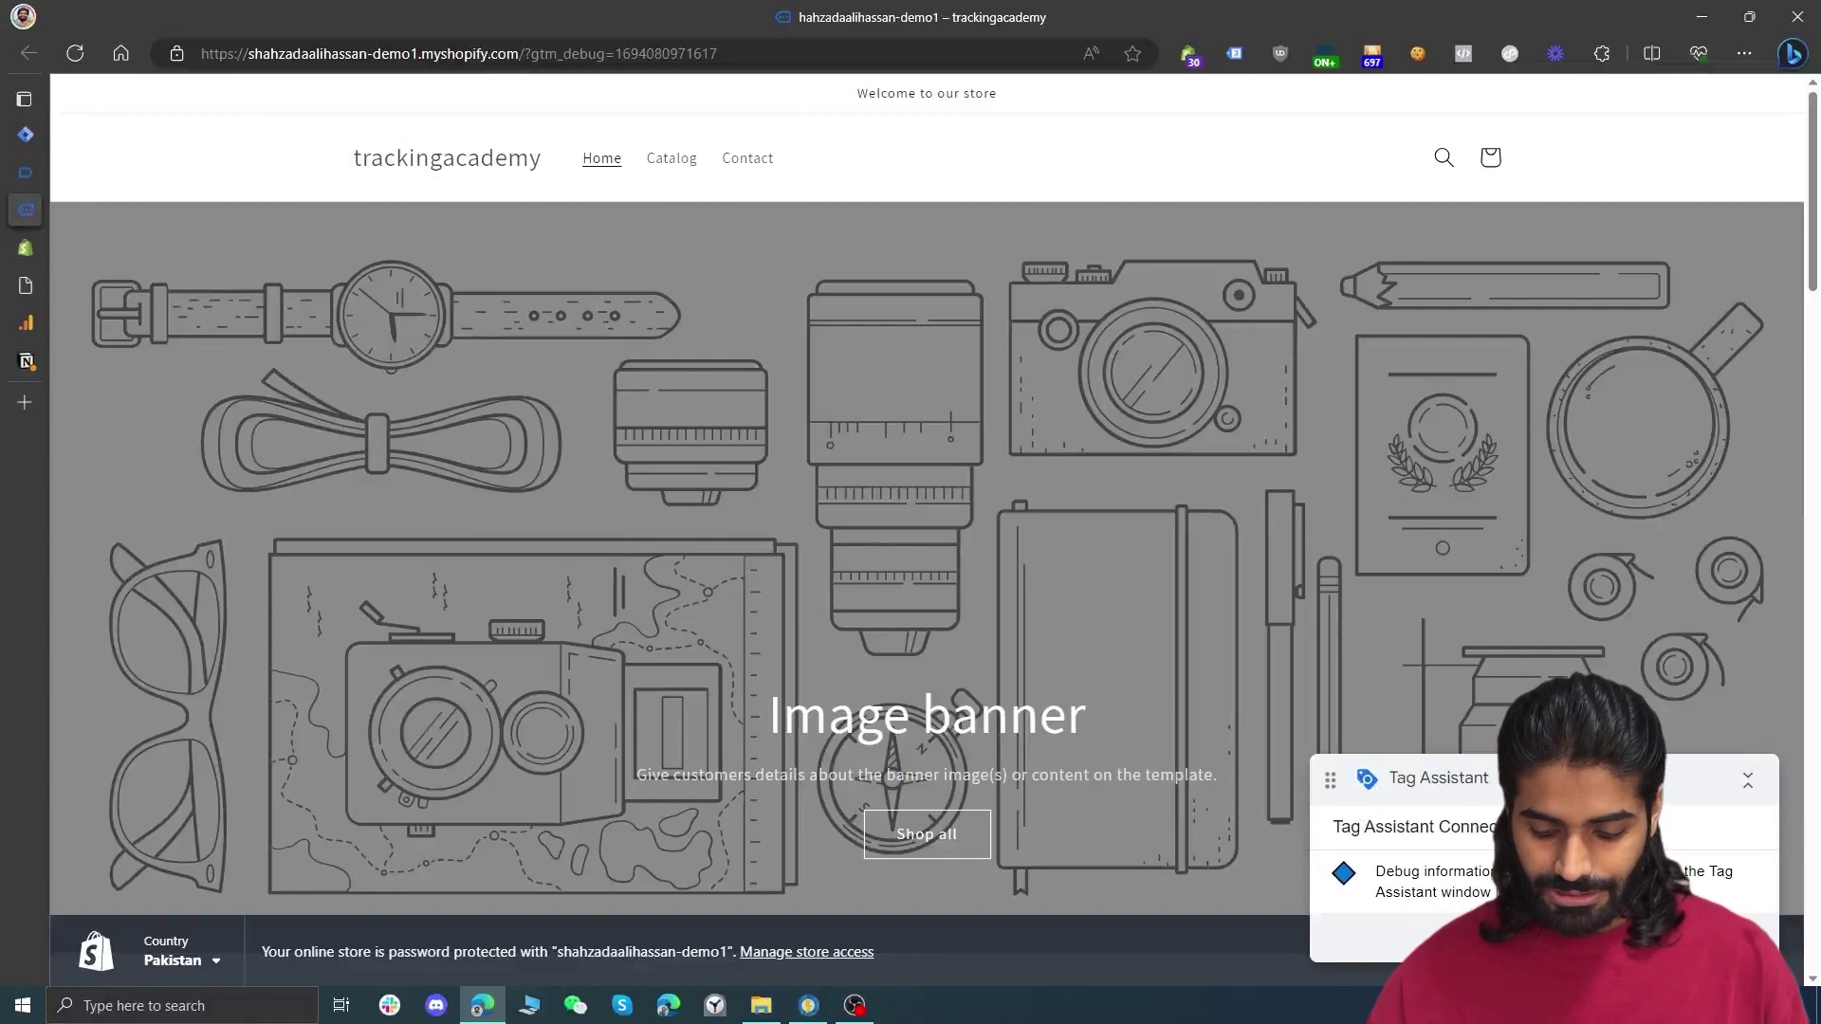
# Check the tags detected on the store page with Tag Assistant Legacy and view the Global site tag's details
pyautogui.click(1234, 53)
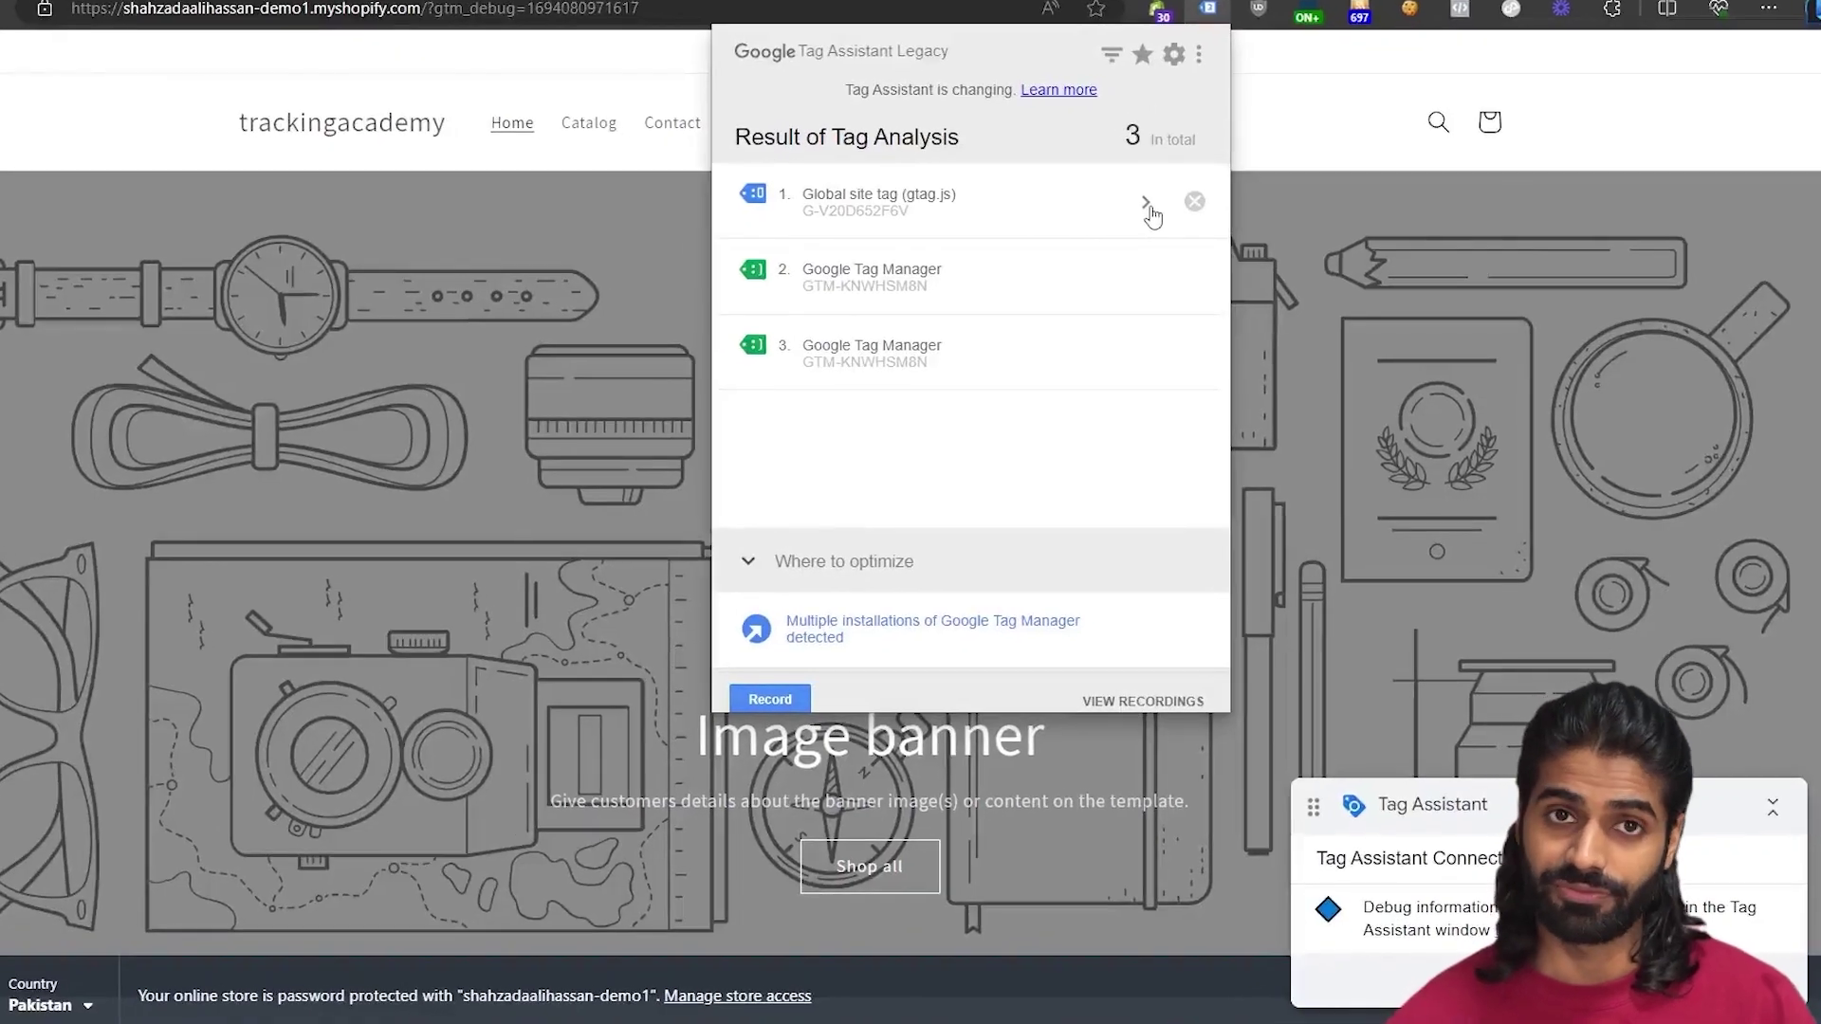
pyautogui.click(1146, 203)
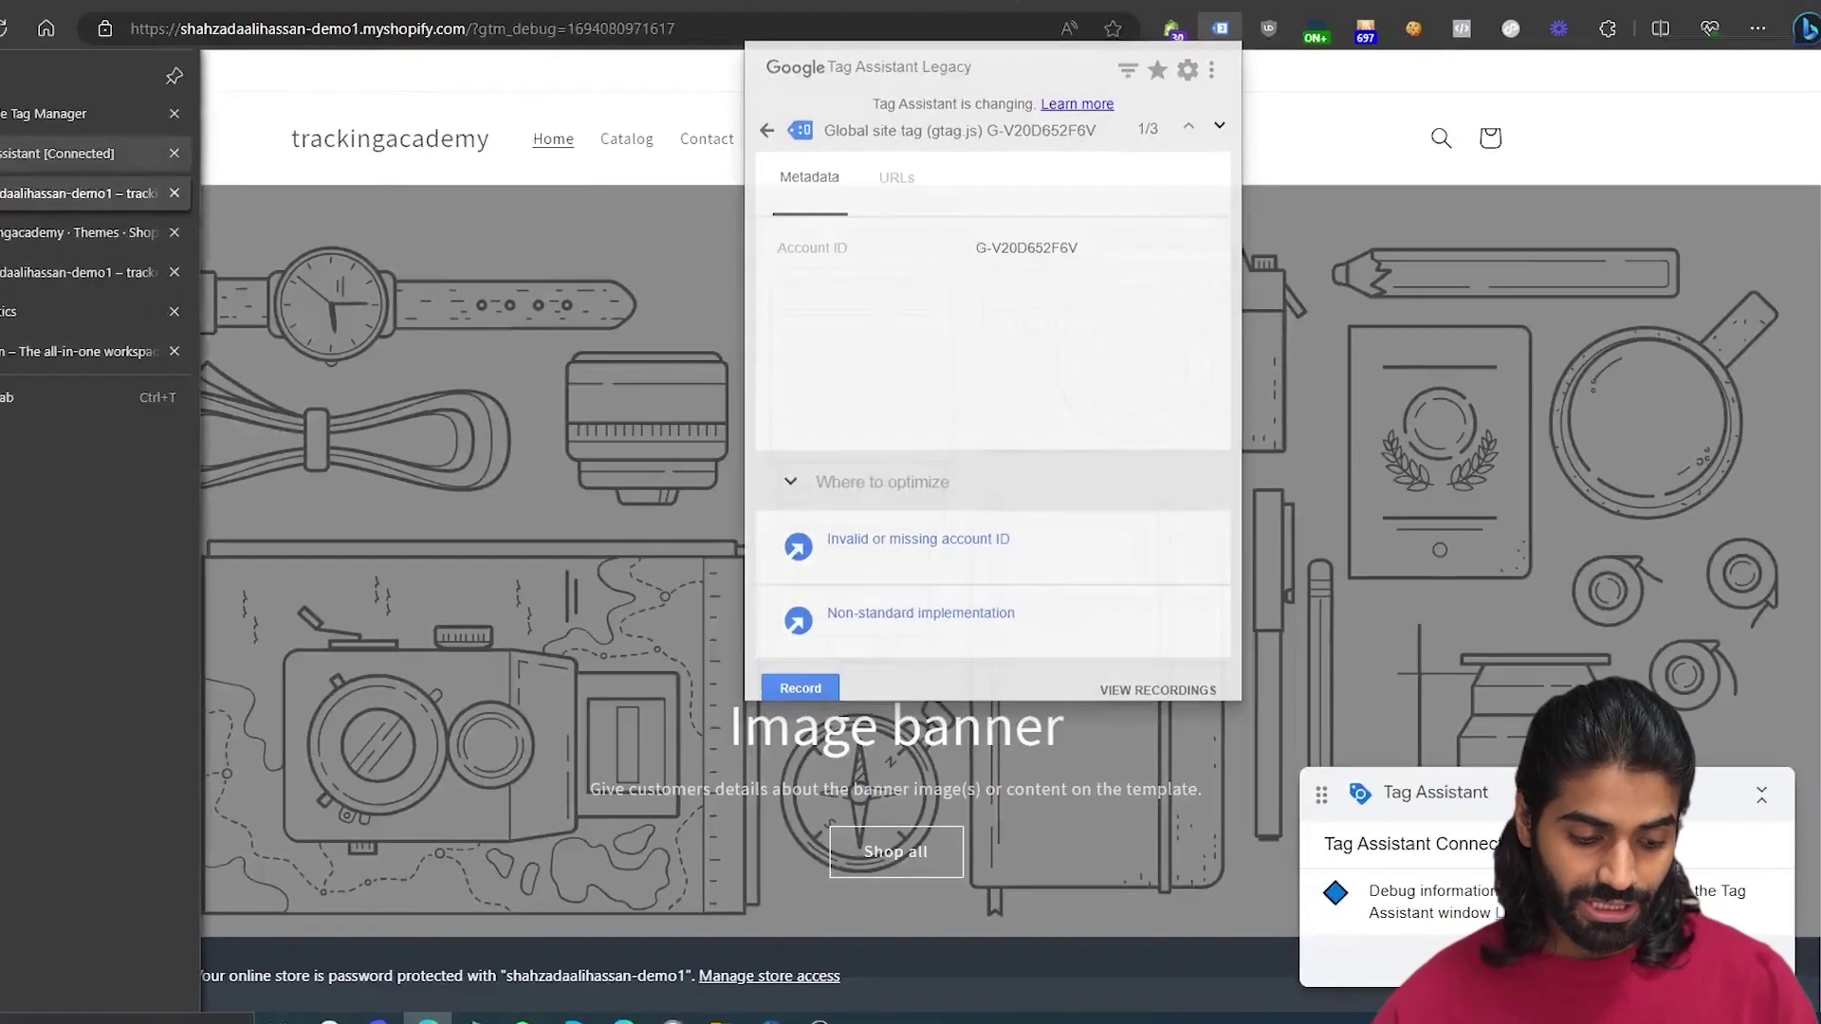
# In Tag Assistant, check the tags fired on Container Loaded and inspect the parameters of the GA4 tag's Page View hit
pyautogui.click(15, 177)
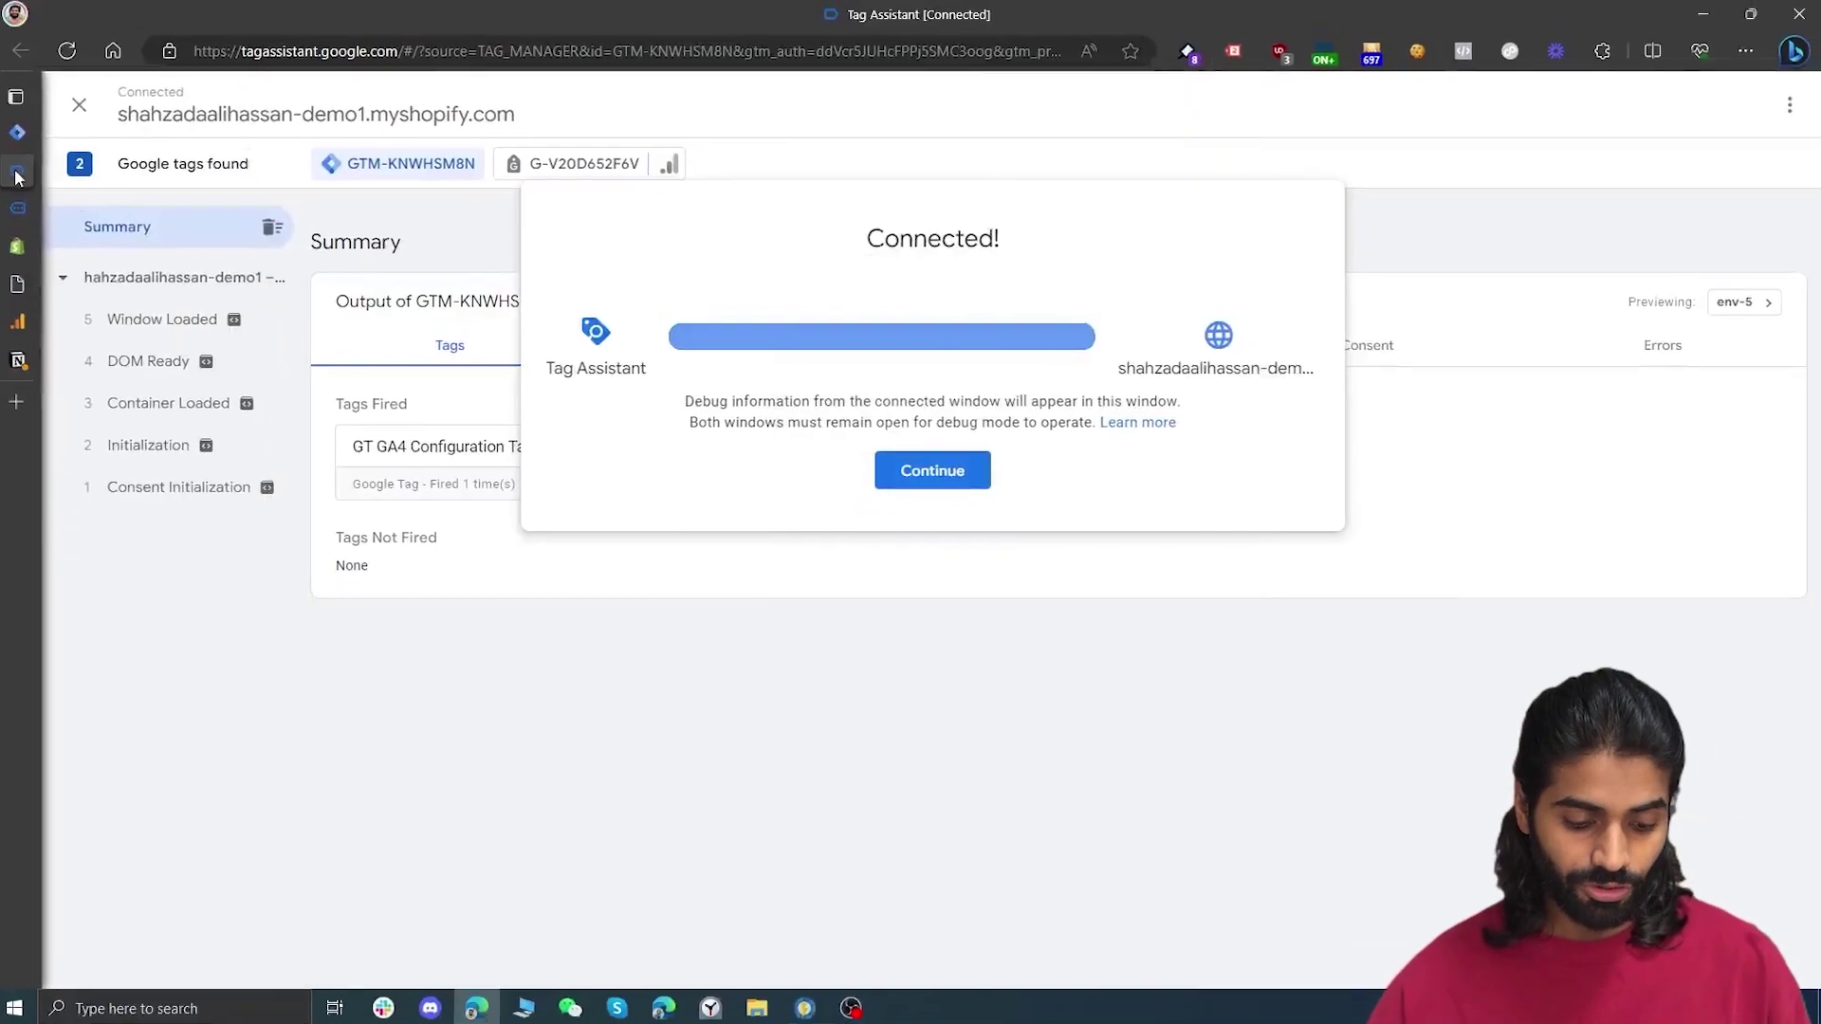
pyautogui.click(939, 470)
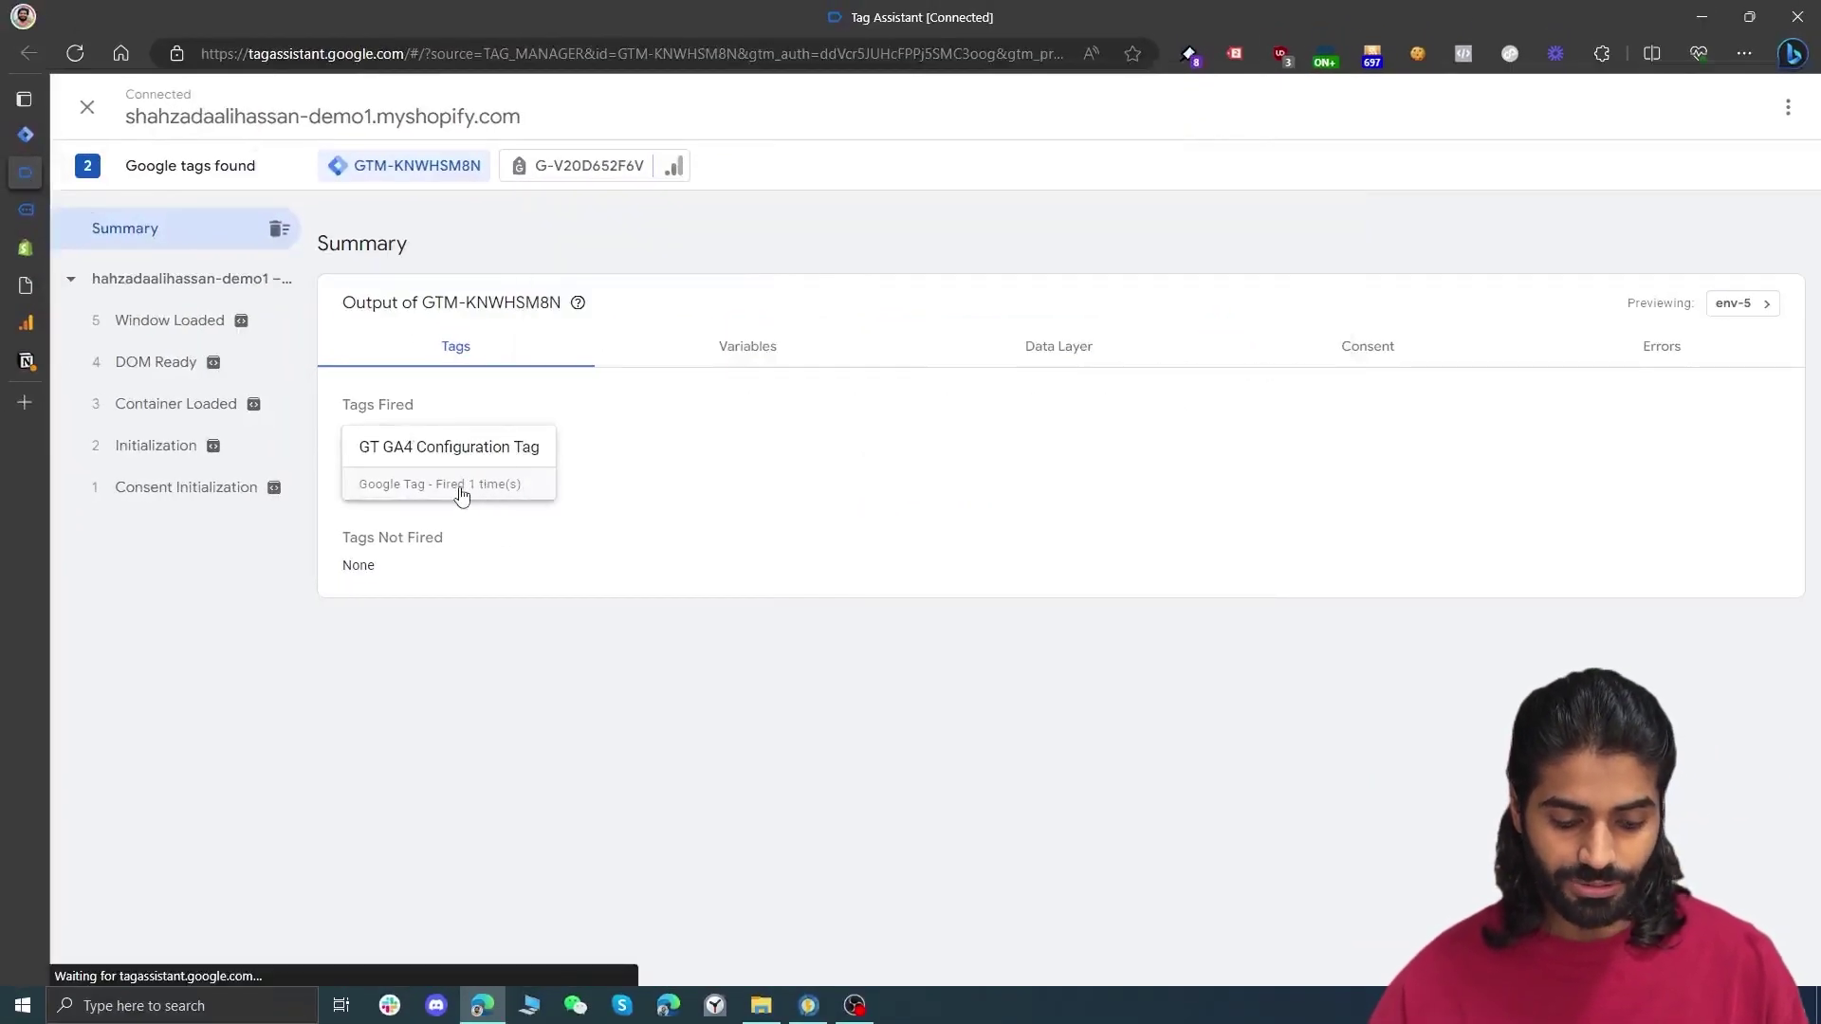
pyautogui.click(245, 414)
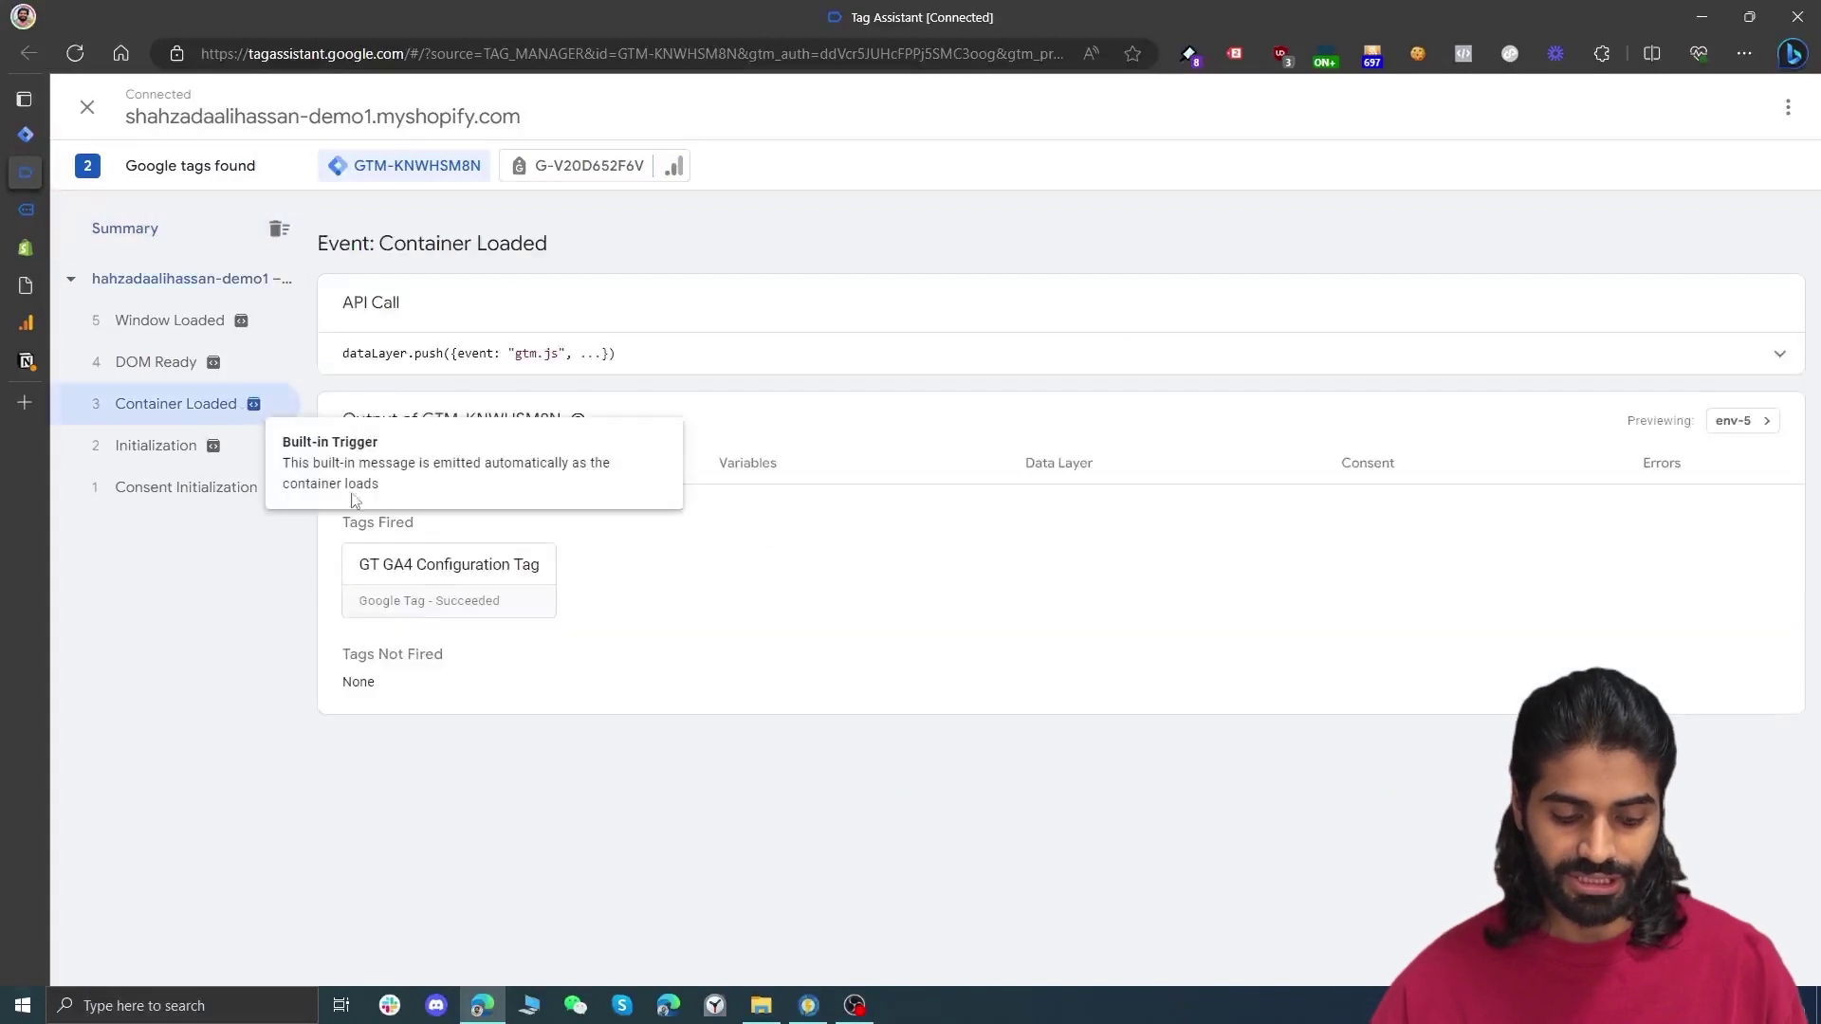
pyautogui.click(641, 178)
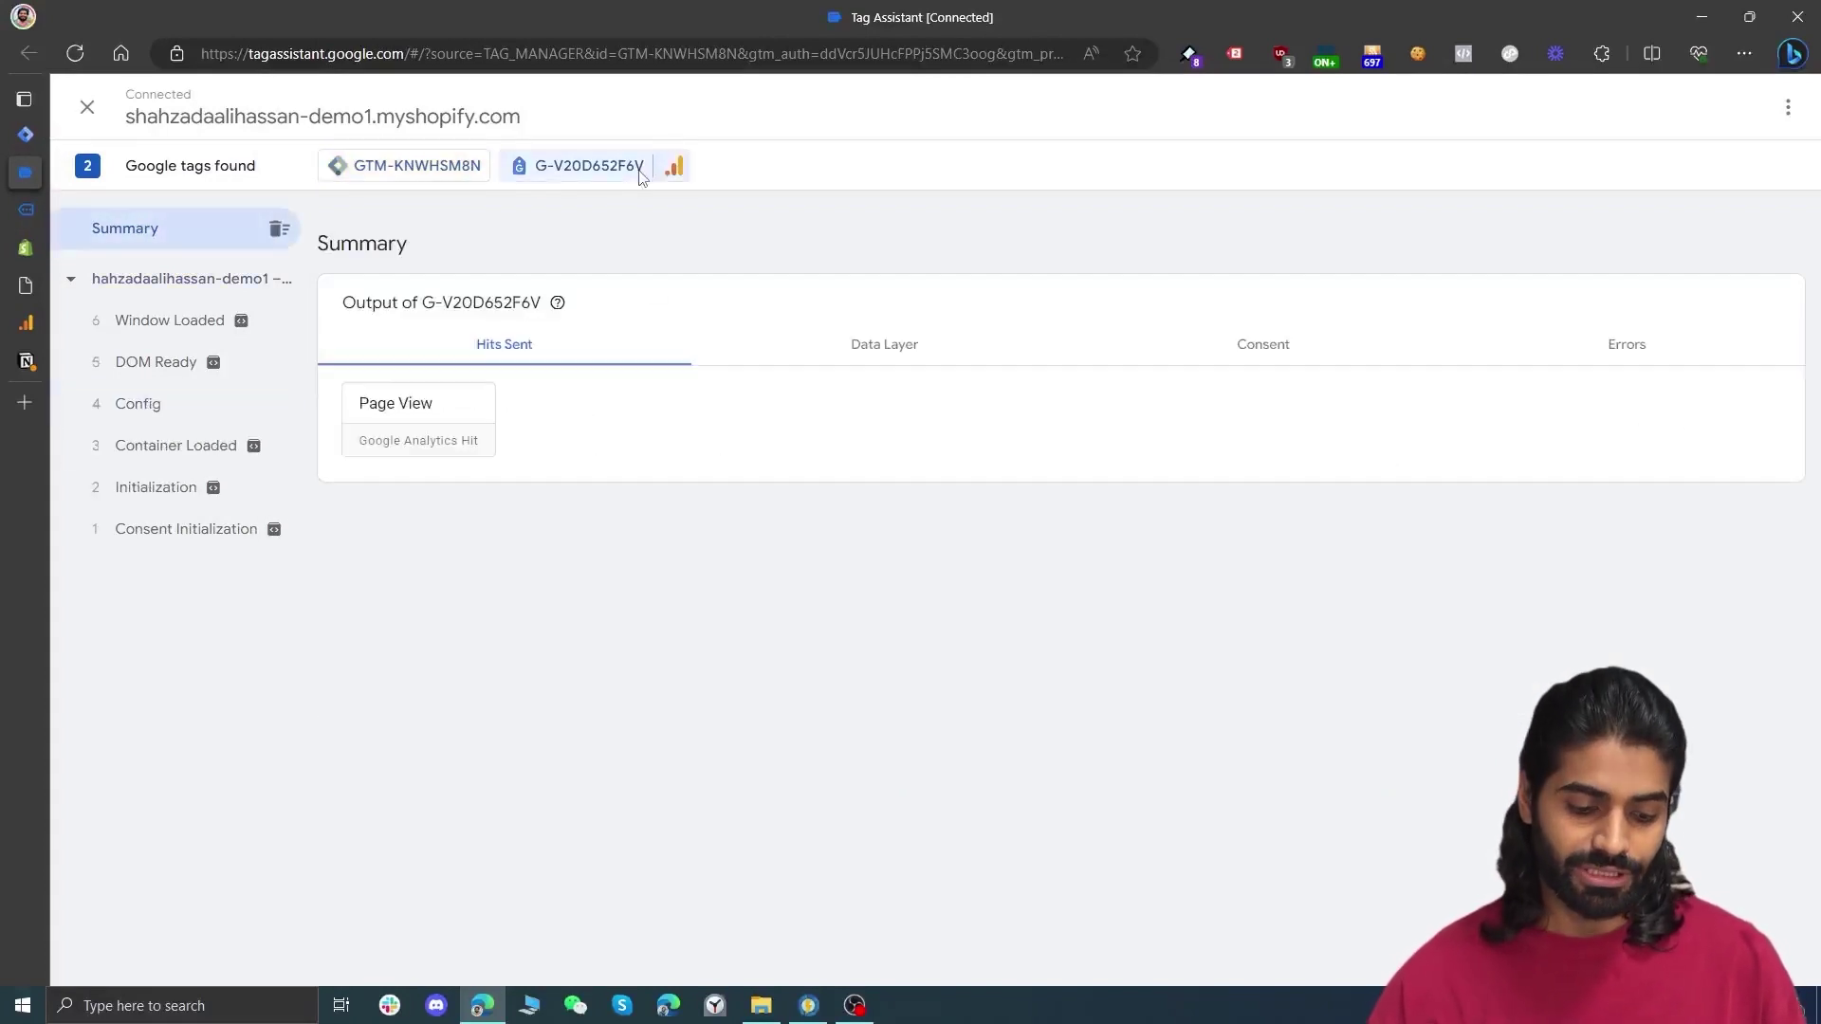
pyautogui.click(479, 420)
pyautogui.scroll(-2, 1046, 472)
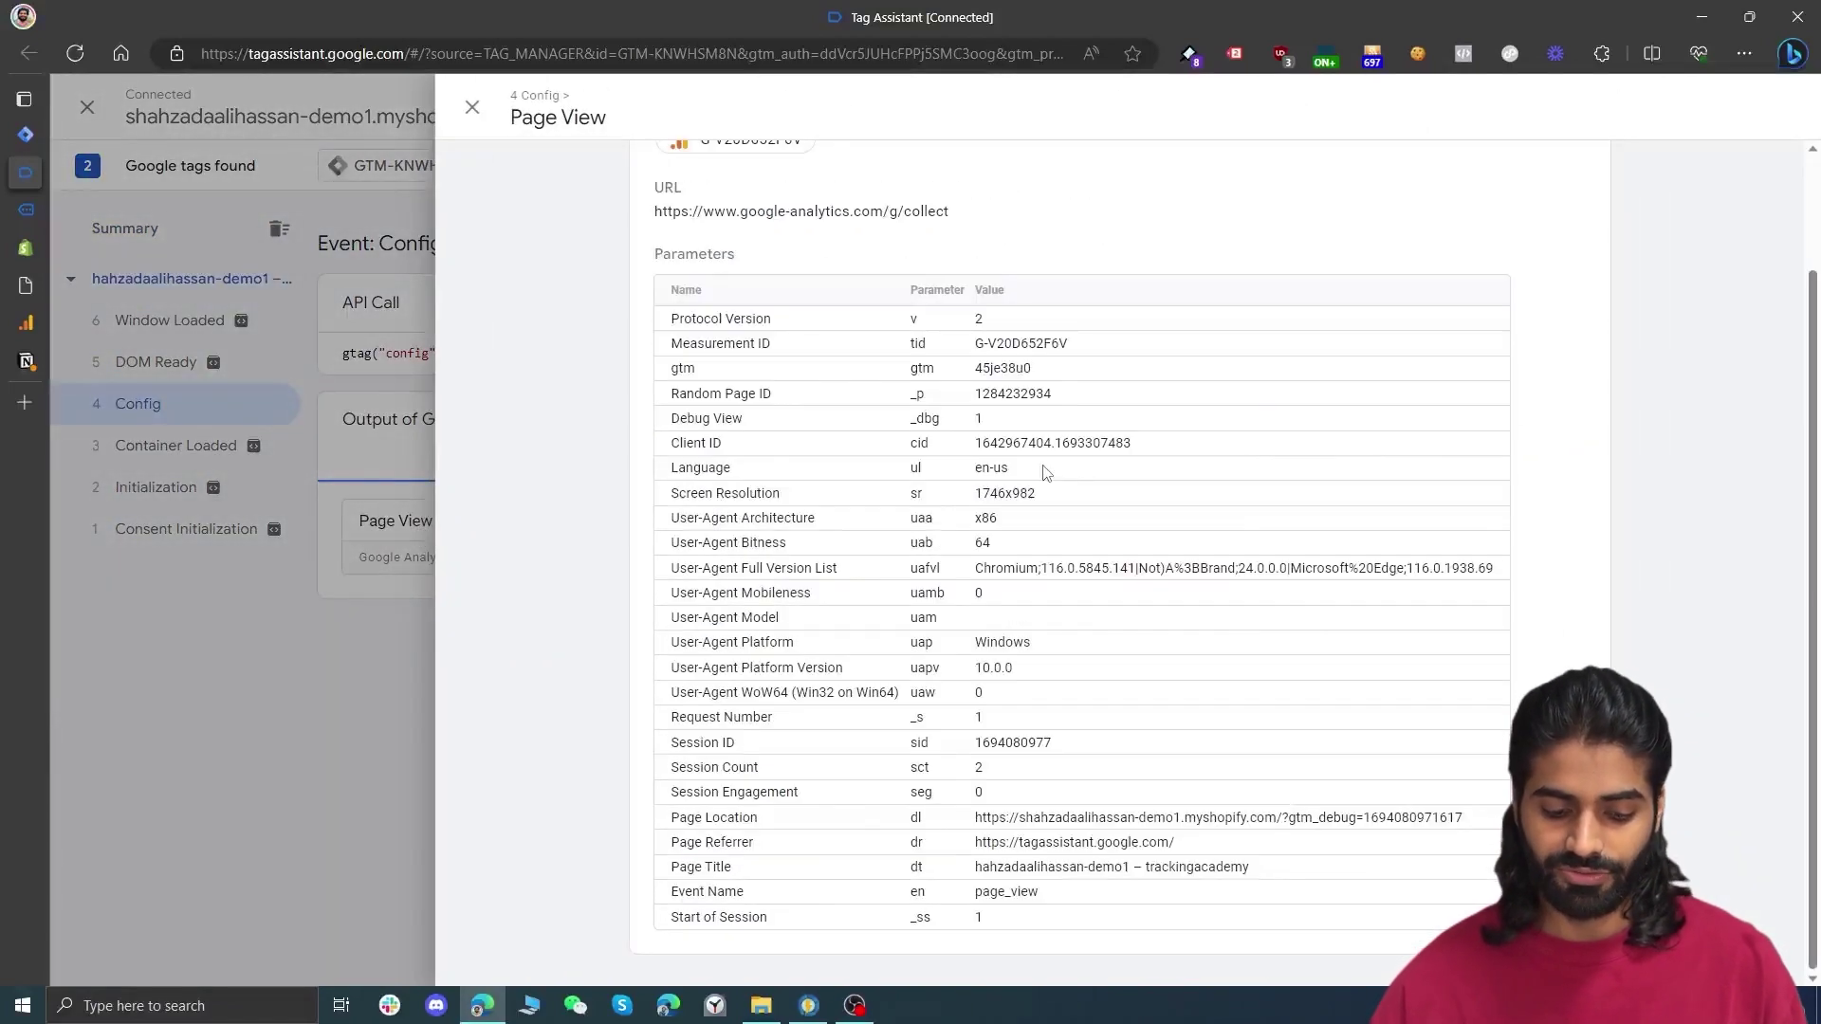
# Switch to Google Analytics and open the property's DebugView to check the incoming store events
pyautogui.moveTo(25, 327)
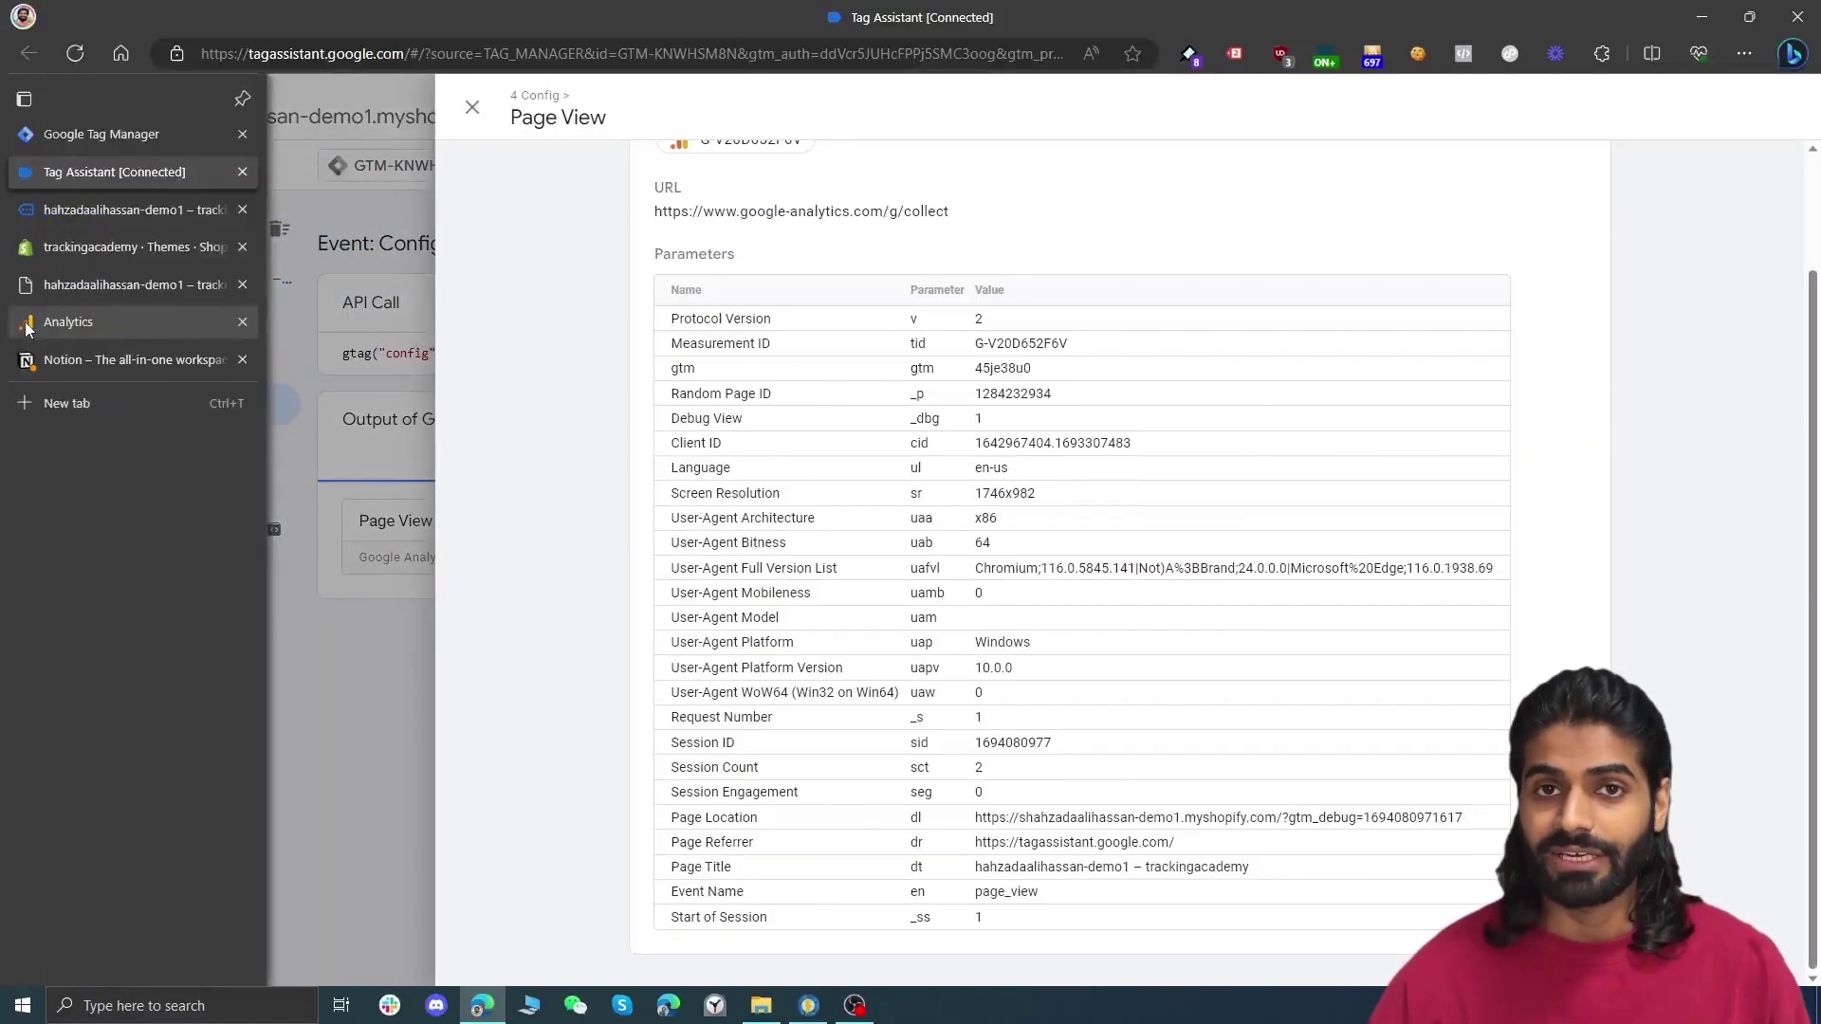
pyautogui.click(25, 328)
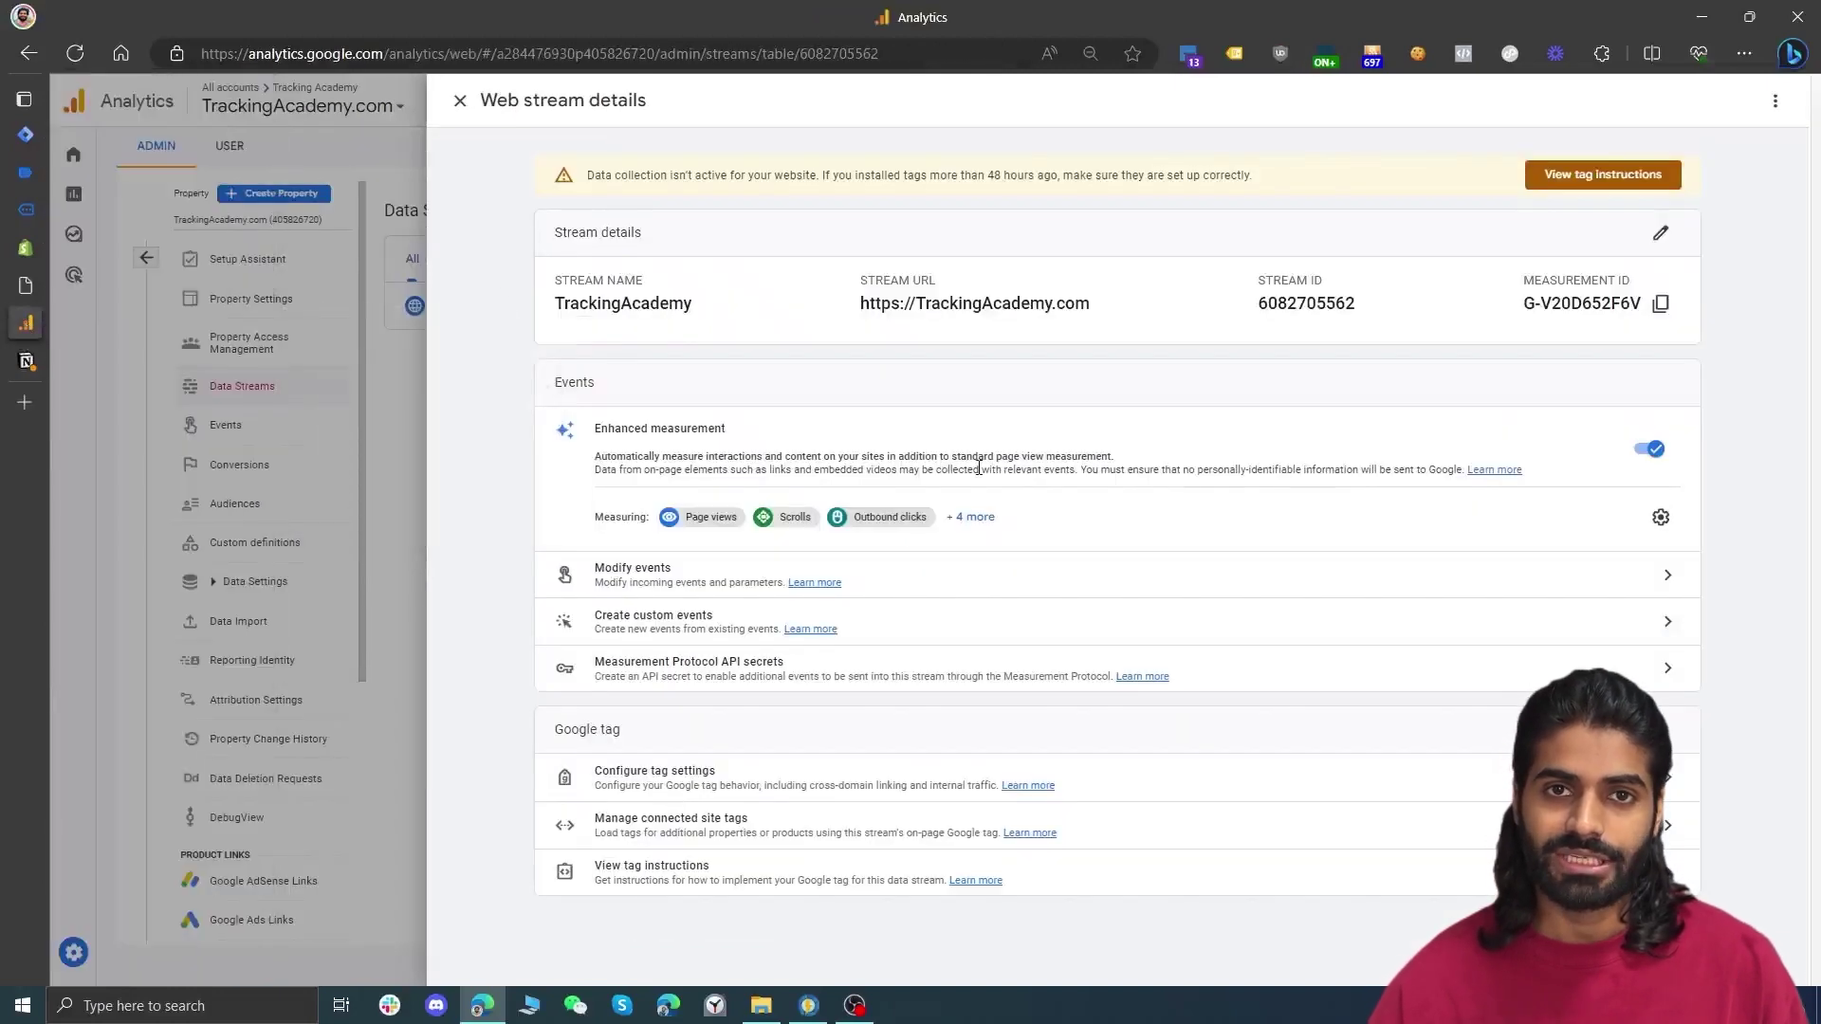
pyautogui.click(231, 405)
pyautogui.click(278, 817)
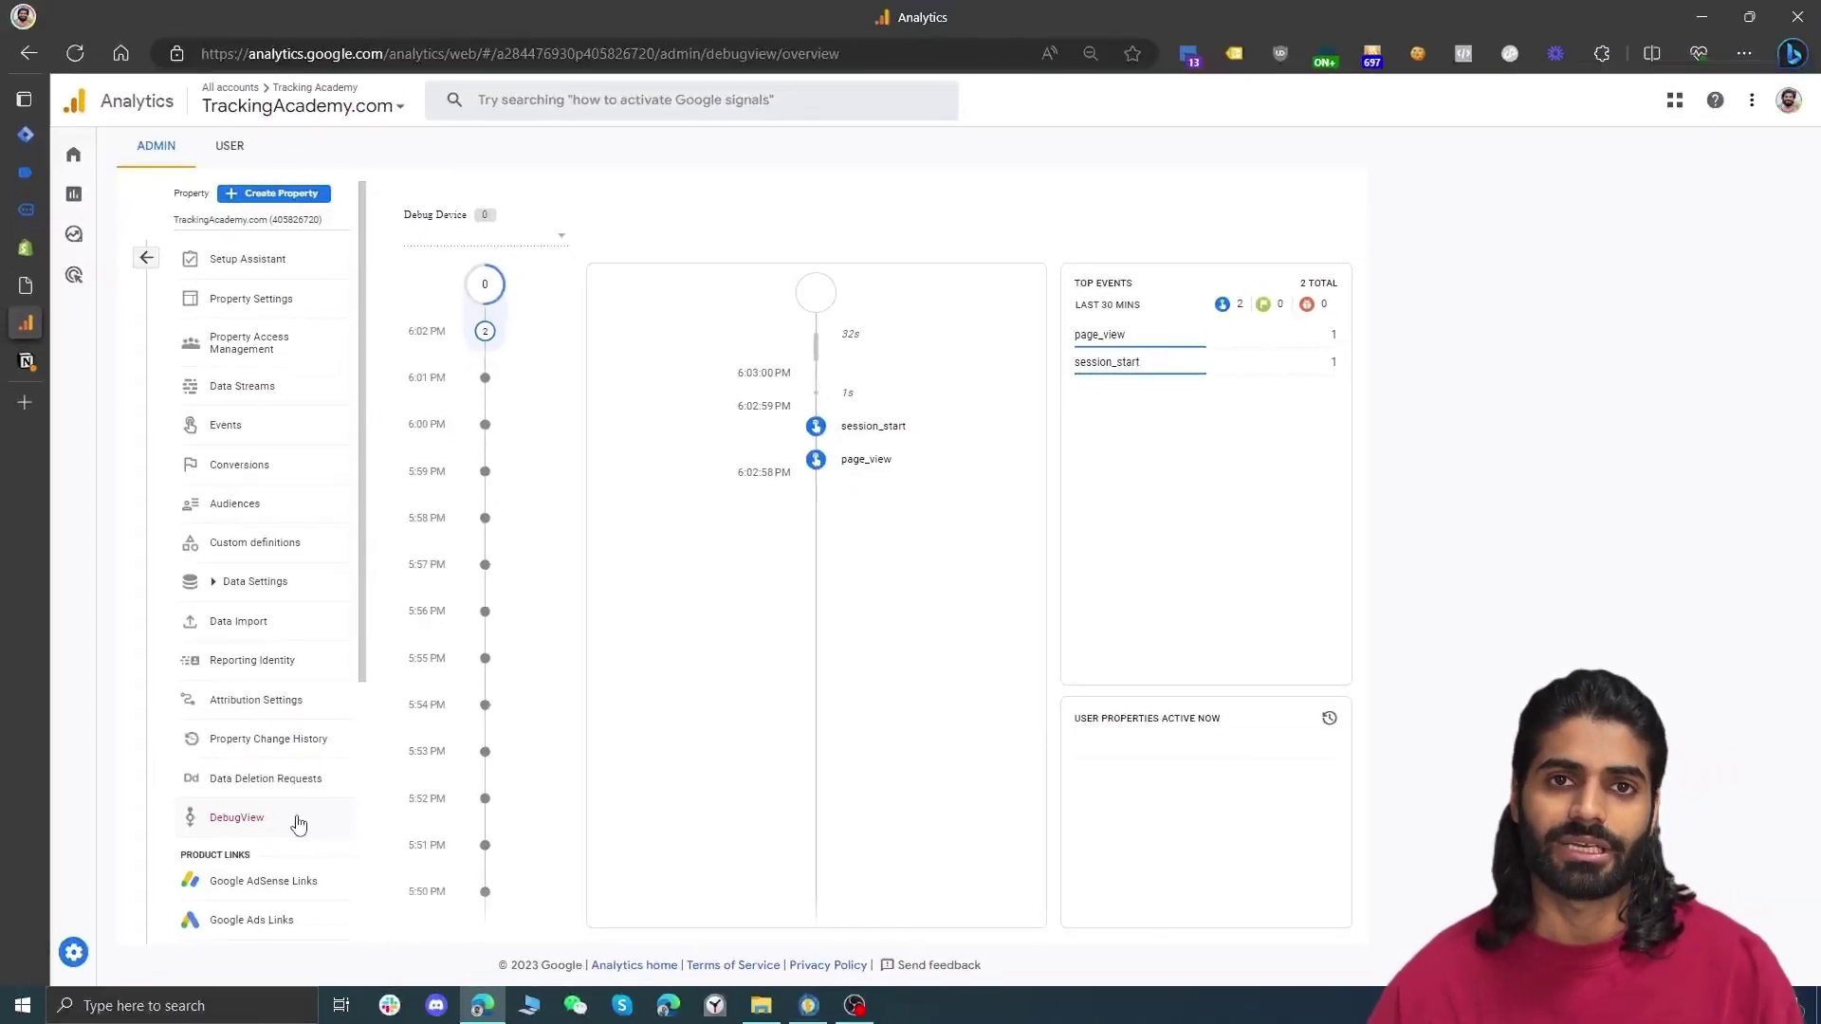
pyautogui.moveTo(7, 390)
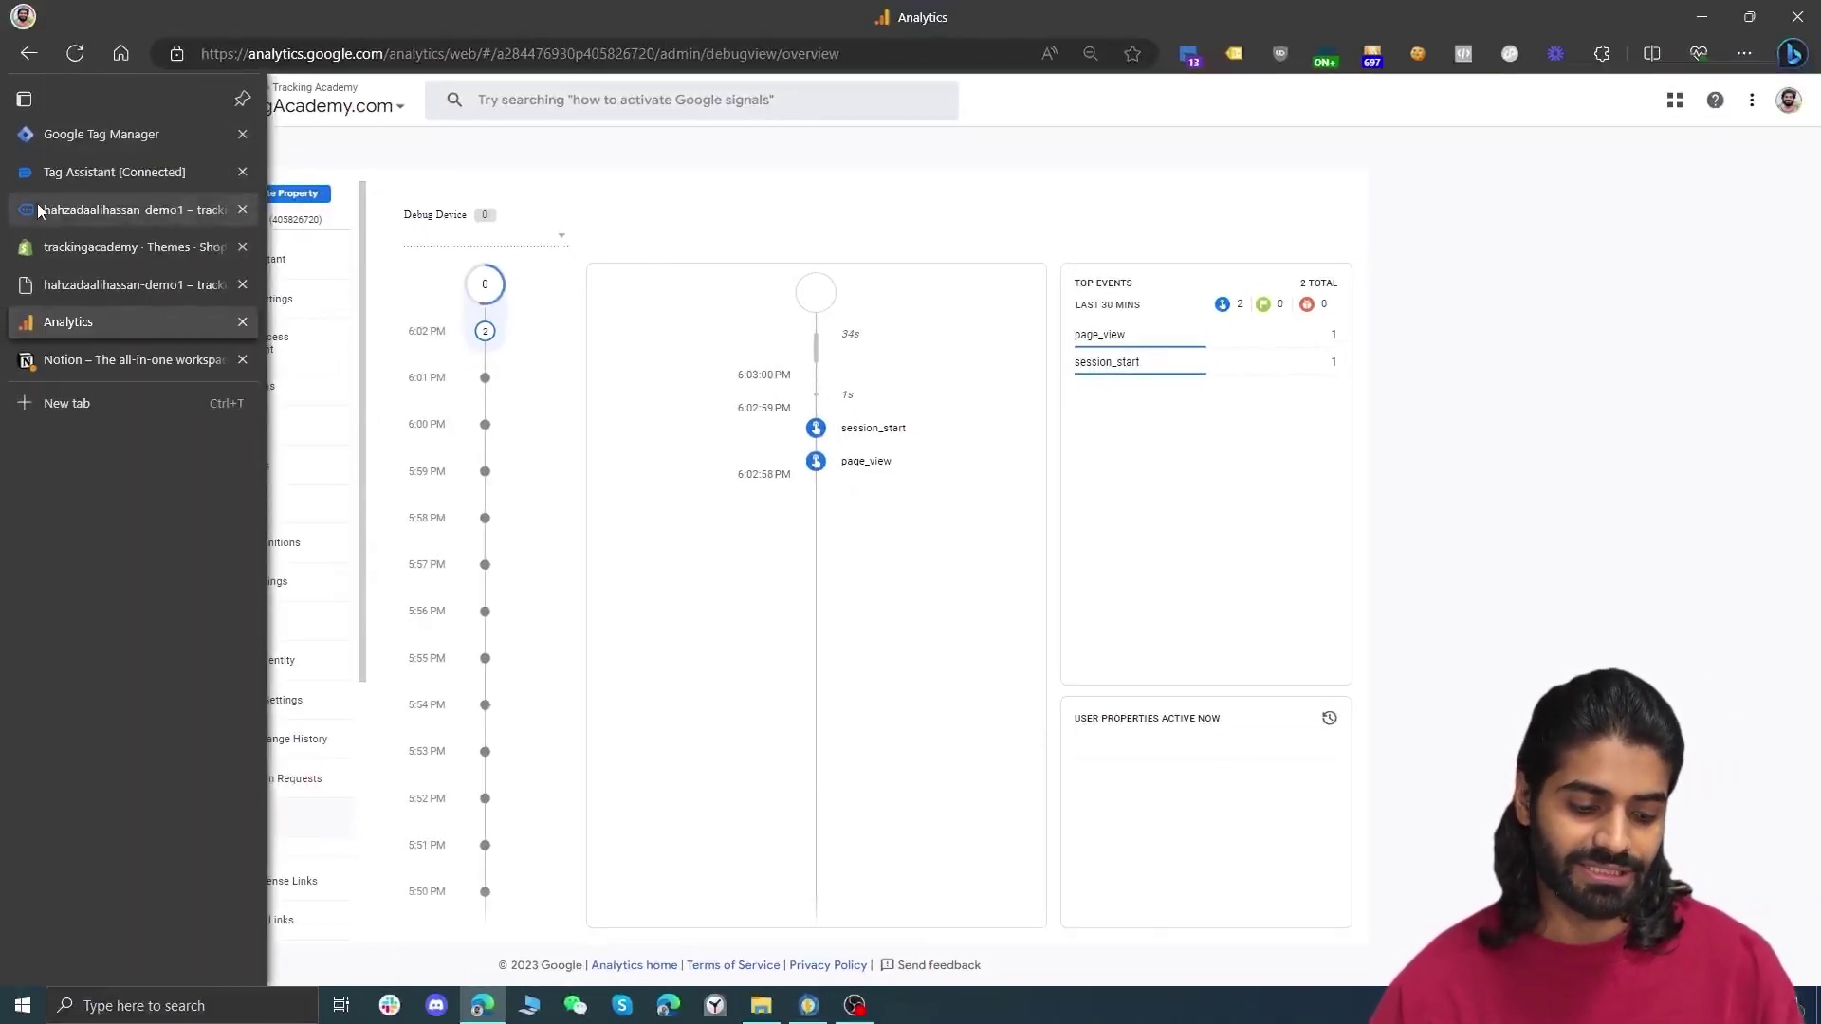
# Leave DebugView and open the property's Realtime overview report
pyautogui.moveTo(40, 210)
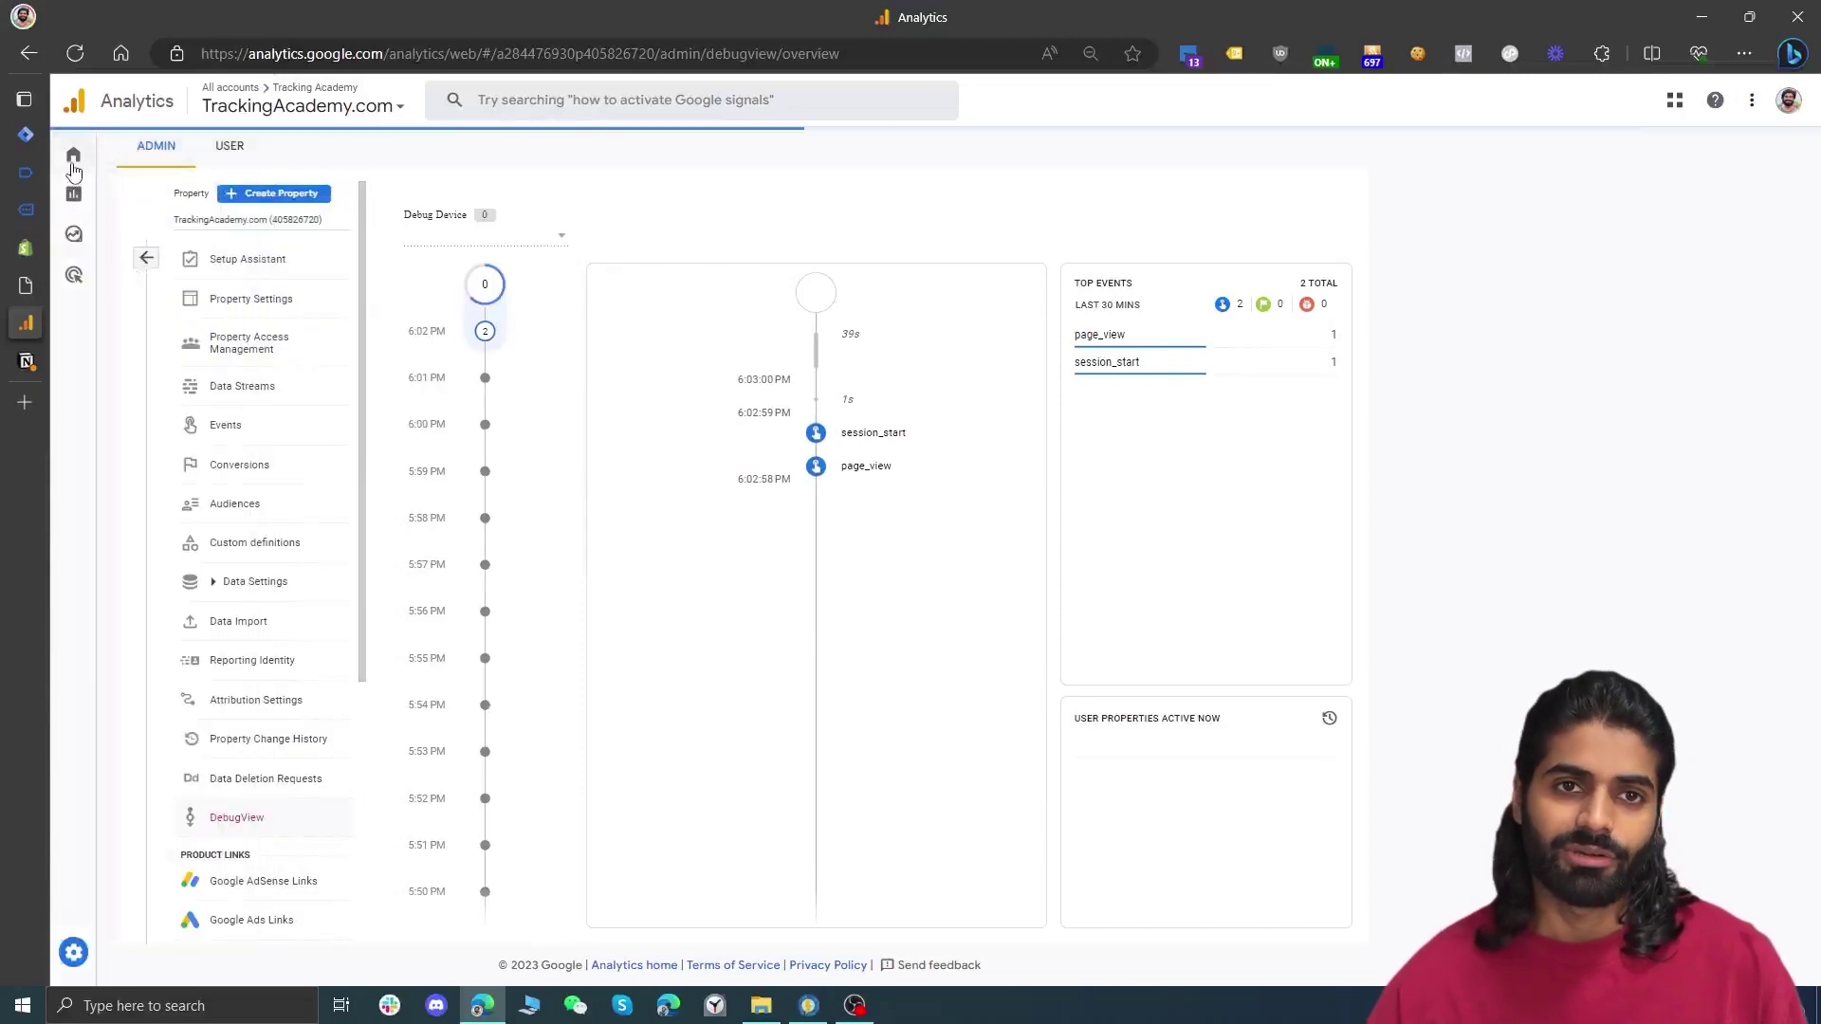
pyautogui.click(73, 166)
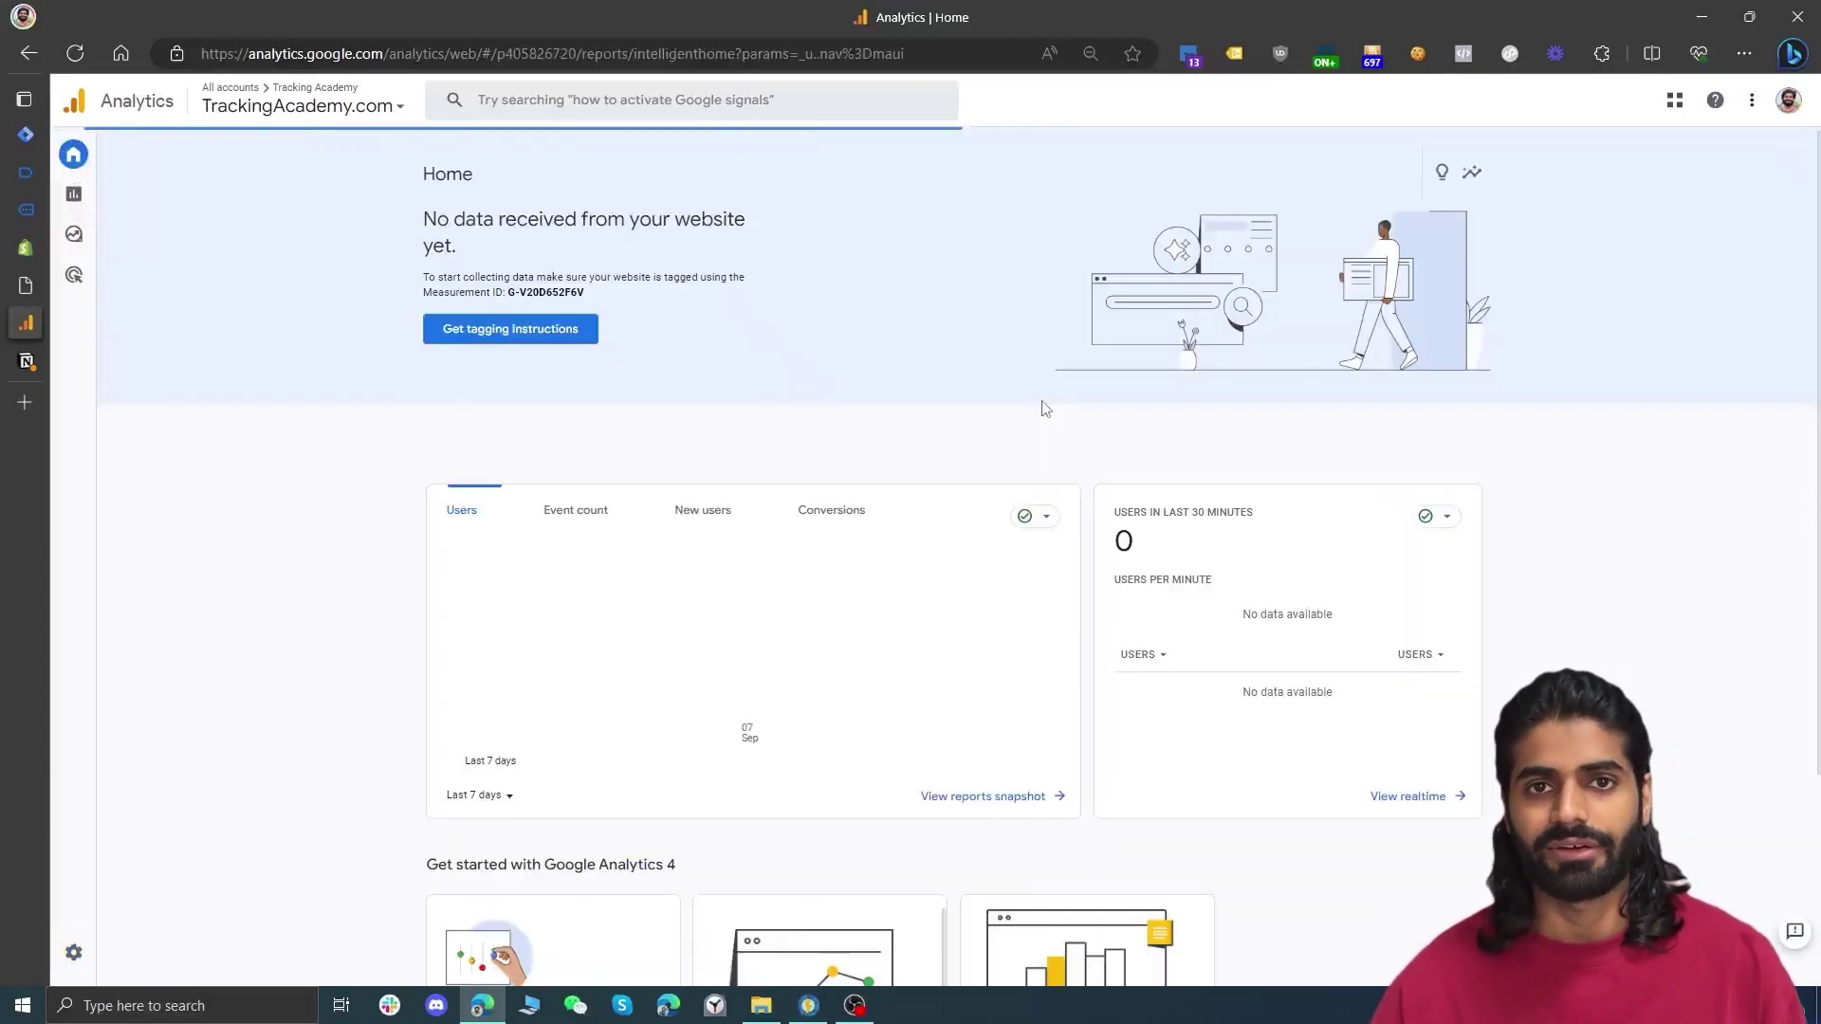
pyautogui.click(1437, 801)
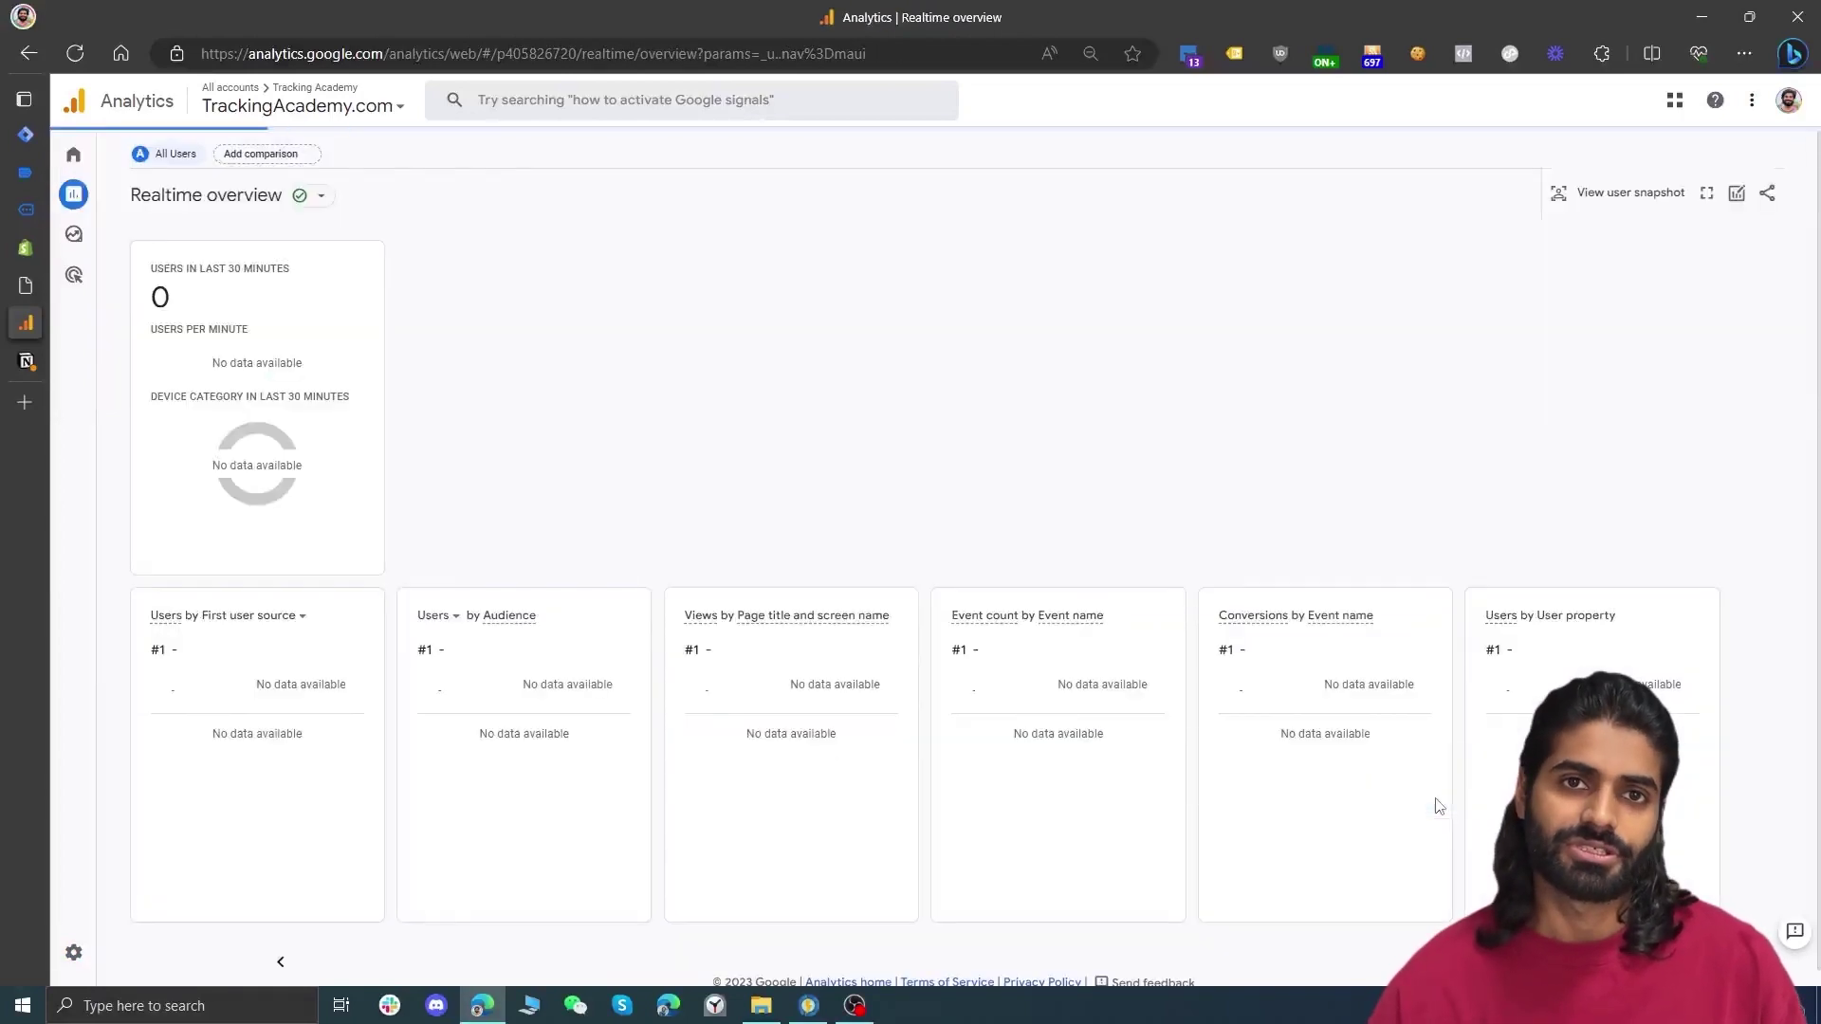
# Browse the store's catalog and Product 002 page, and check the views by page title in the refreshed Realtime report
pyautogui.hotkey('ctrl', '4')
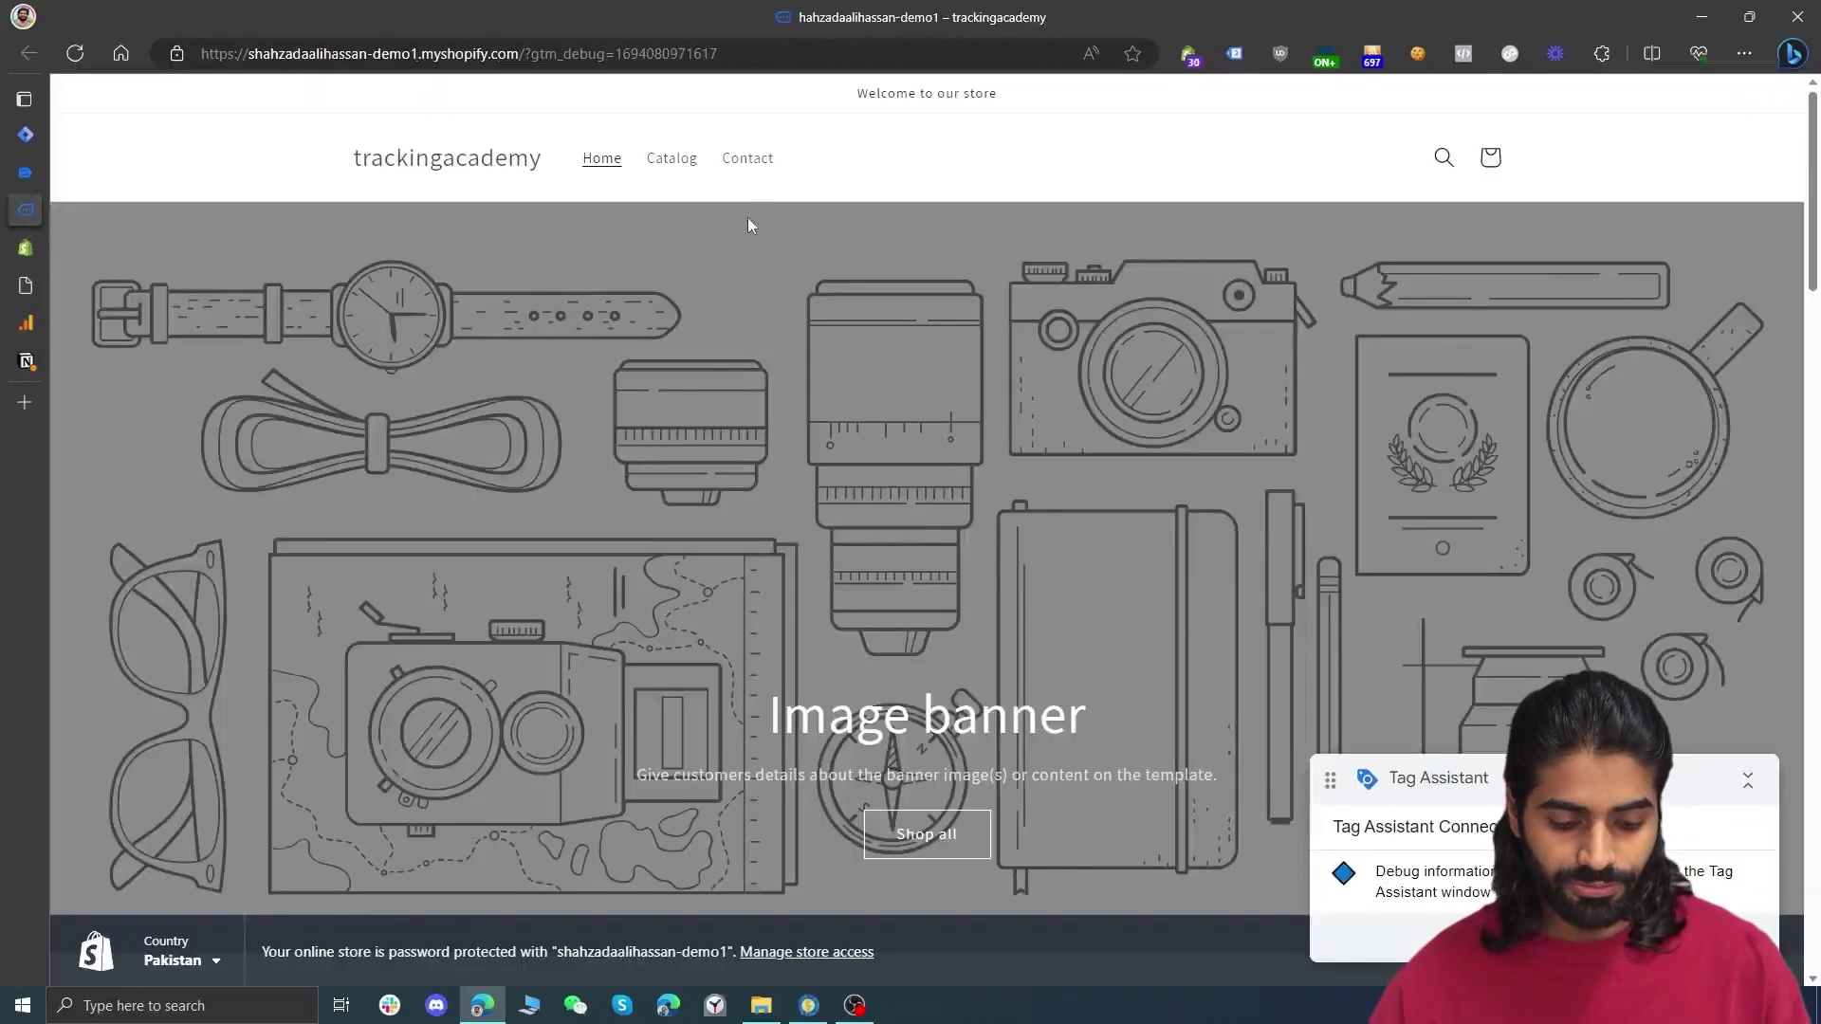
pyautogui.click(675, 163)
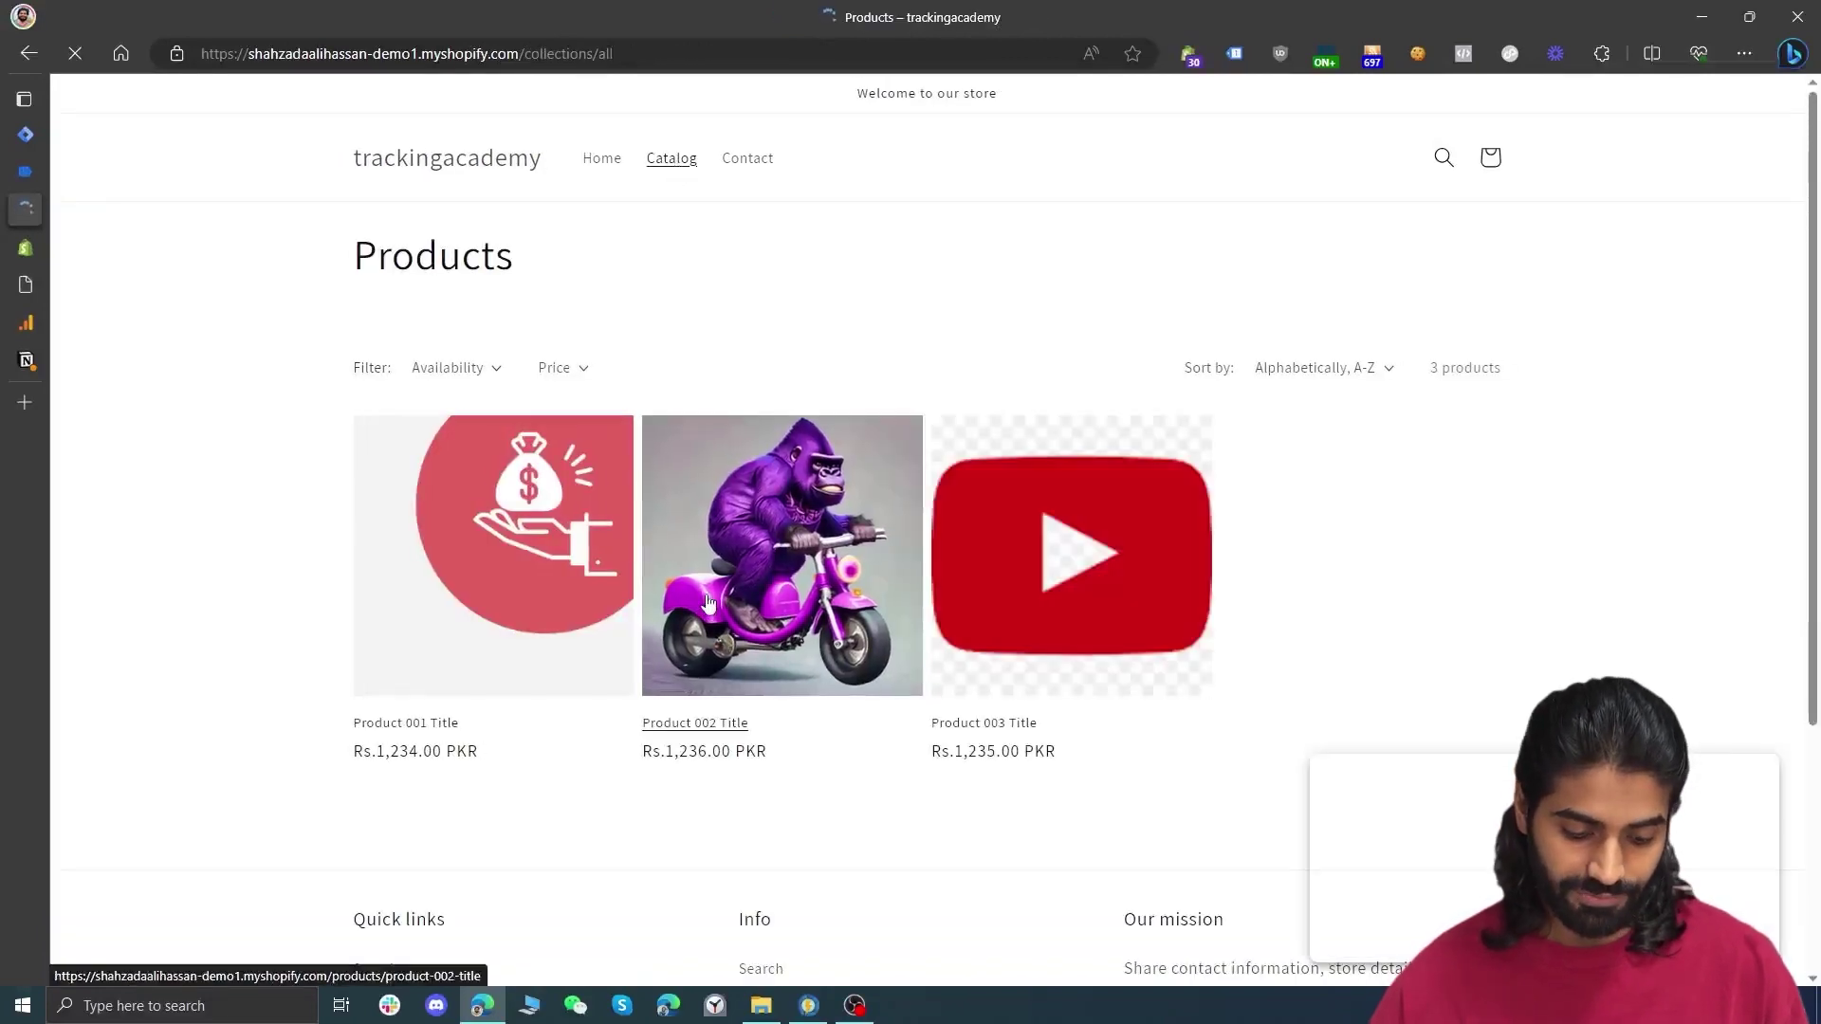
pyautogui.hotkey('ctrl', '6')
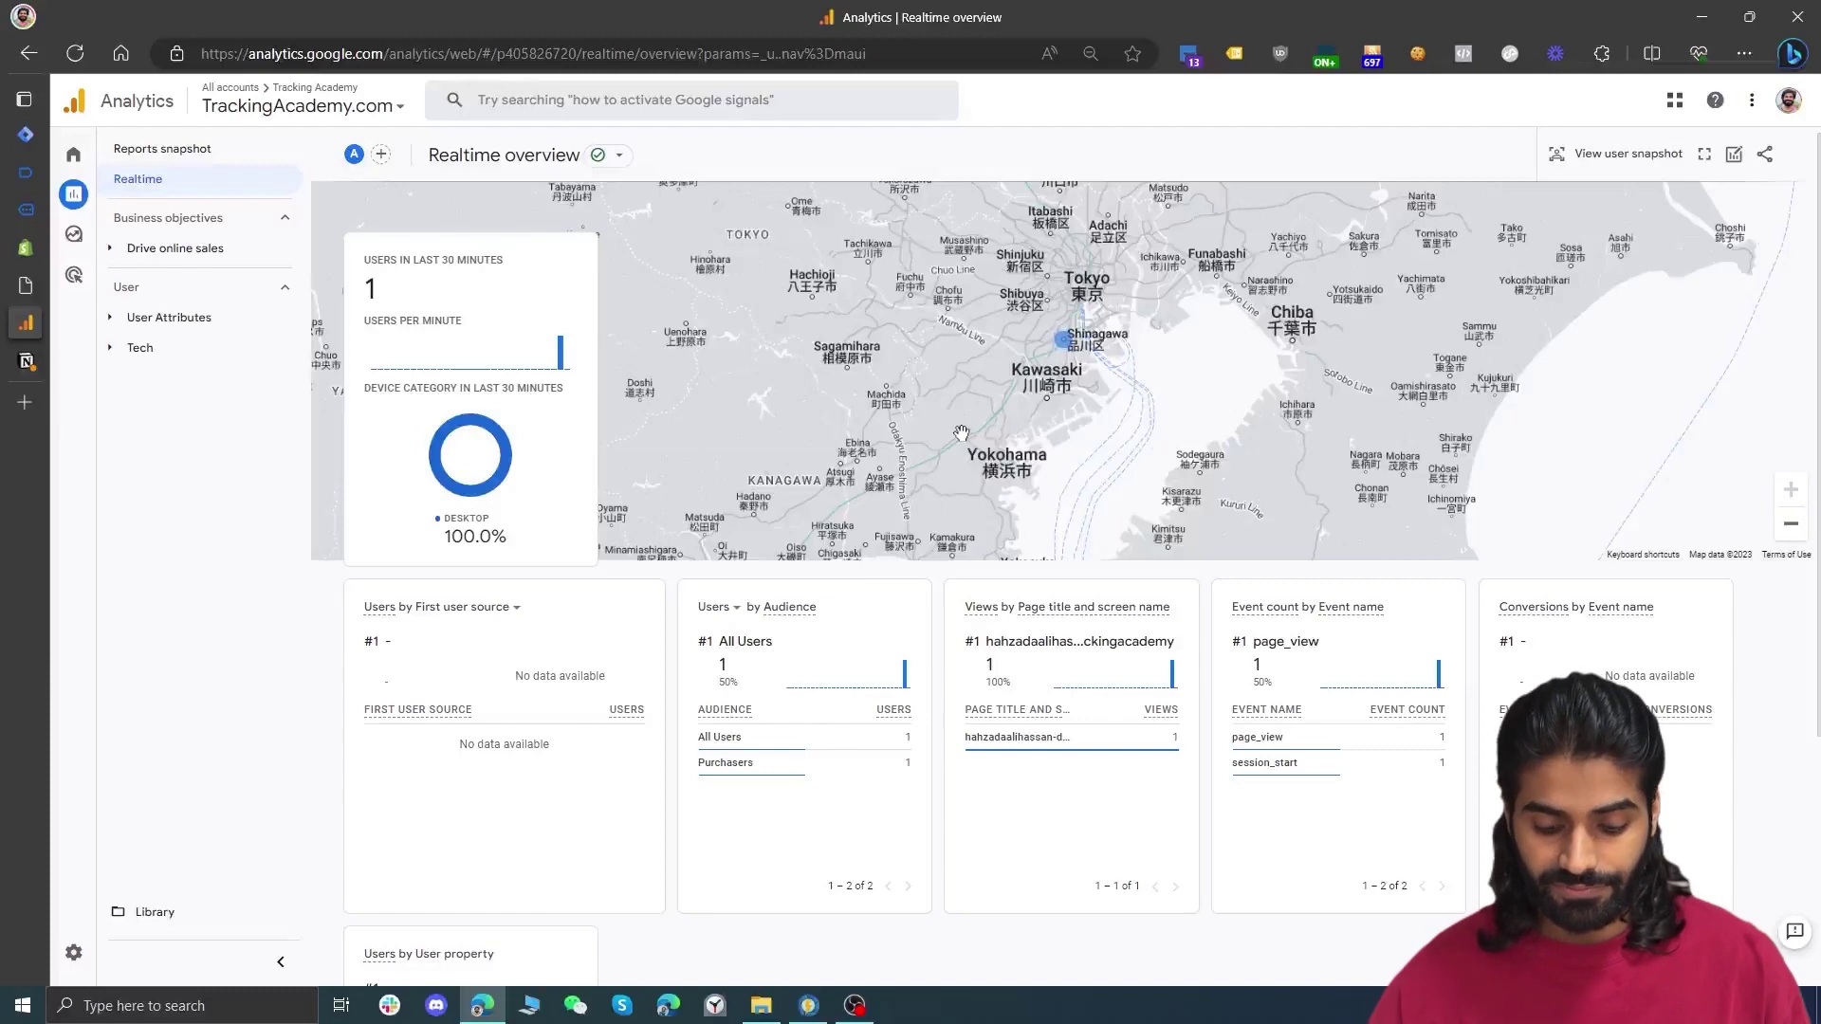
pyautogui.press('F5')
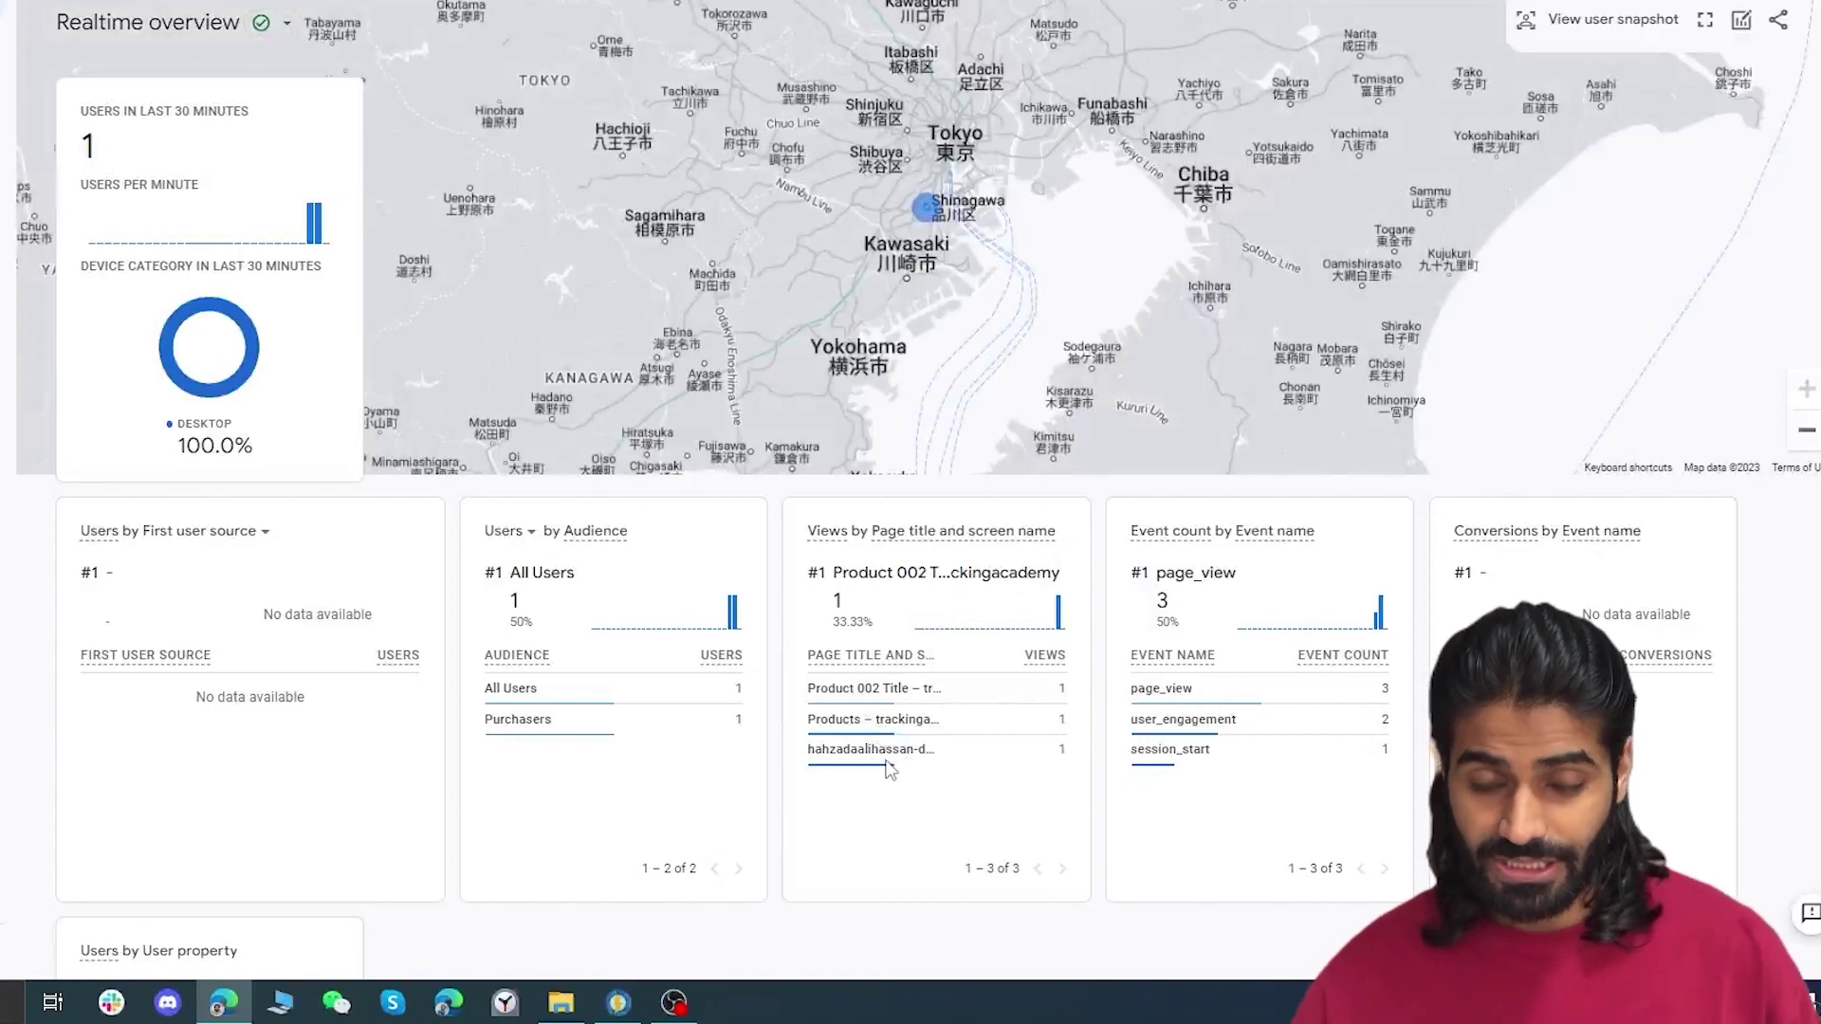
pyautogui.moveTo(890, 769)
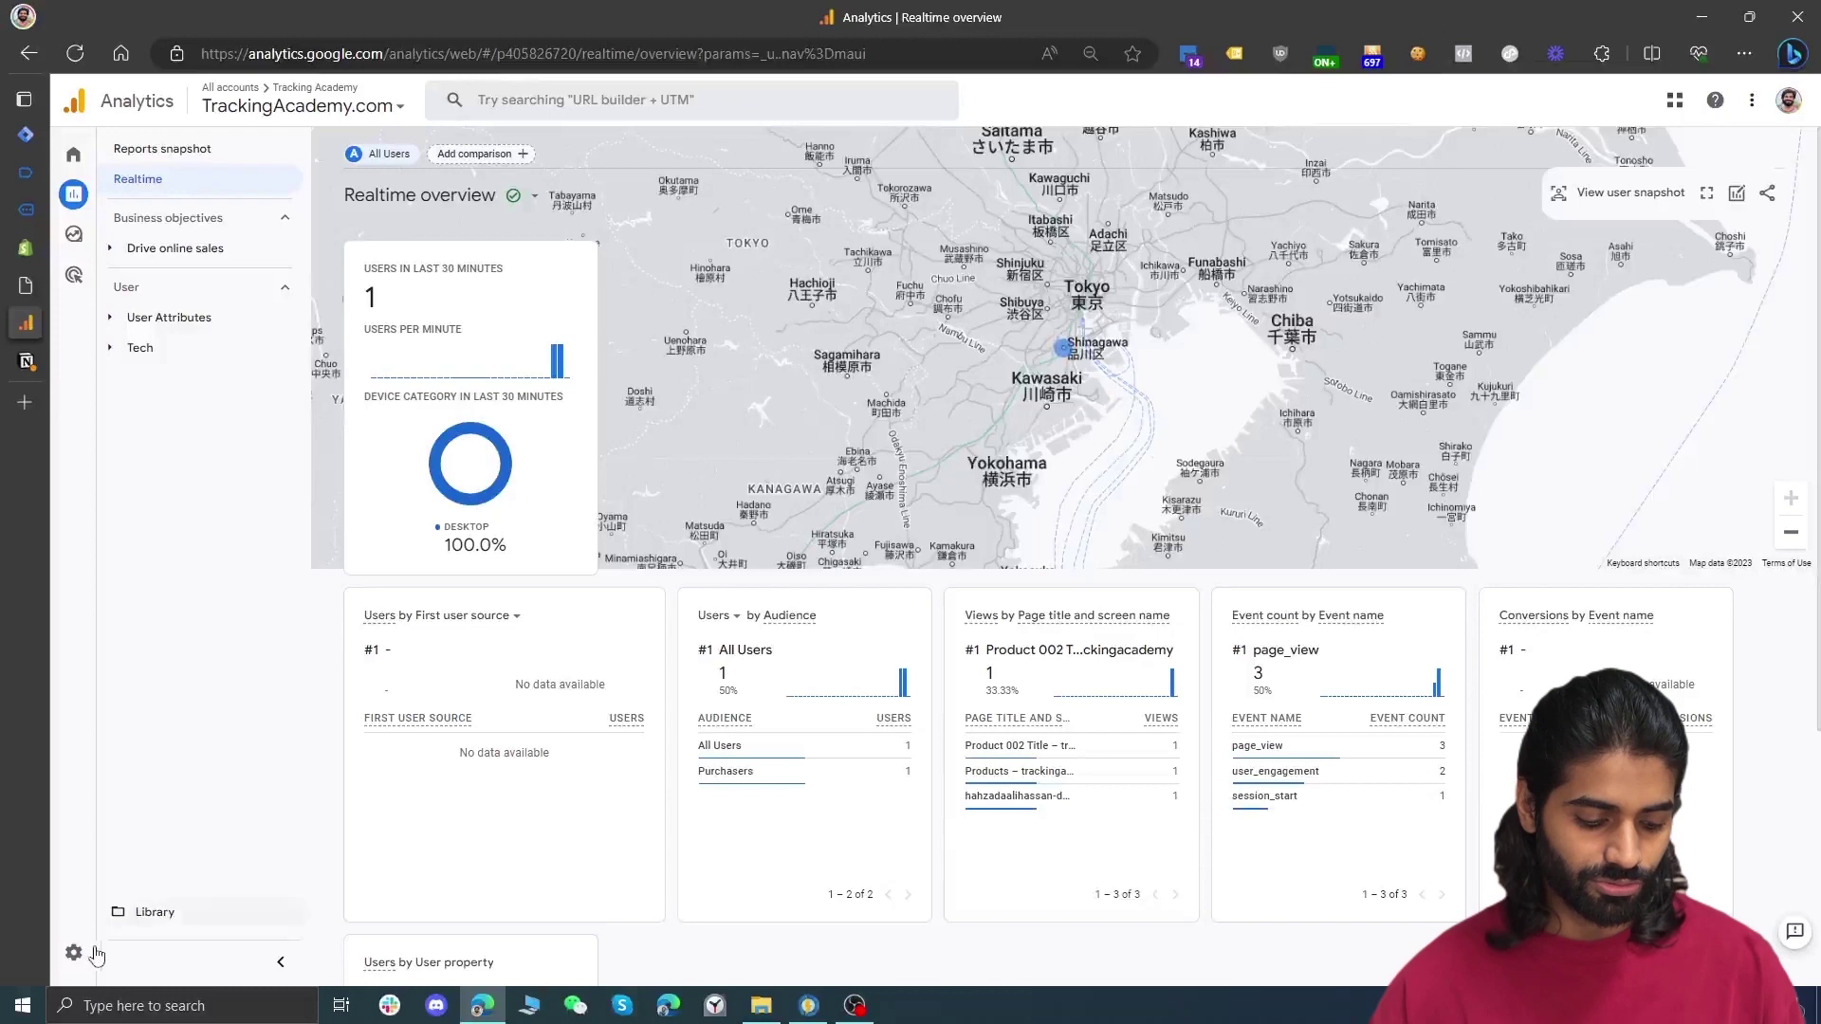
# Open the TrackingAcademy web stream's details, try switching off enhanced measurement, and cancel the change
pyautogui.click(74, 953)
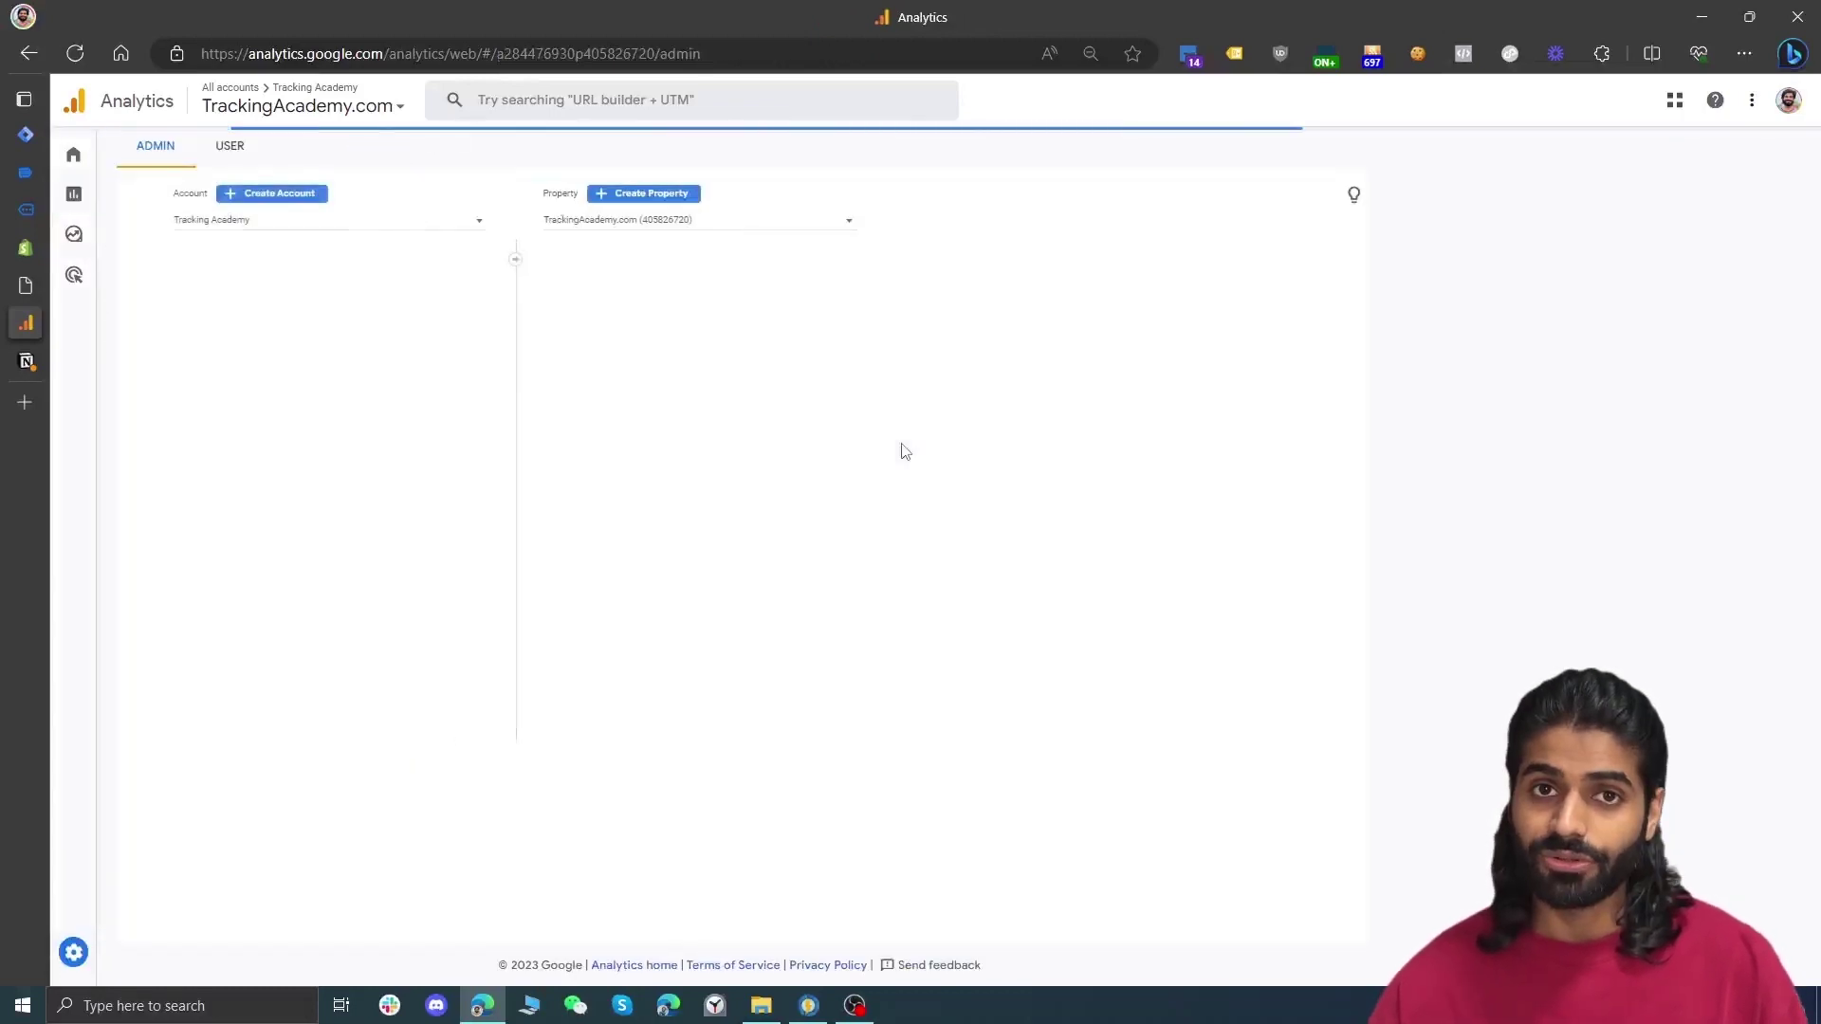
pyautogui.click(708, 379)
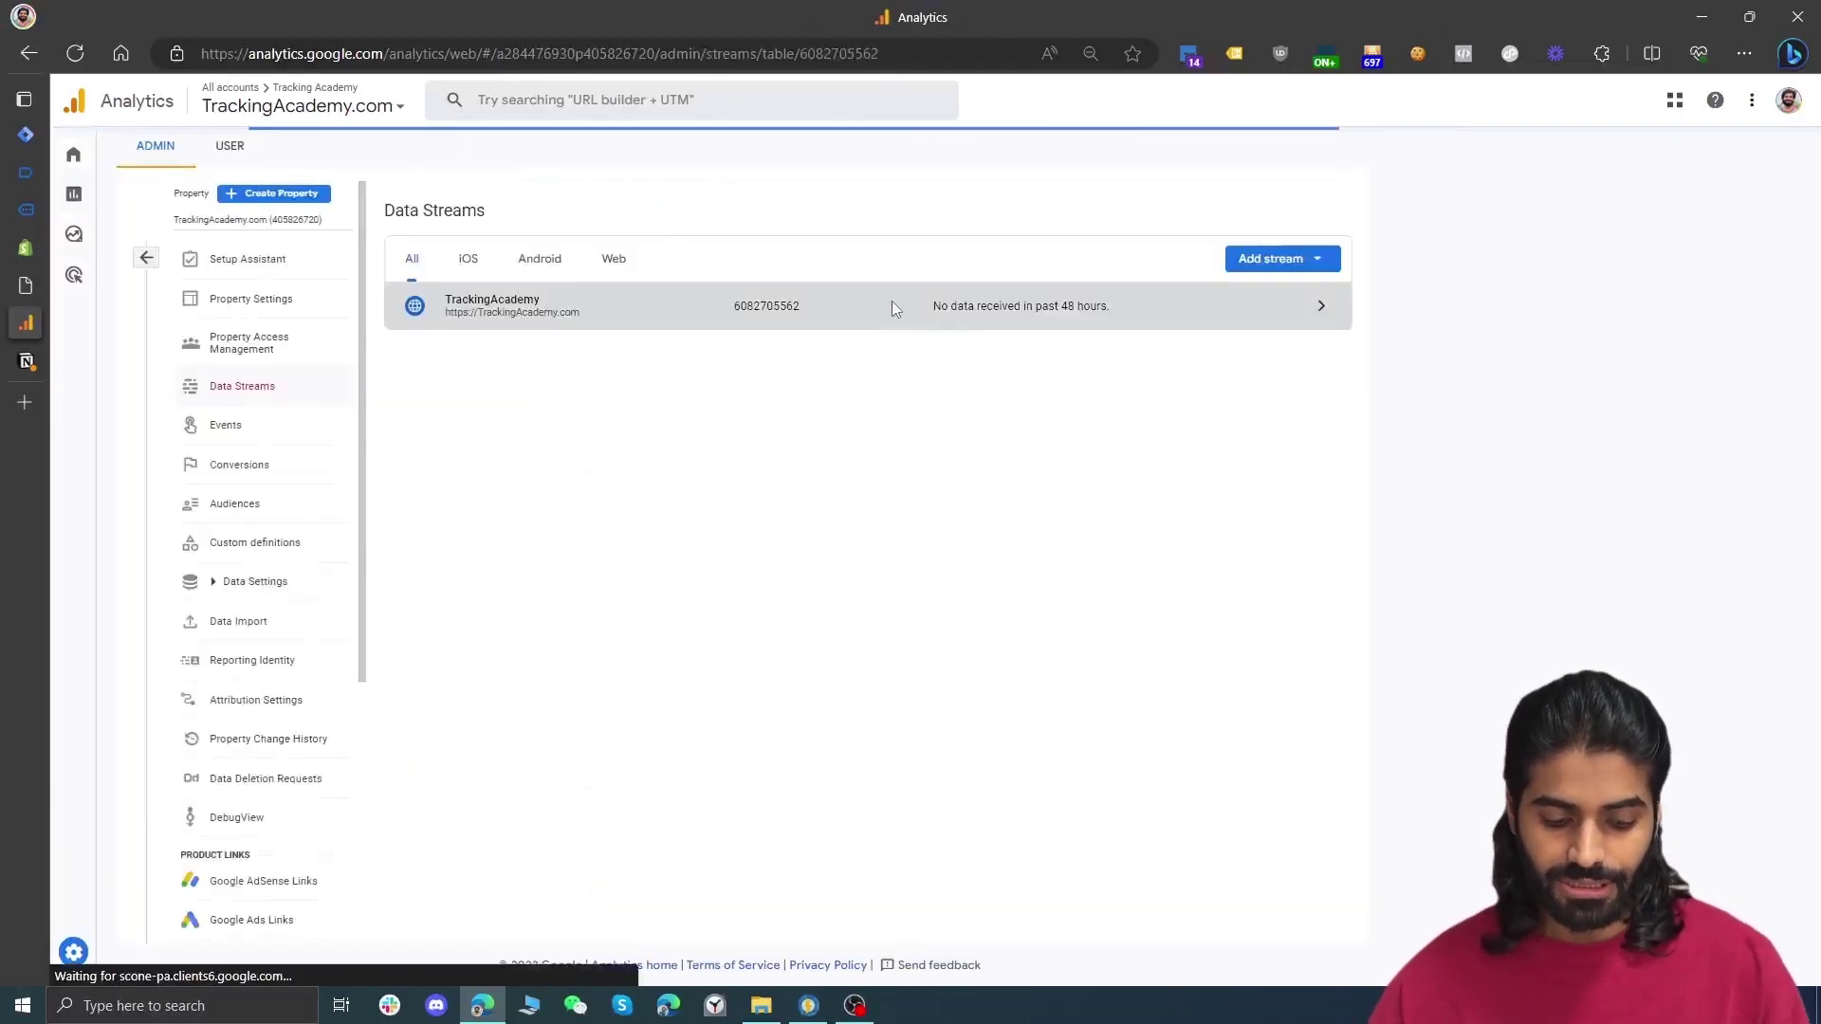
pyautogui.click(891, 301)
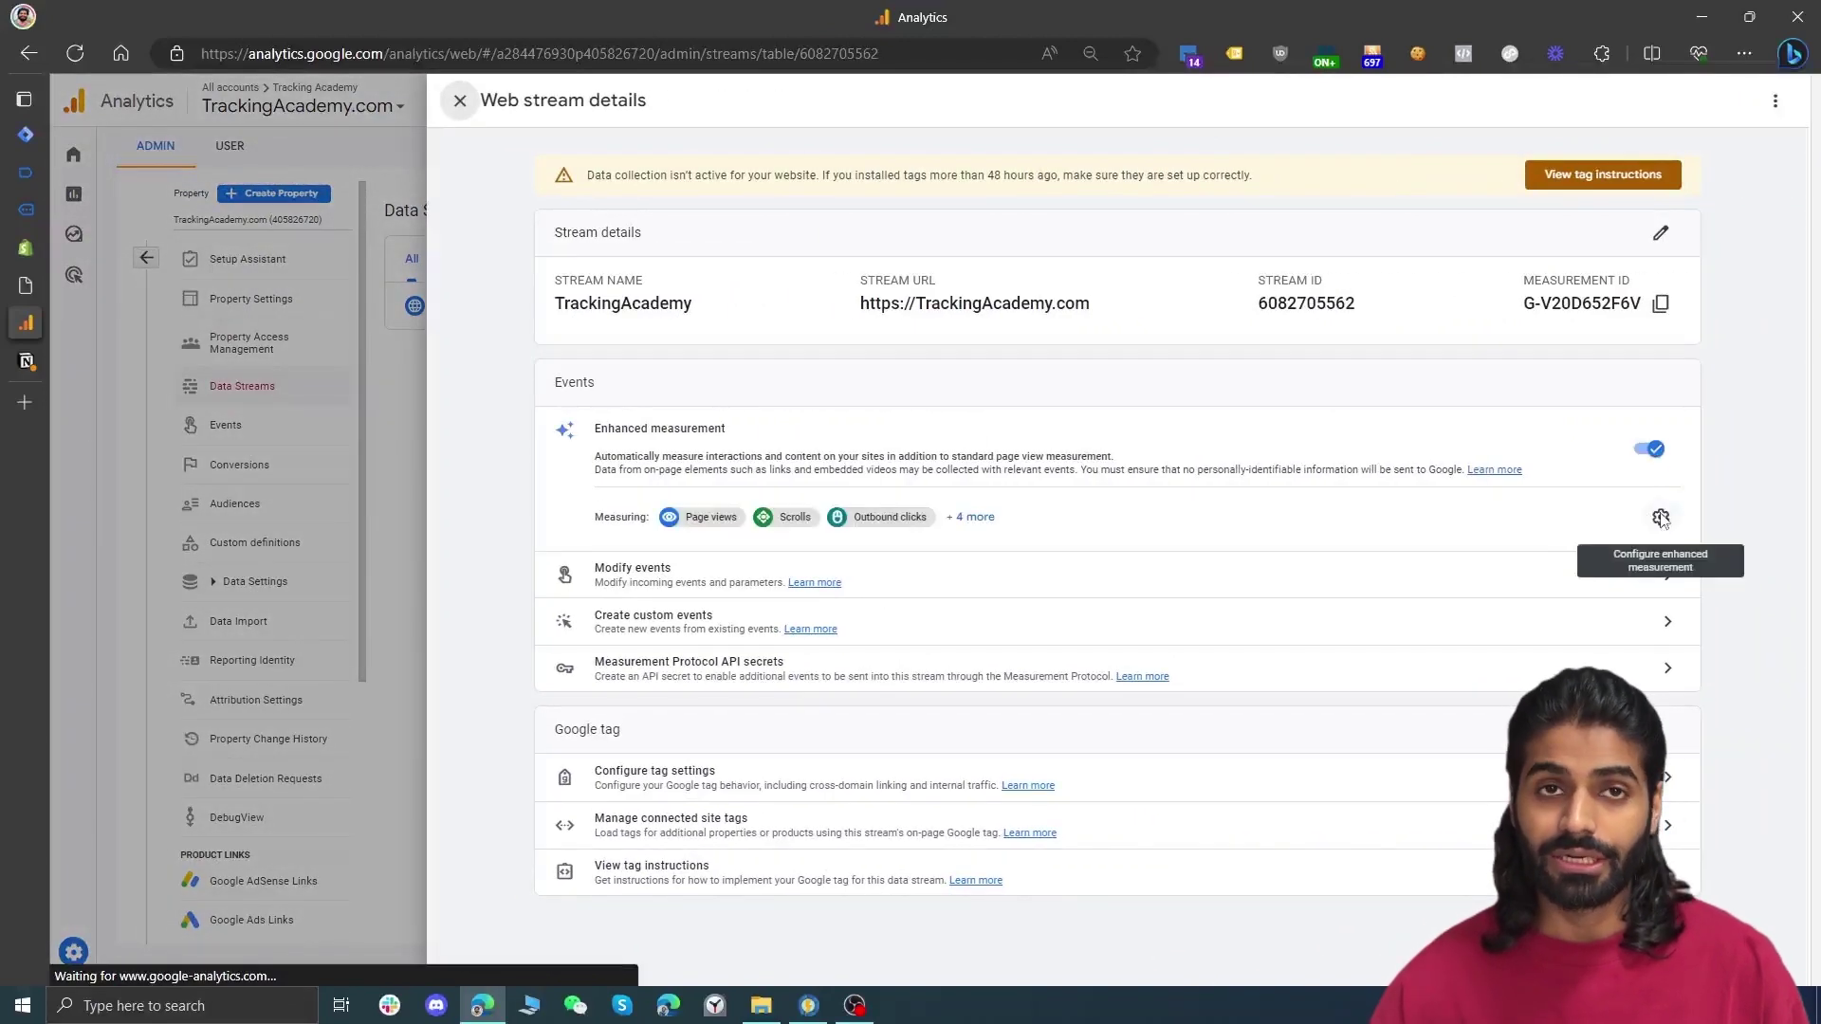
pyautogui.click(1650, 449)
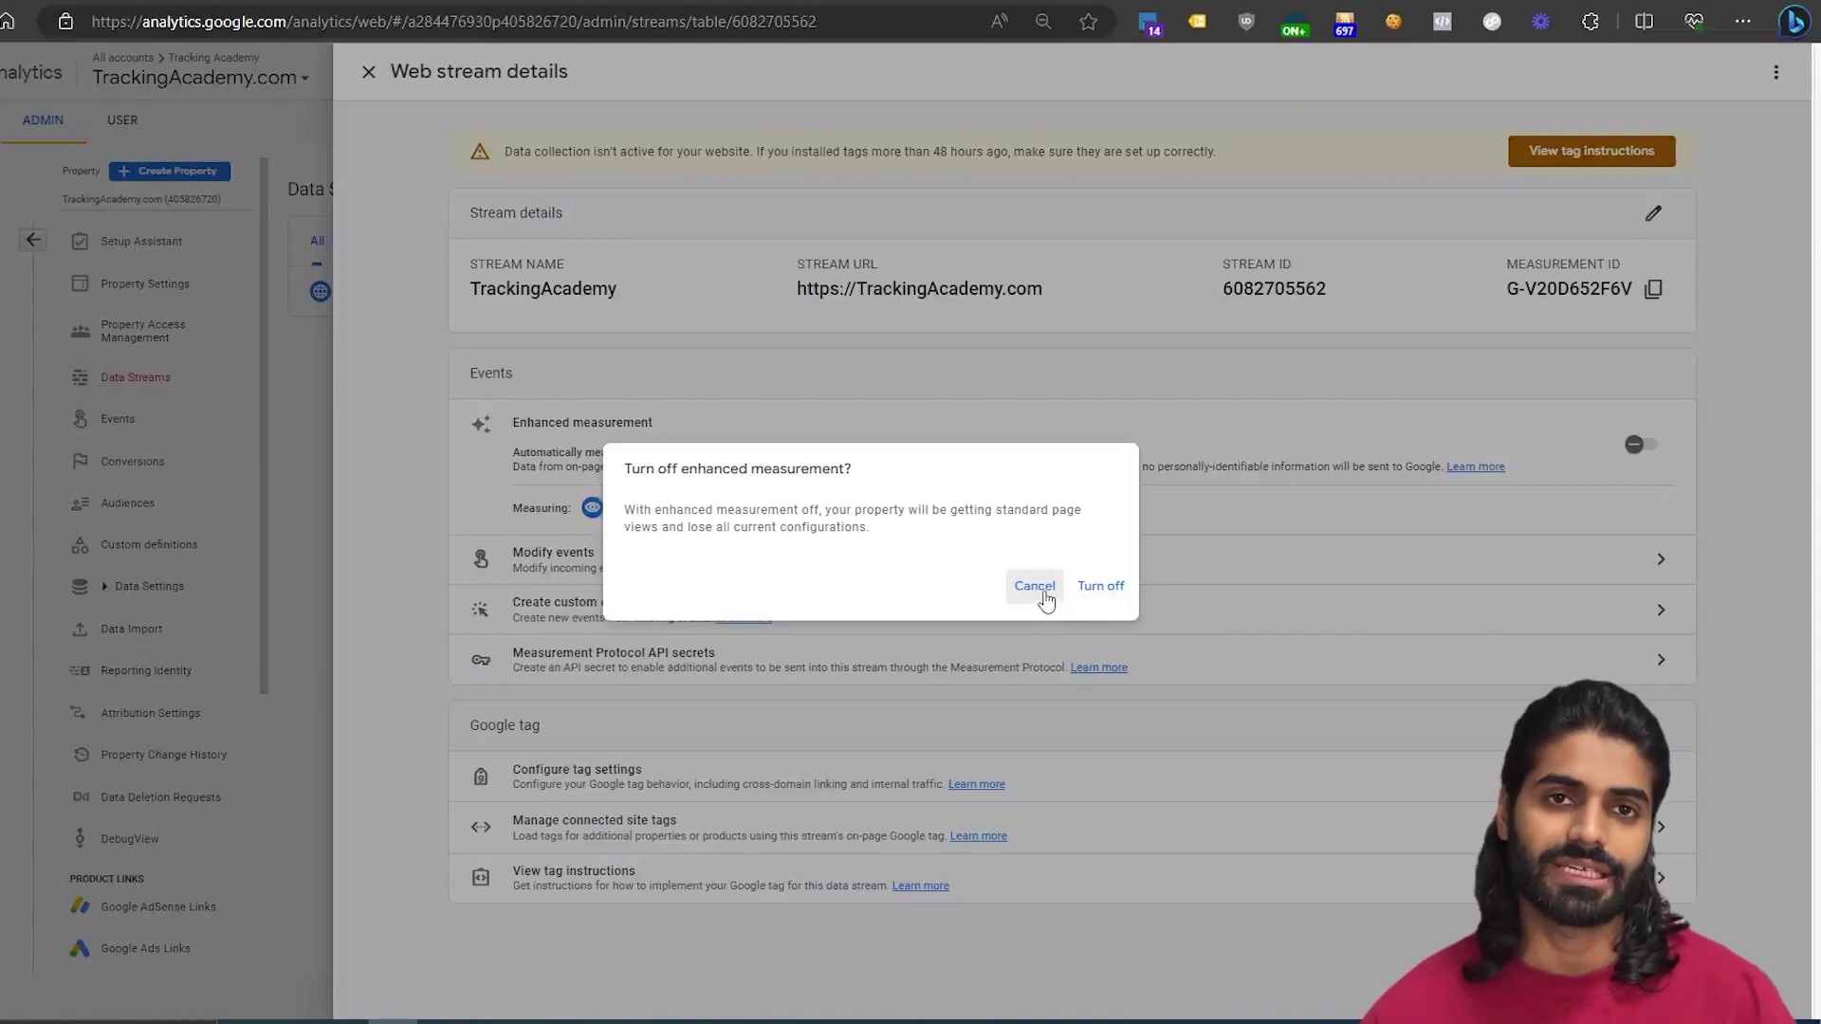
pyautogui.click(1035, 587)
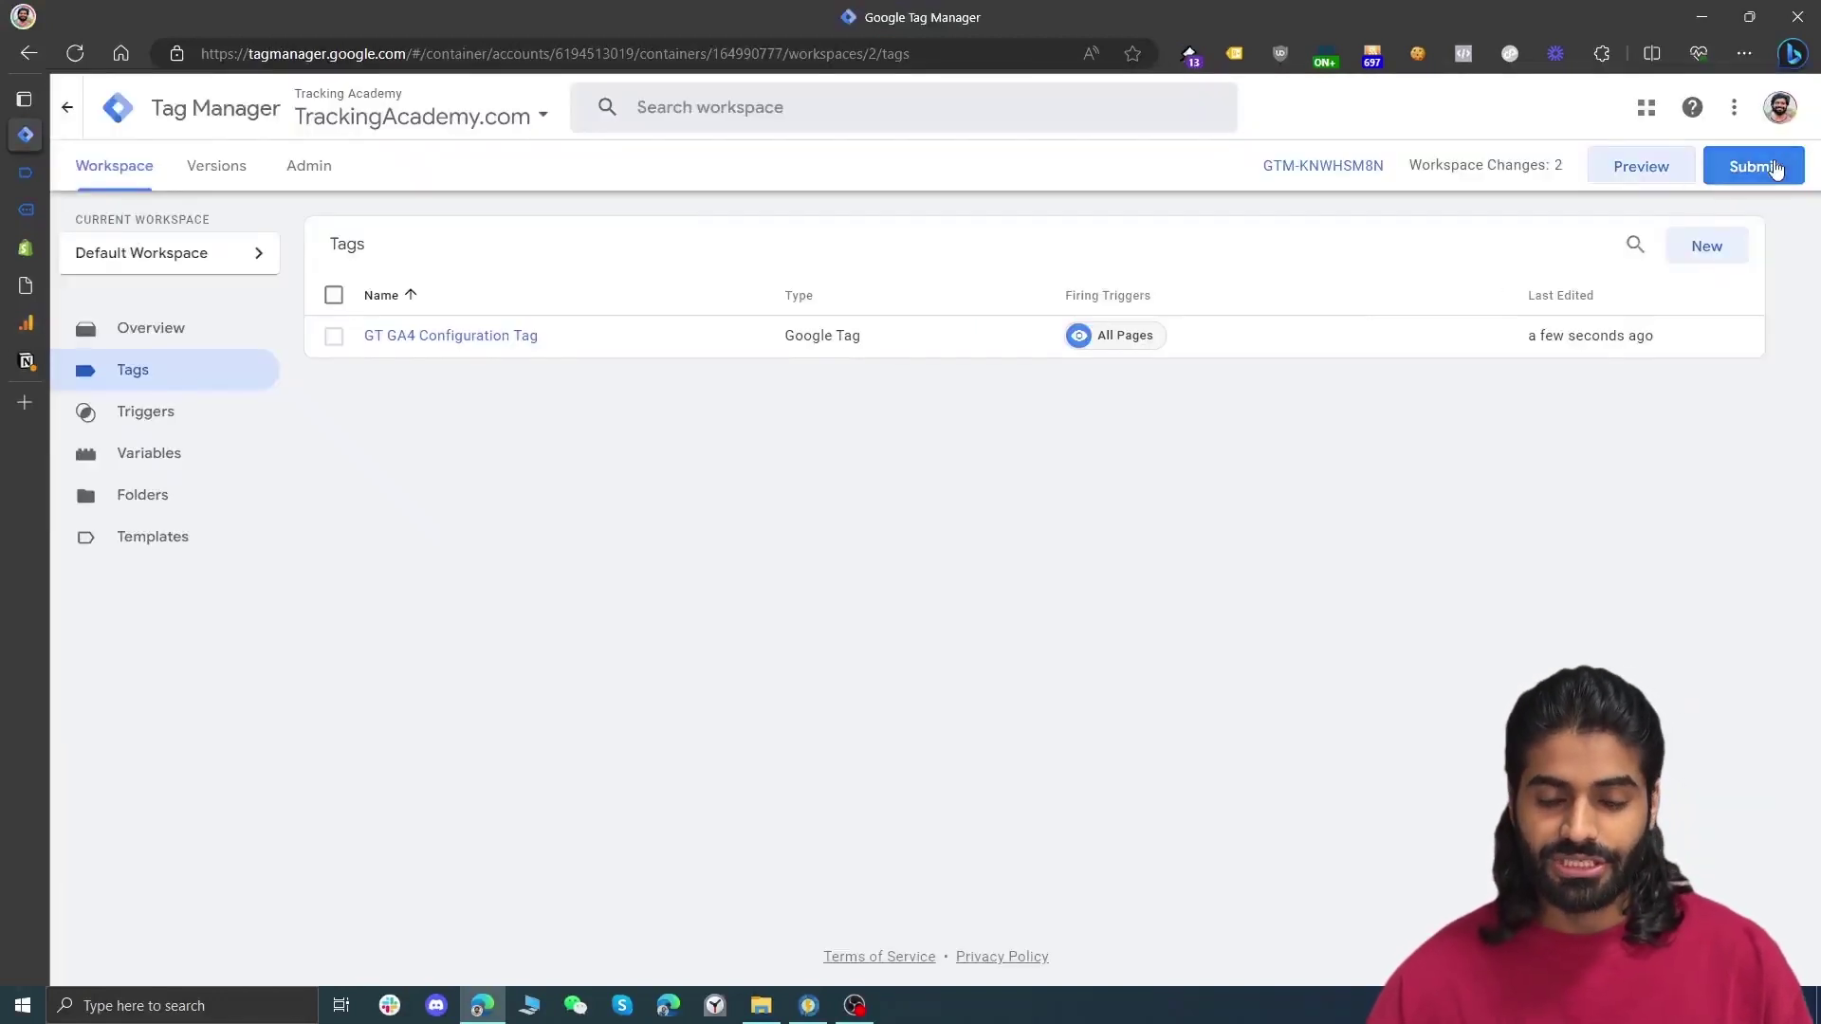
# Publish the Tag Manager workspace with a version name of the author's bracketed name plus "GA4 Configuration Tag Added", and close the version summary
pyautogui.click(1775, 168)
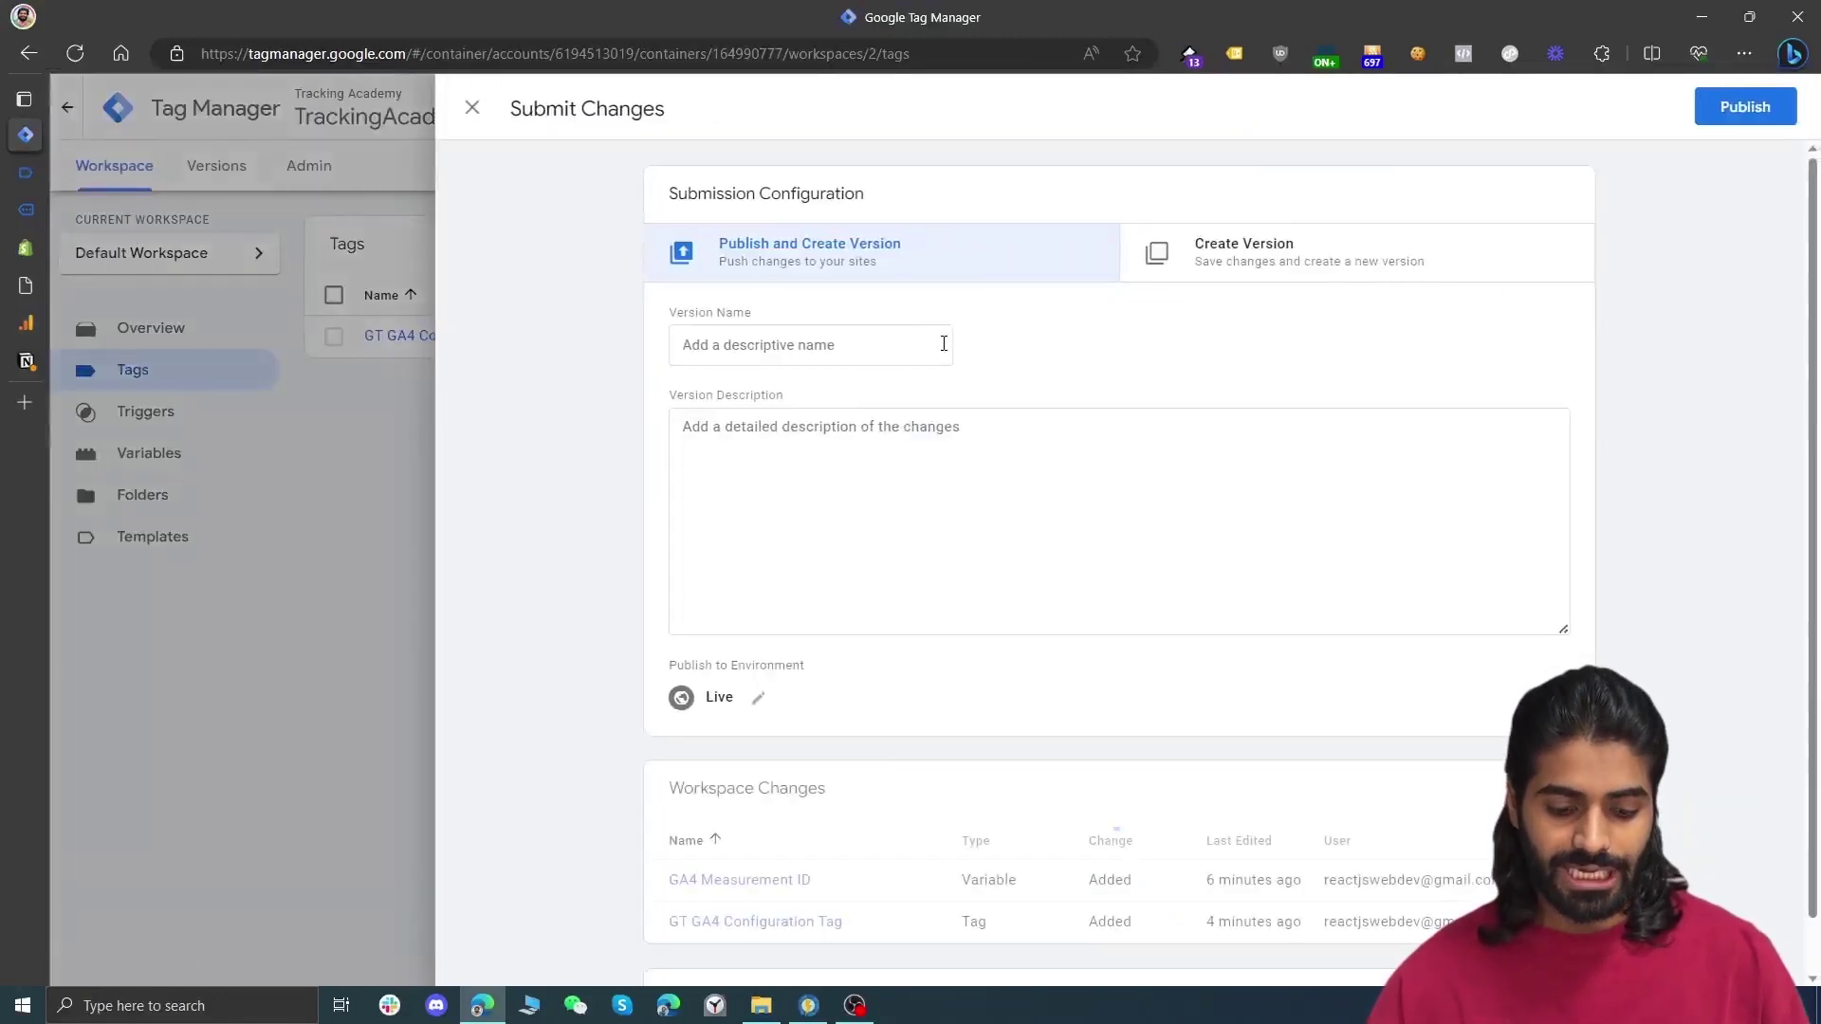
pyautogui.click(930, 348)
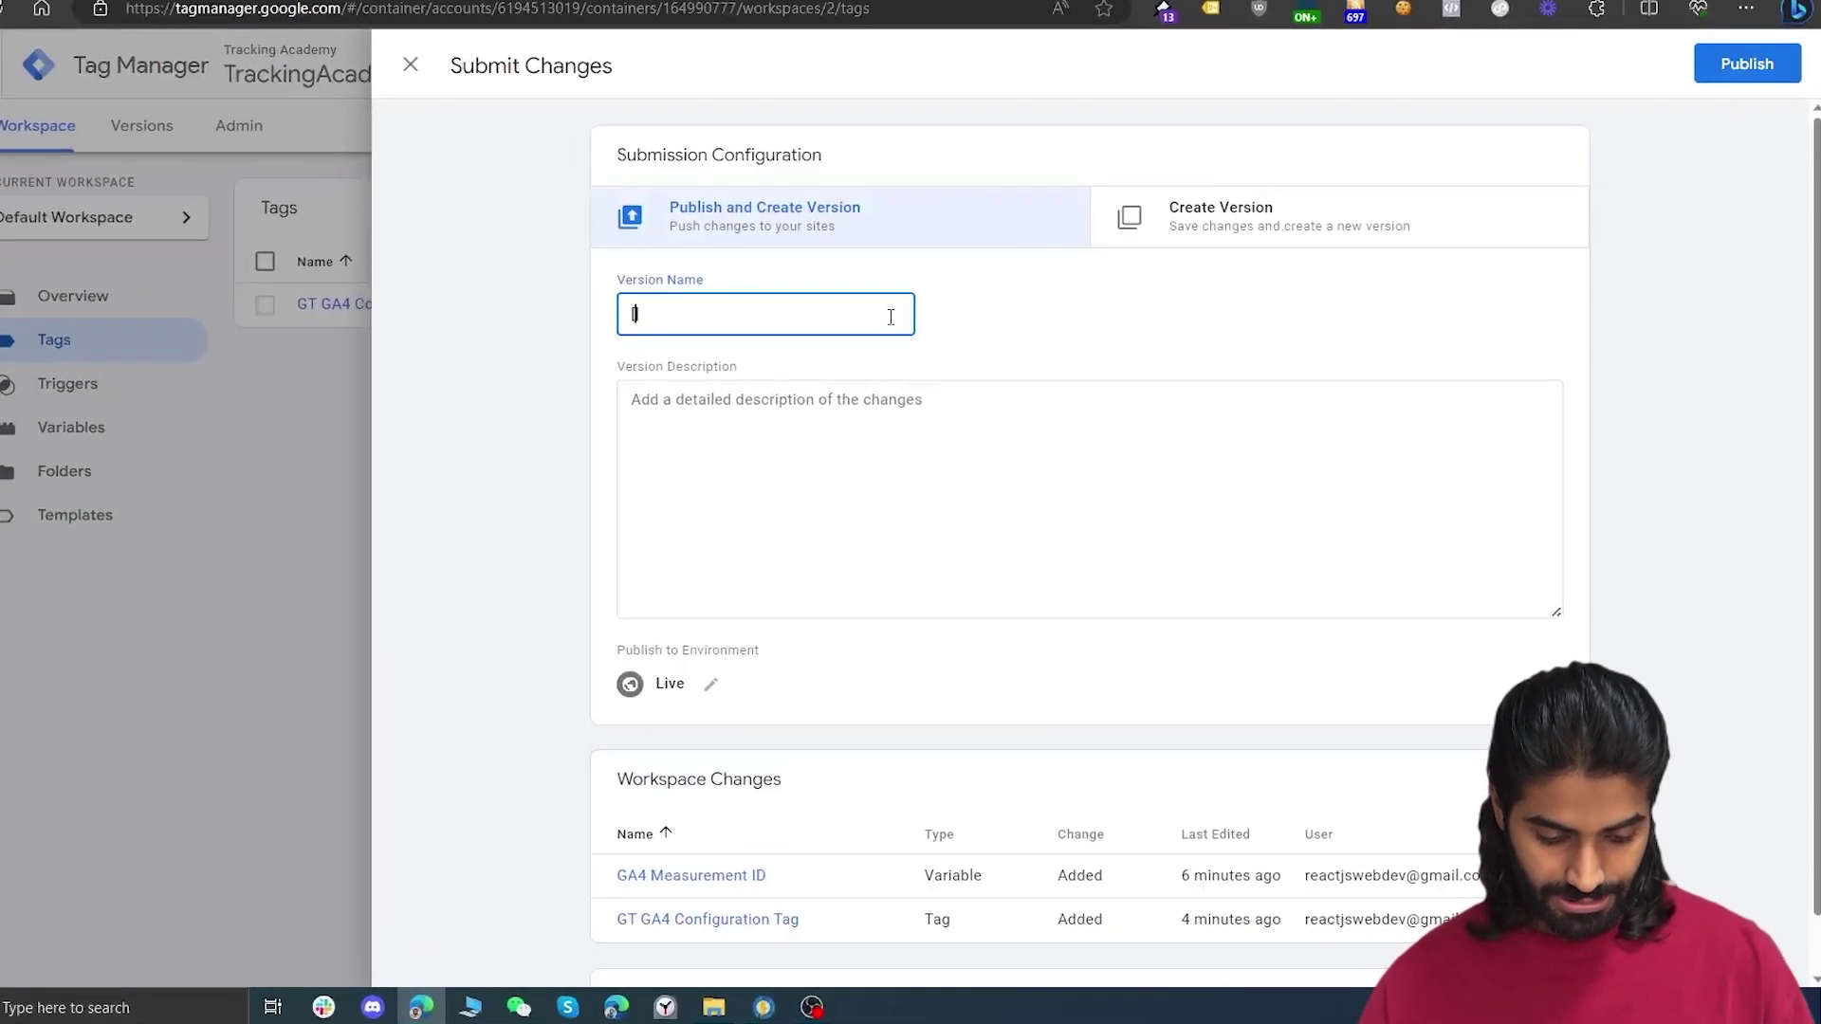
pyautogui.write('[AliHassan] GA4 Configuration Tag Adde')
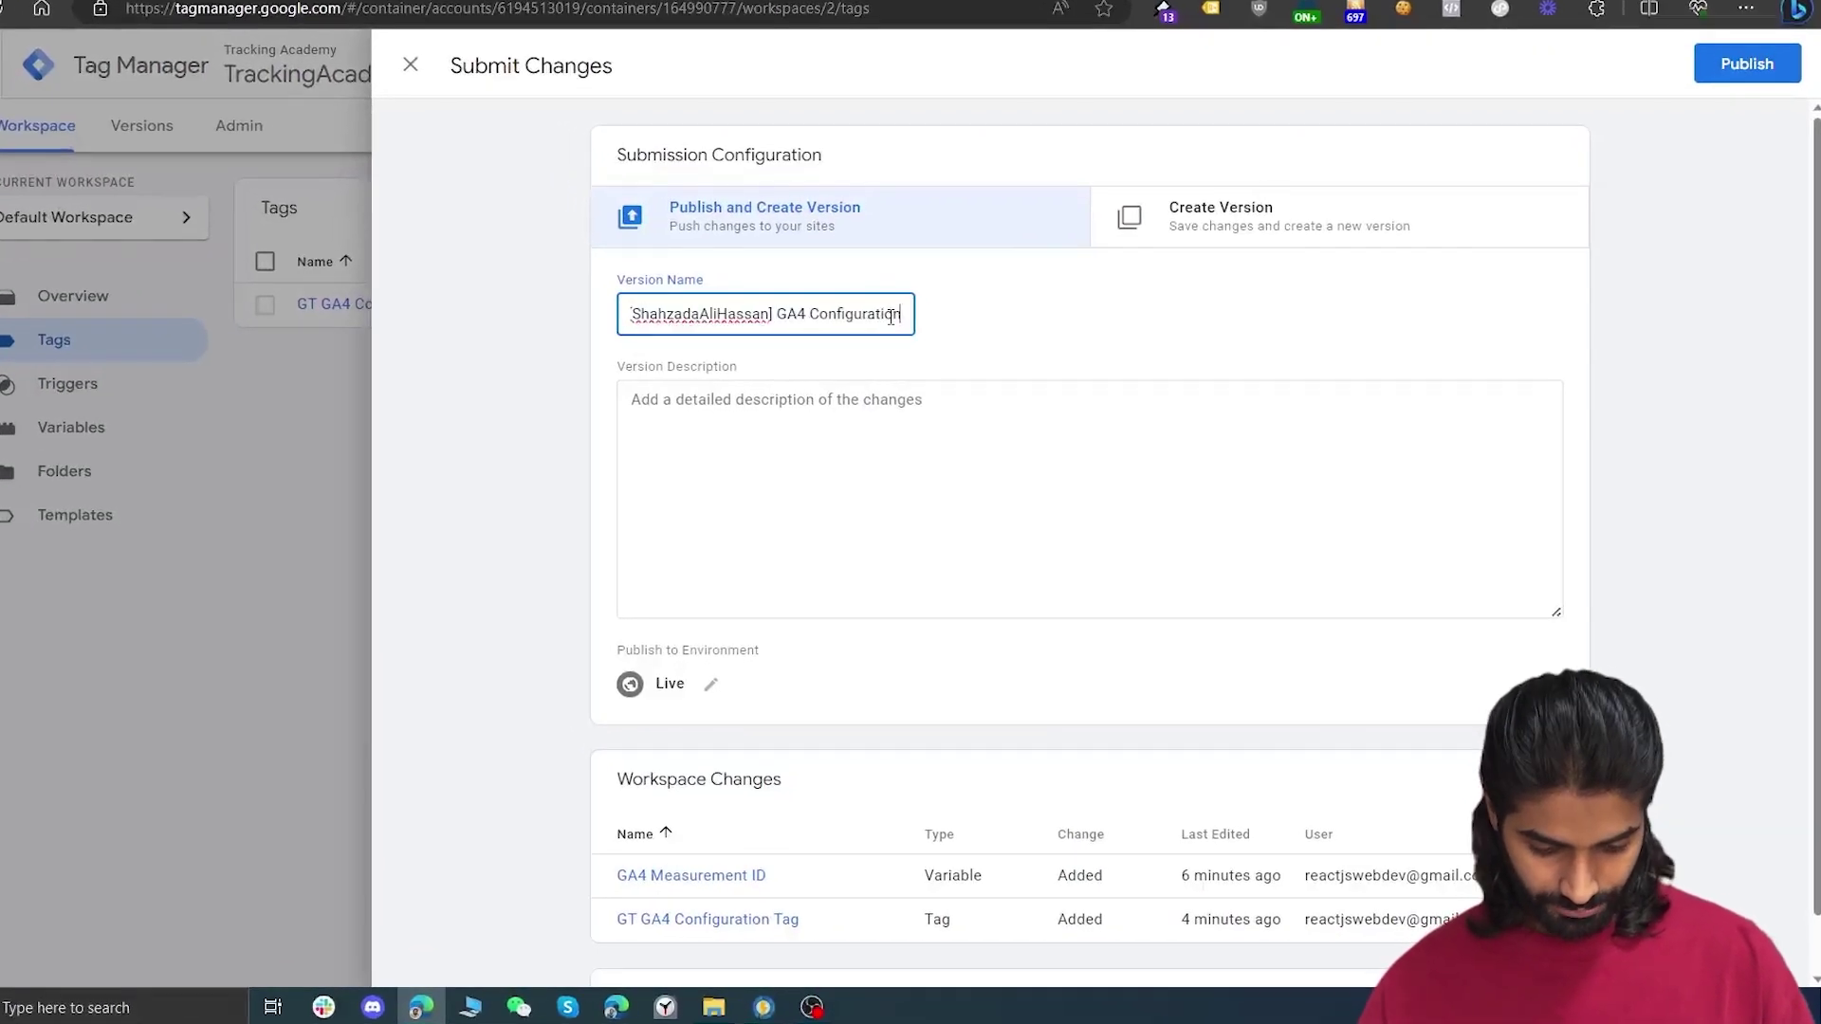
pyautogui.write('dded')
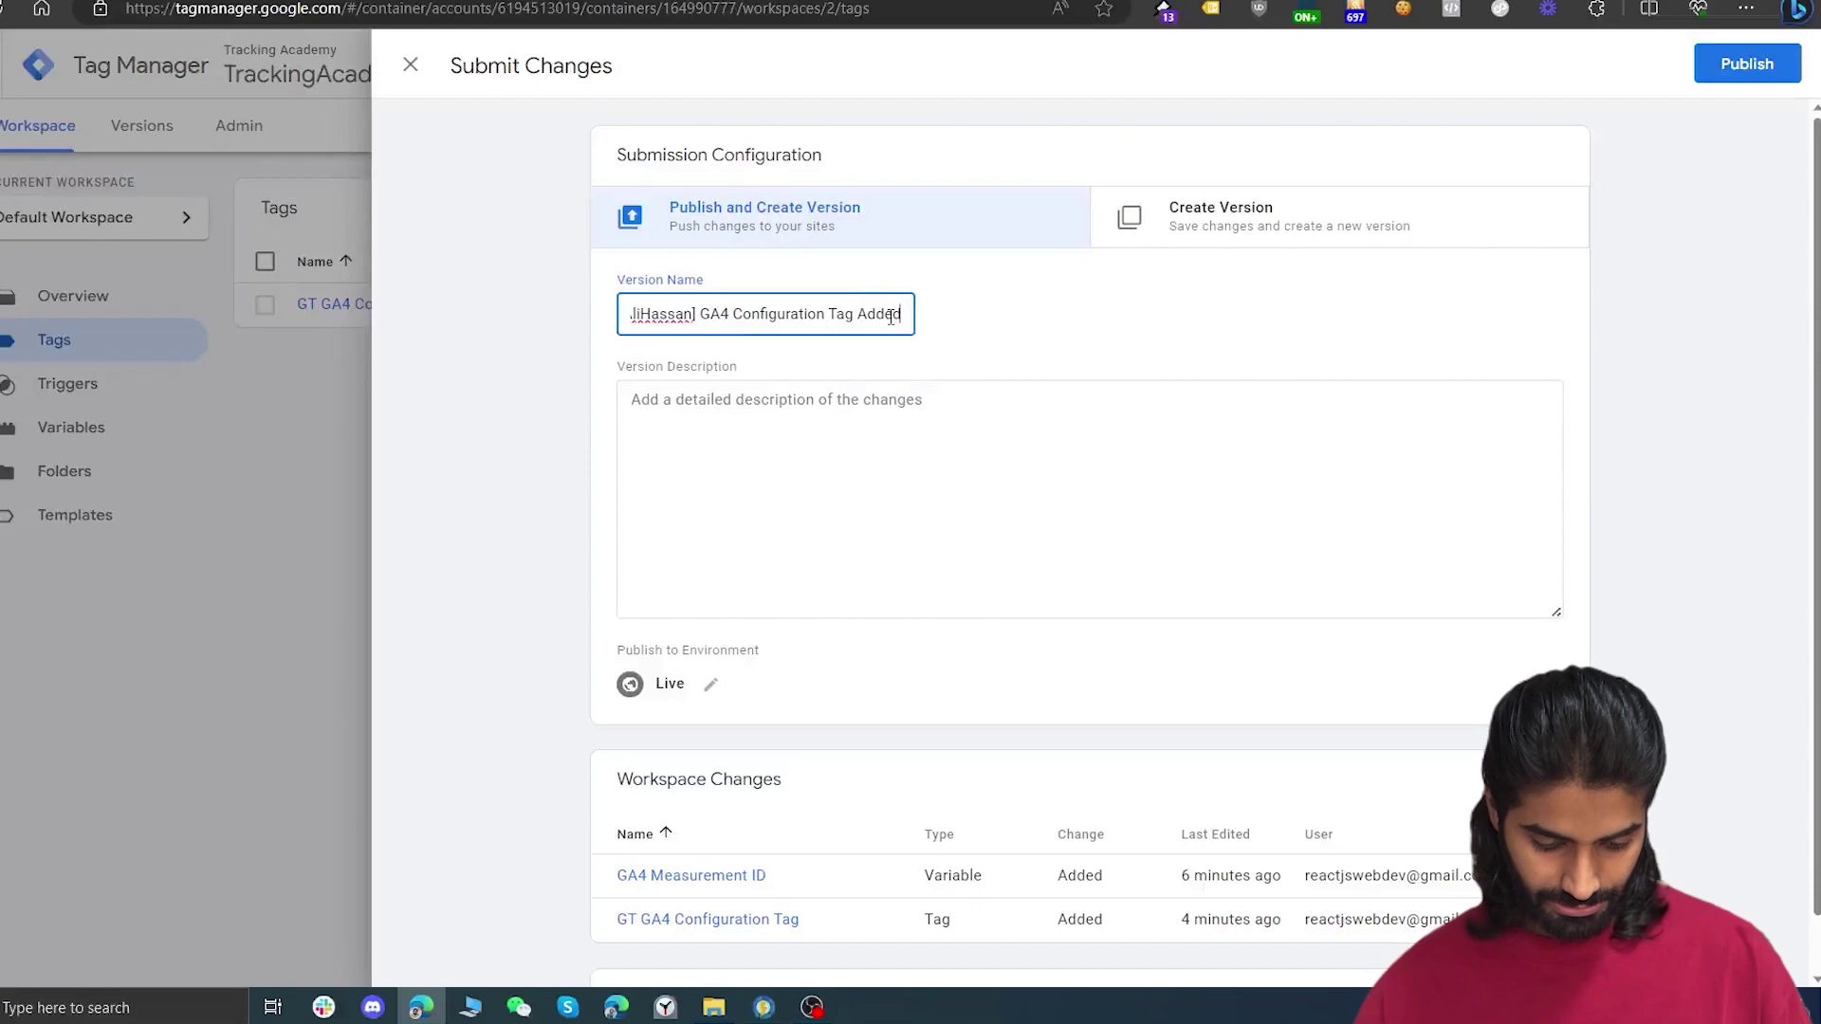
pyautogui.click(1728, 66)
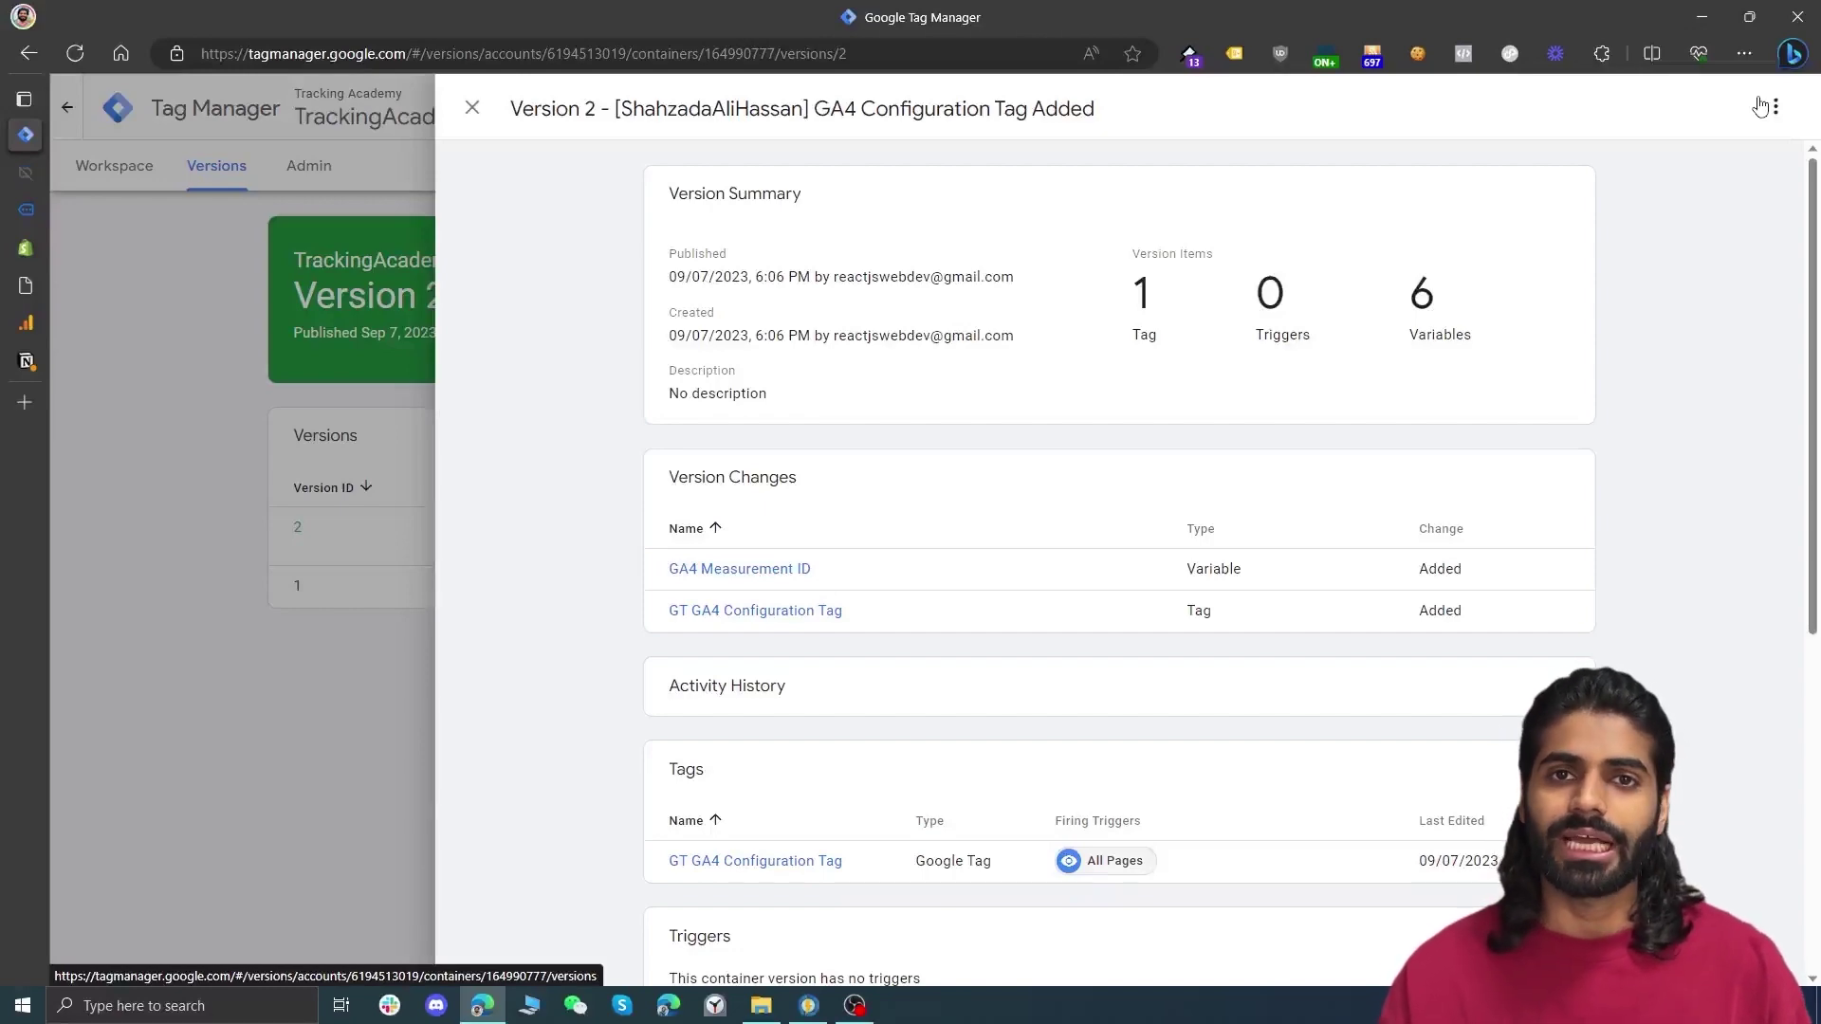
pyautogui.click(368, 298)
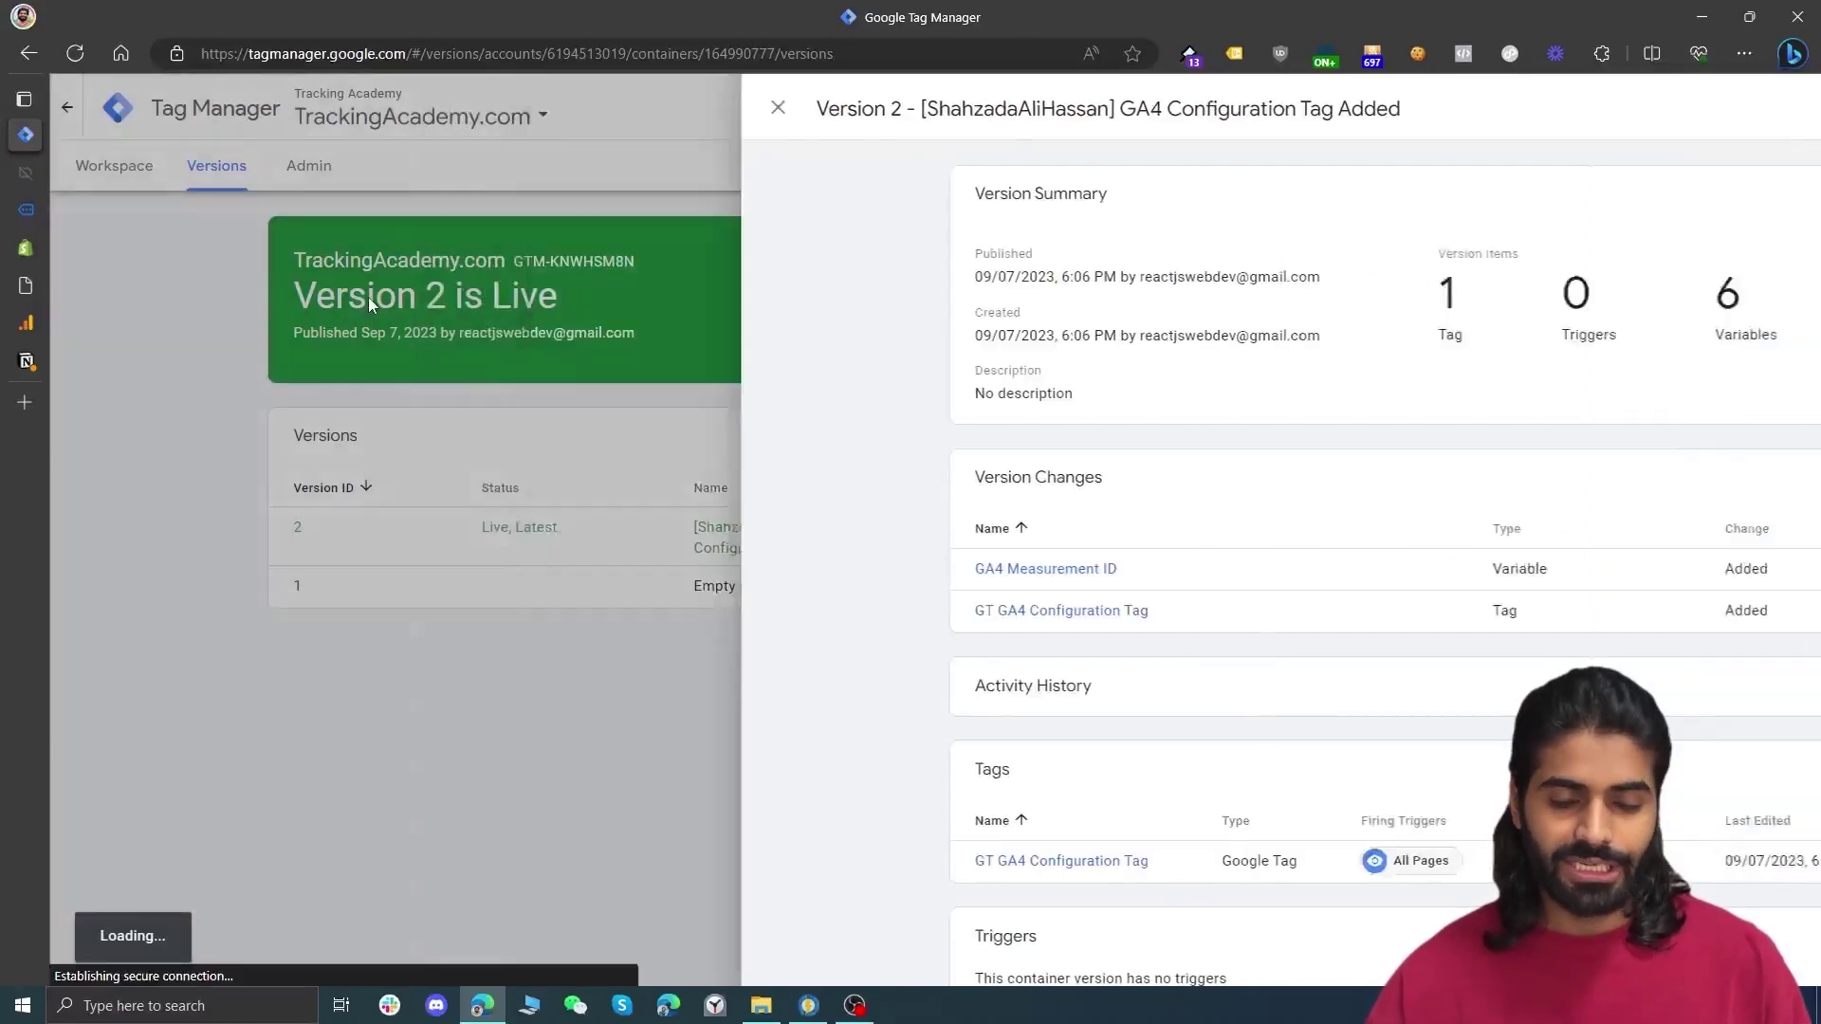